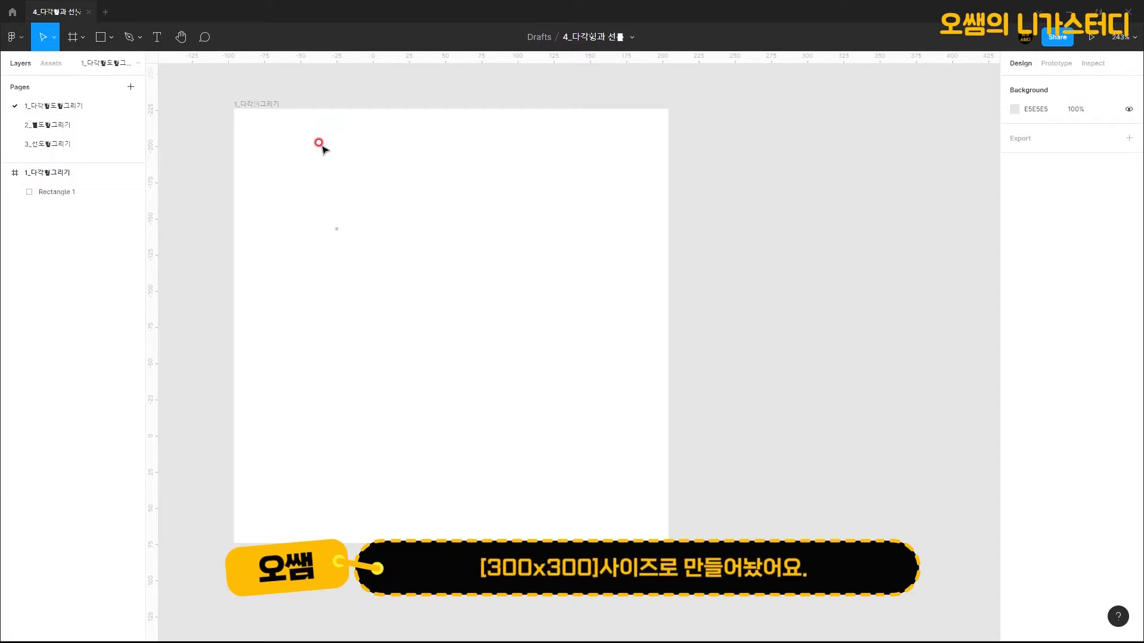
Draw a 92 × 92 triangle with the Polygon tool in the upper-left area of the frame, at X 16, Y 22
click(256, 105)
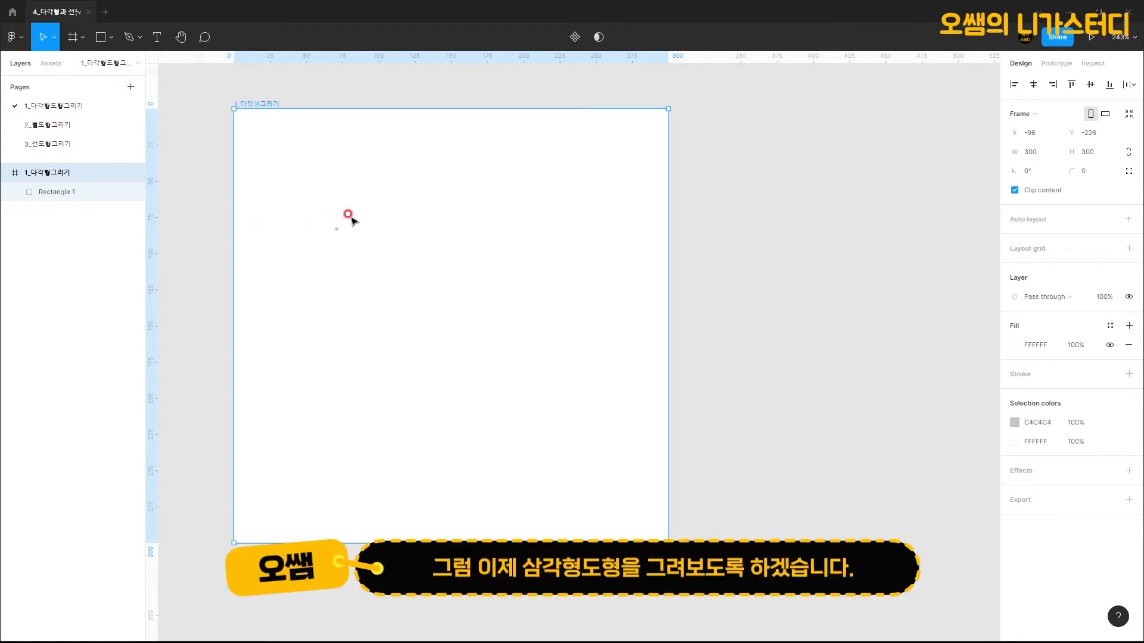
click(102, 38)
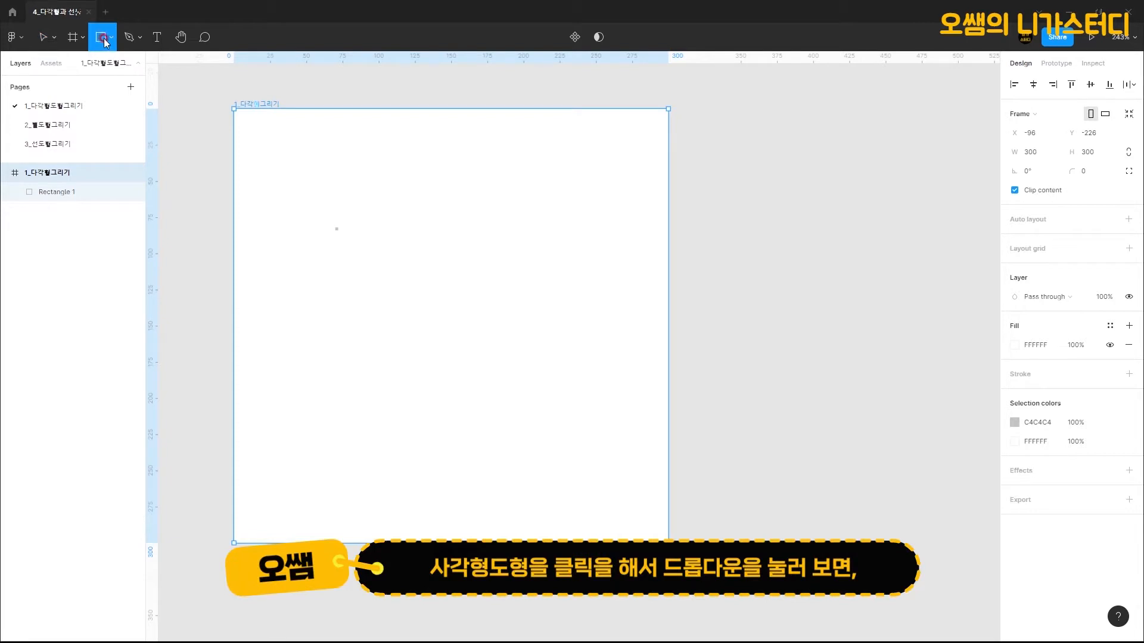
click(109, 39)
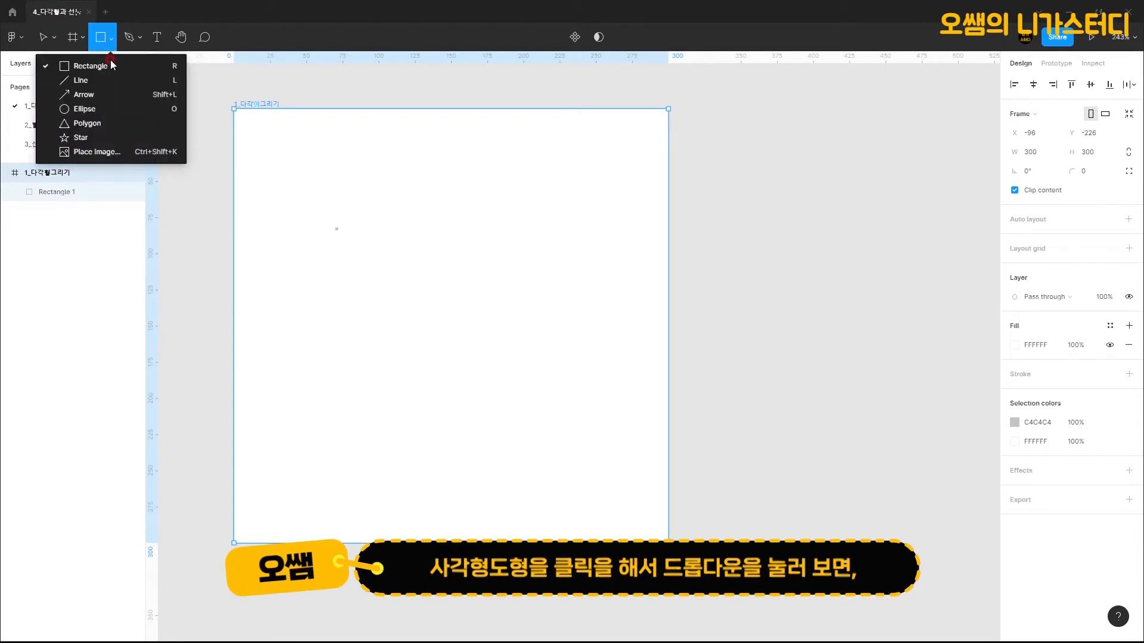
click(105, 122)
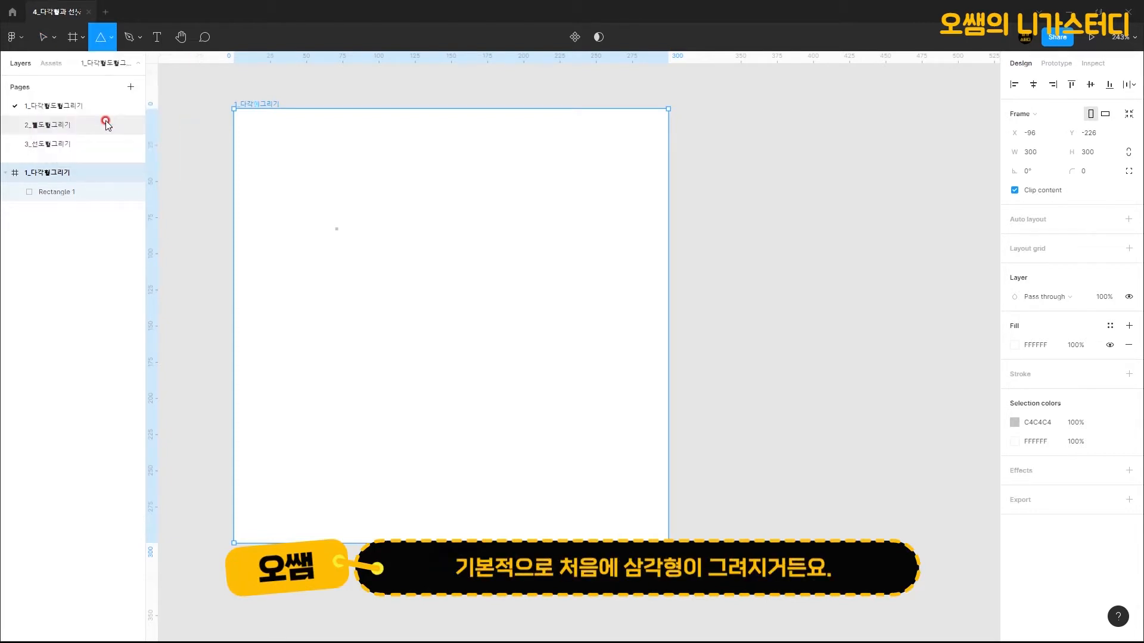
drag(289, 151, 416, 284)
drag(365, 216, 332, 203)
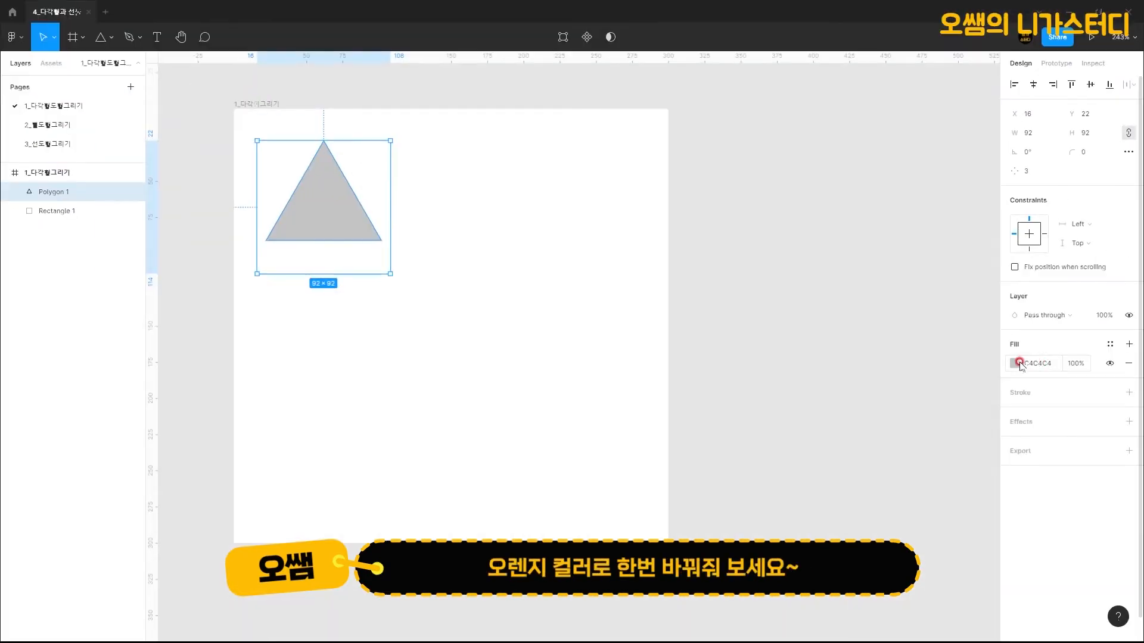
Change the triangle's fill to orange F97D0B
click(1023, 363)
click(901, 501)
drag(946, 411, 998, 344)
click(536, 242)
click(530, 255)
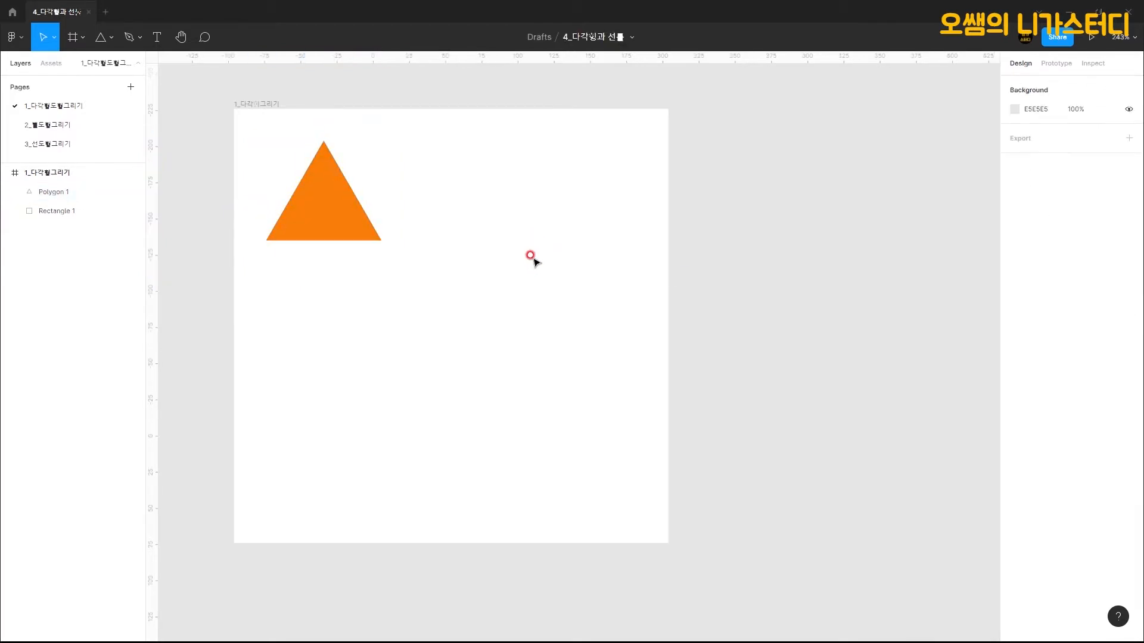
Try to change the side count while drawing a second triangle about 102 × 95 beside the orange one, and delete that triangle
click(316, 212)
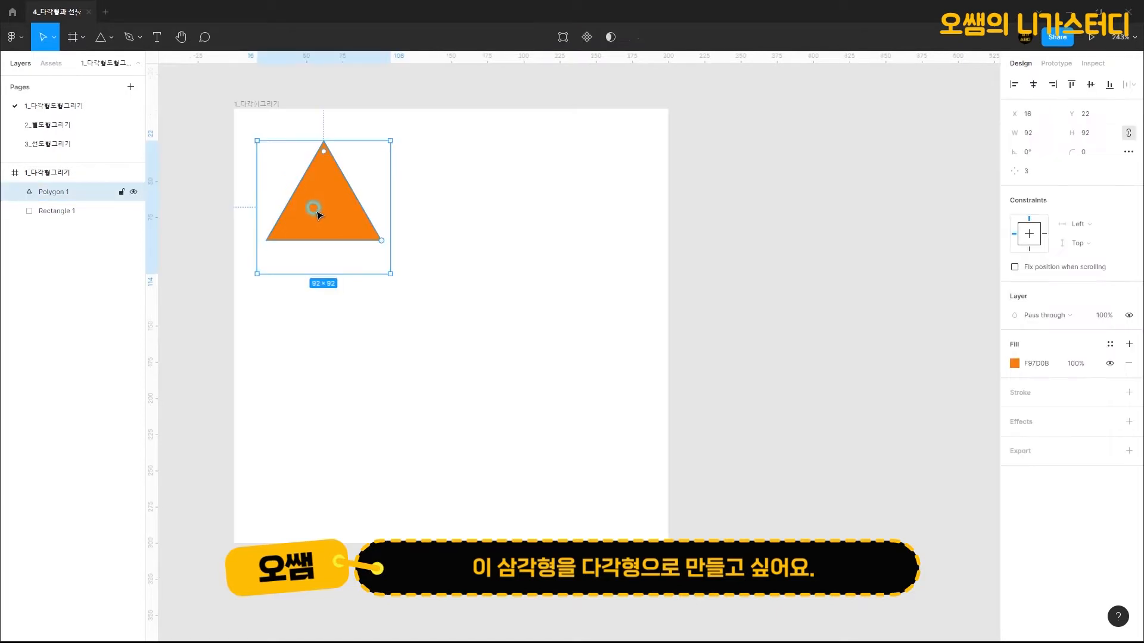
click(461, 202)
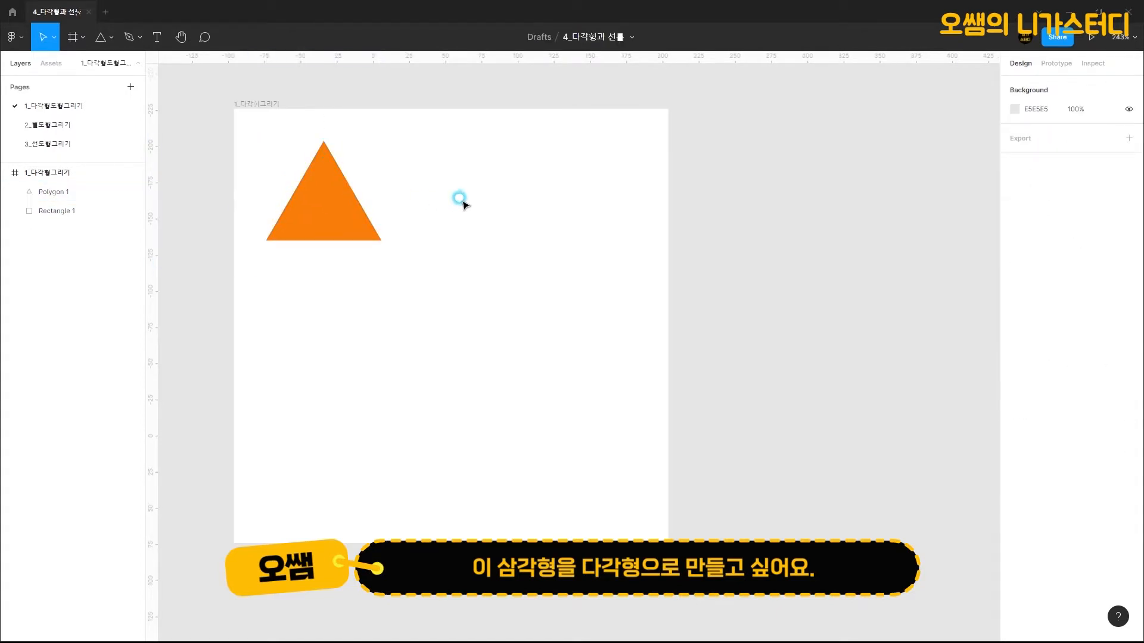
click(103, 46)
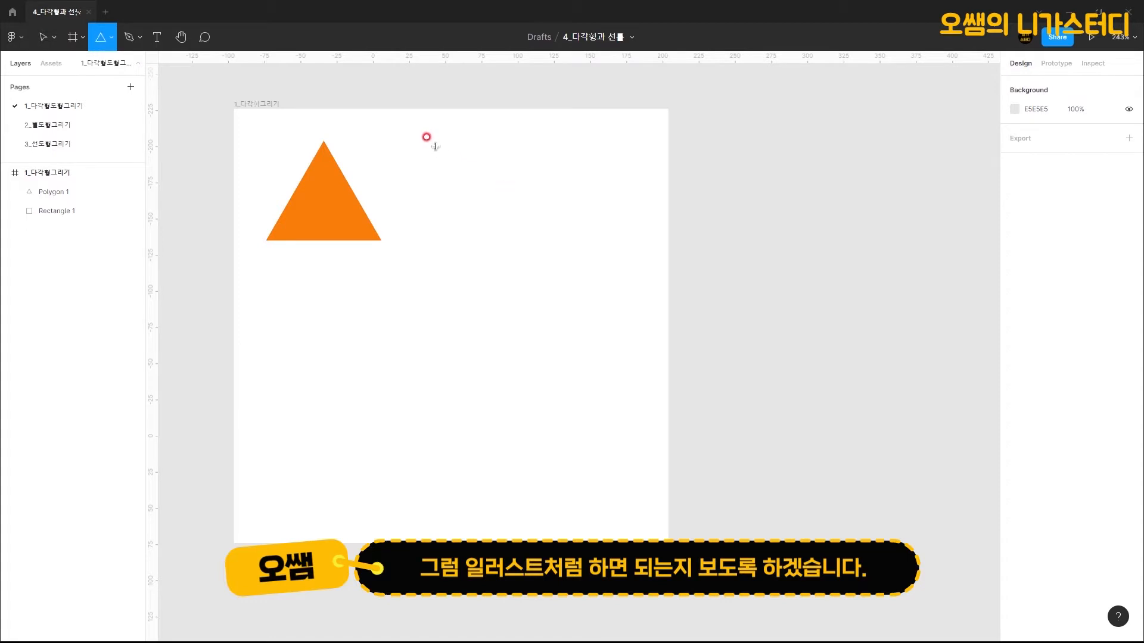
mouse_move(432, 143)
mouse_down()
mouse_move(528, 258)
mouse_move(580, 283)
mouse_up()
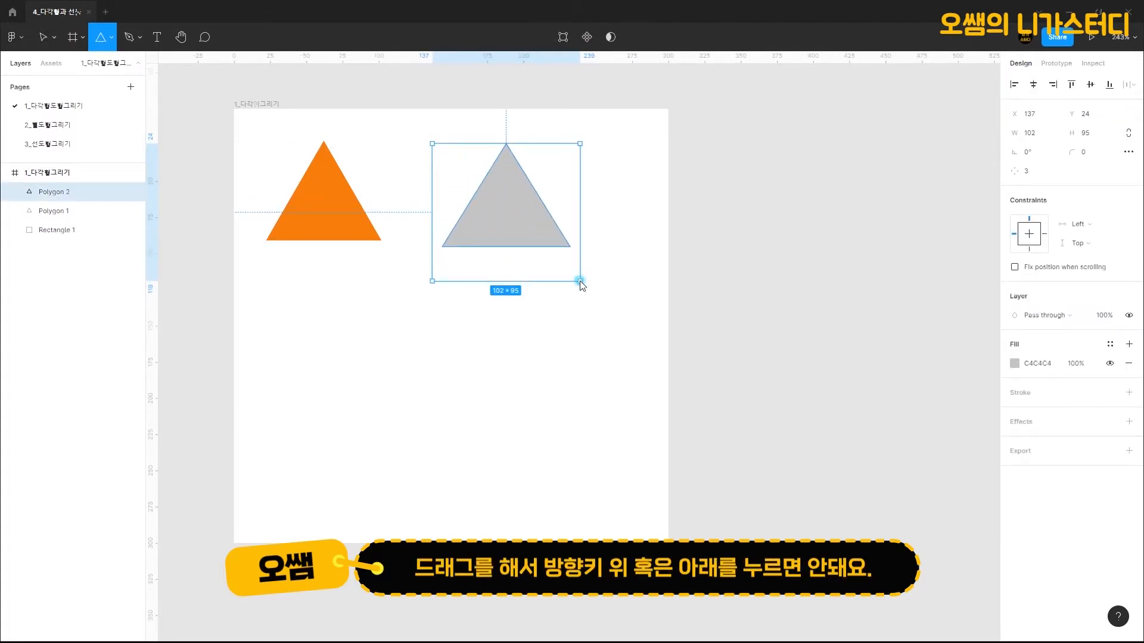
key(Up)
key(v)
click(572, 281)
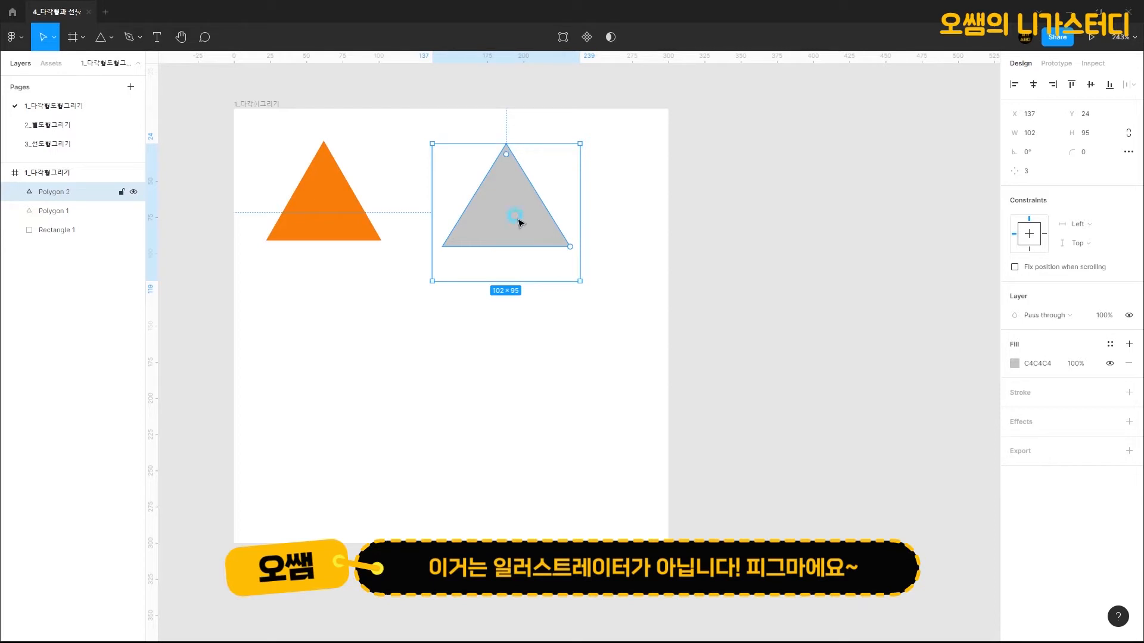
key(Delete)
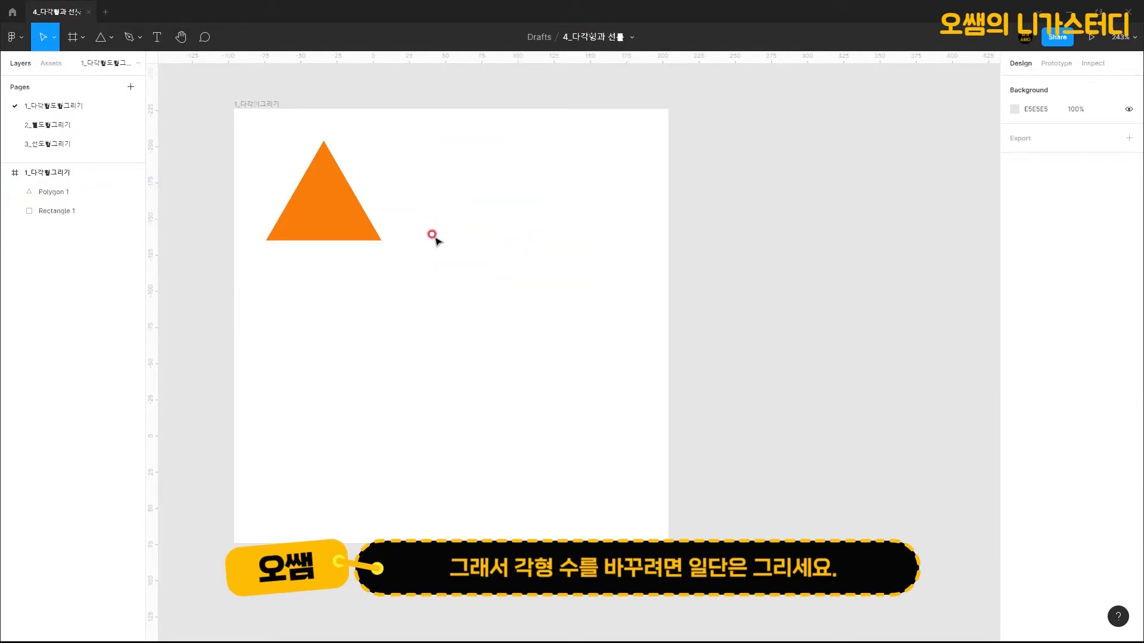
Duplicate the orange triangle to its right at X 108 and turn the copy into a pentagon with a count of 5
click(318, 198)
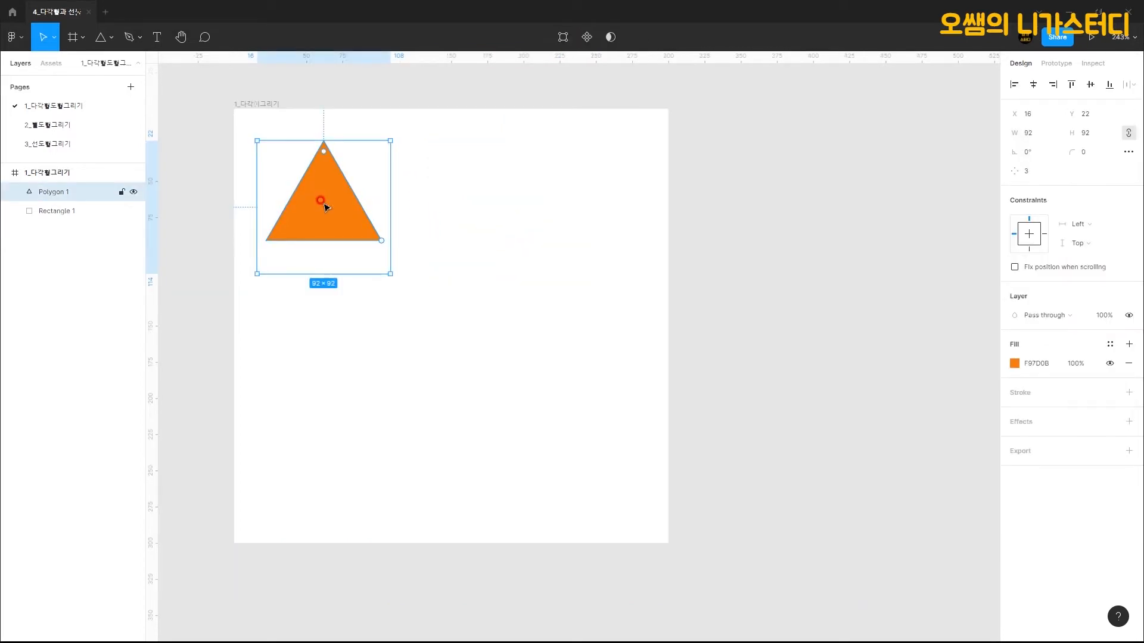
drag(326, 207, 461, 198)
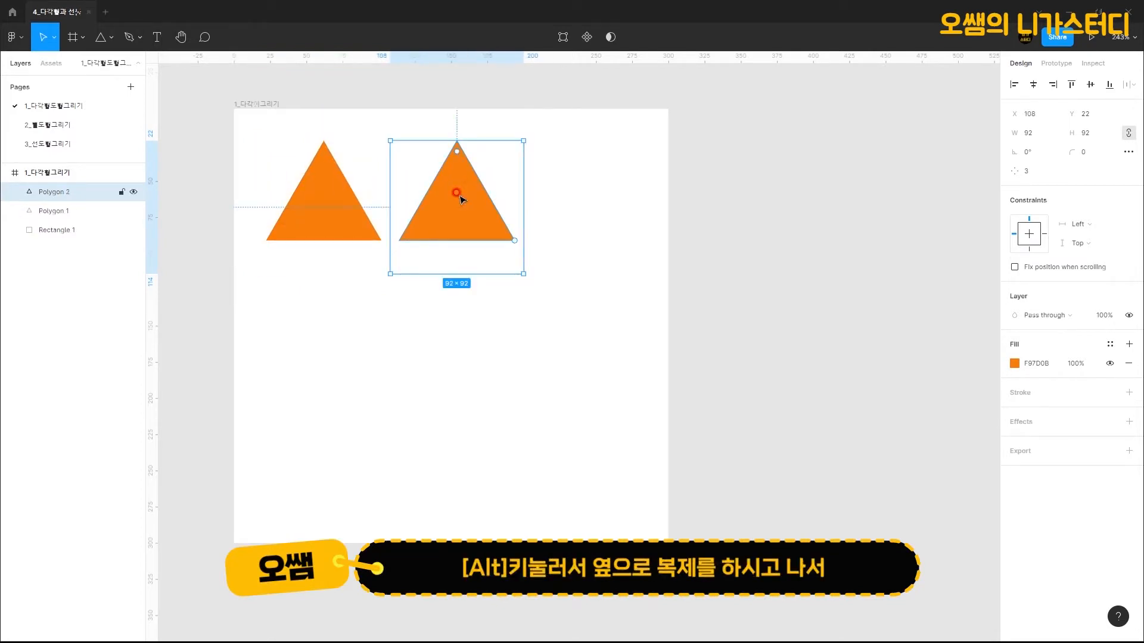
mouse_move(514, 240)
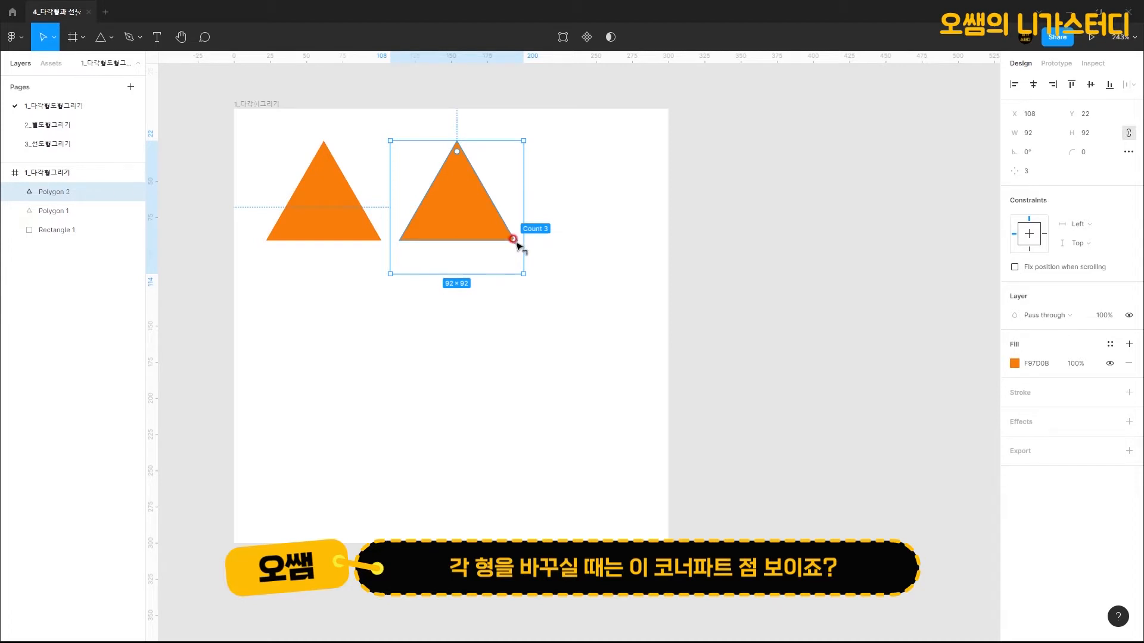
drag(517, 245, 607, 218)
Duplicate the pentagon to its right at X 204 and round the copy's corners to a radius of 13
click(469, 208)
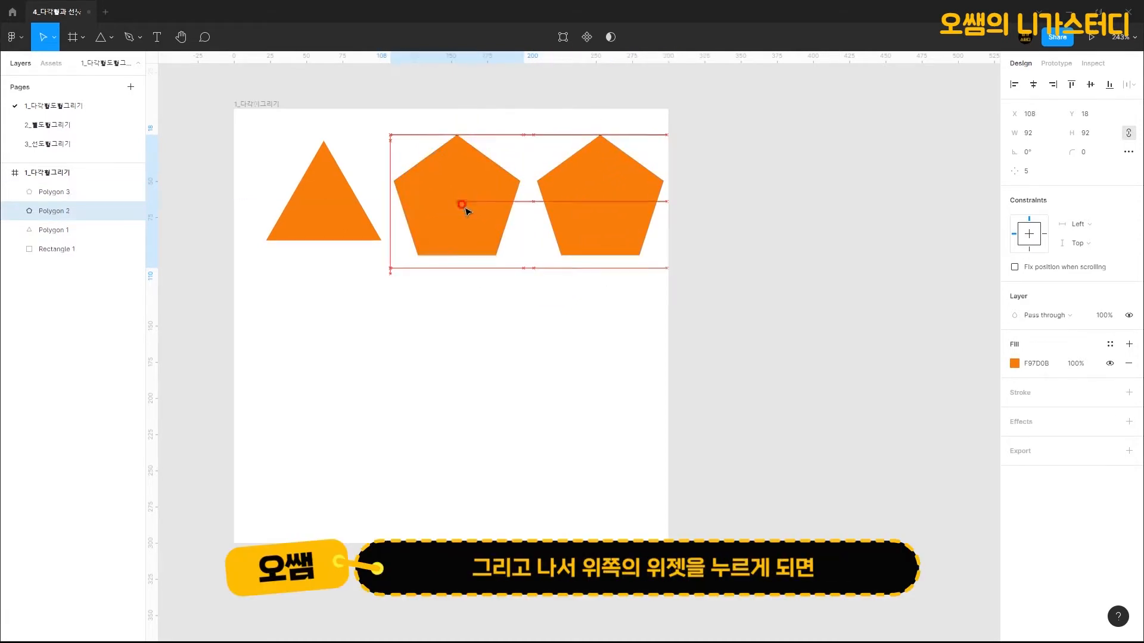
click(594, 199)
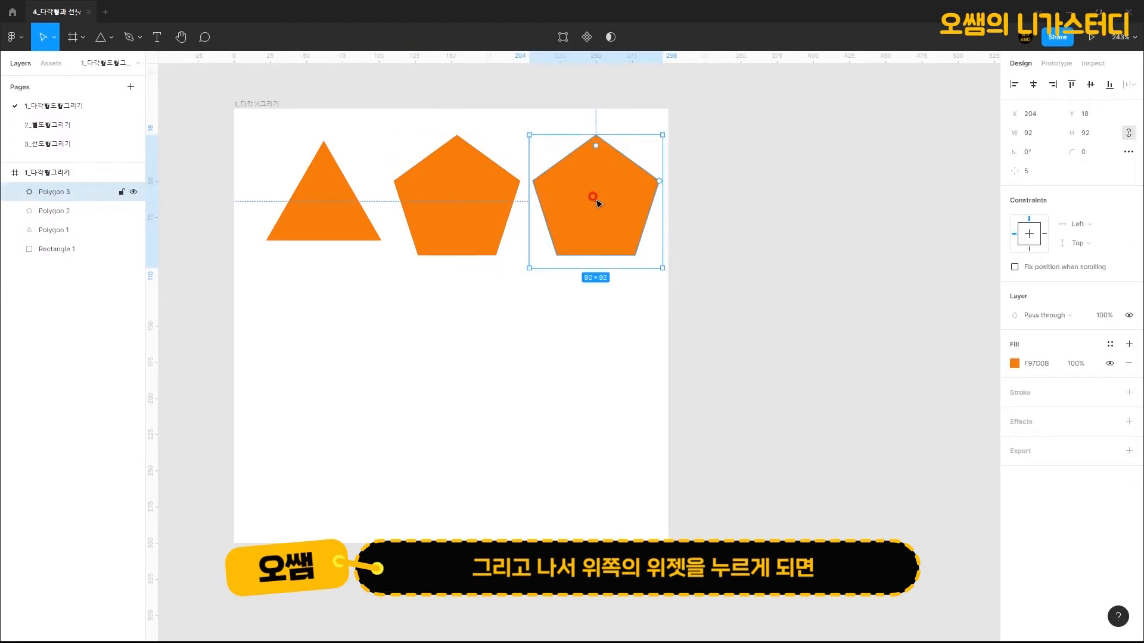
drag(595, 148, 598, 162)
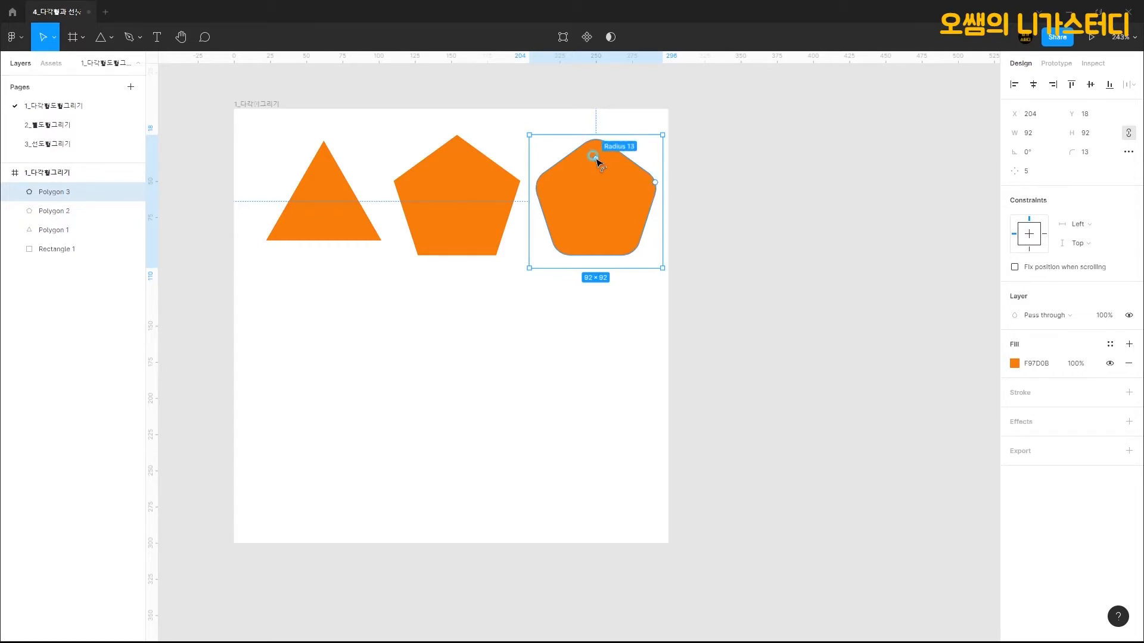
click(381, 450)
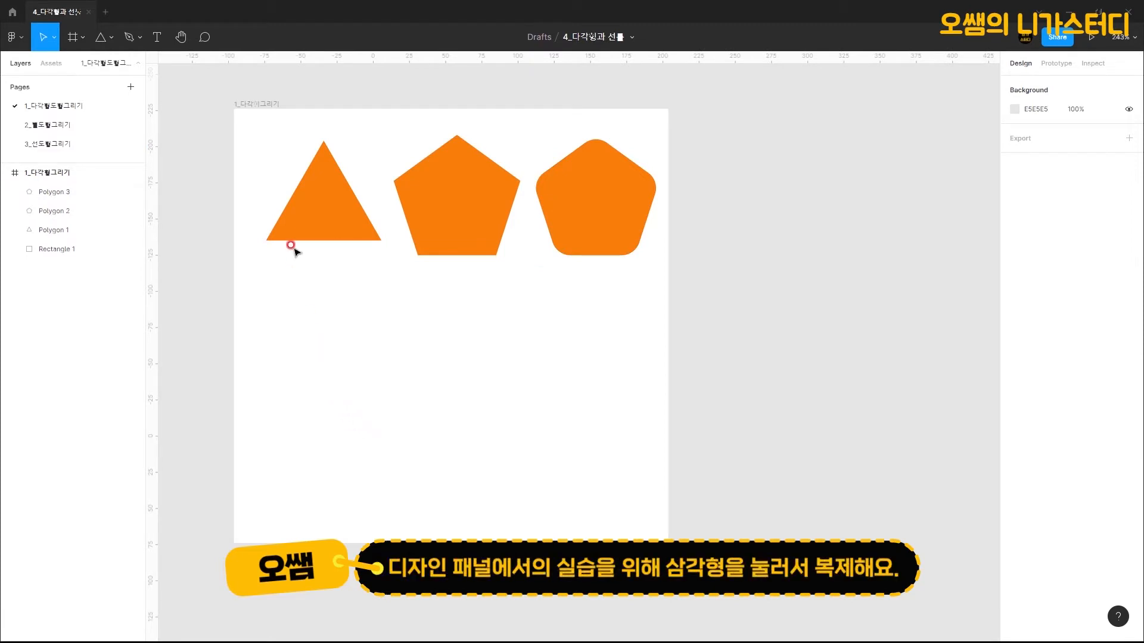
Duplicate the orange triangle below the top row at X 65, Y 150 and set the copy's count to 6
click(307, 197)
click(319, 196)
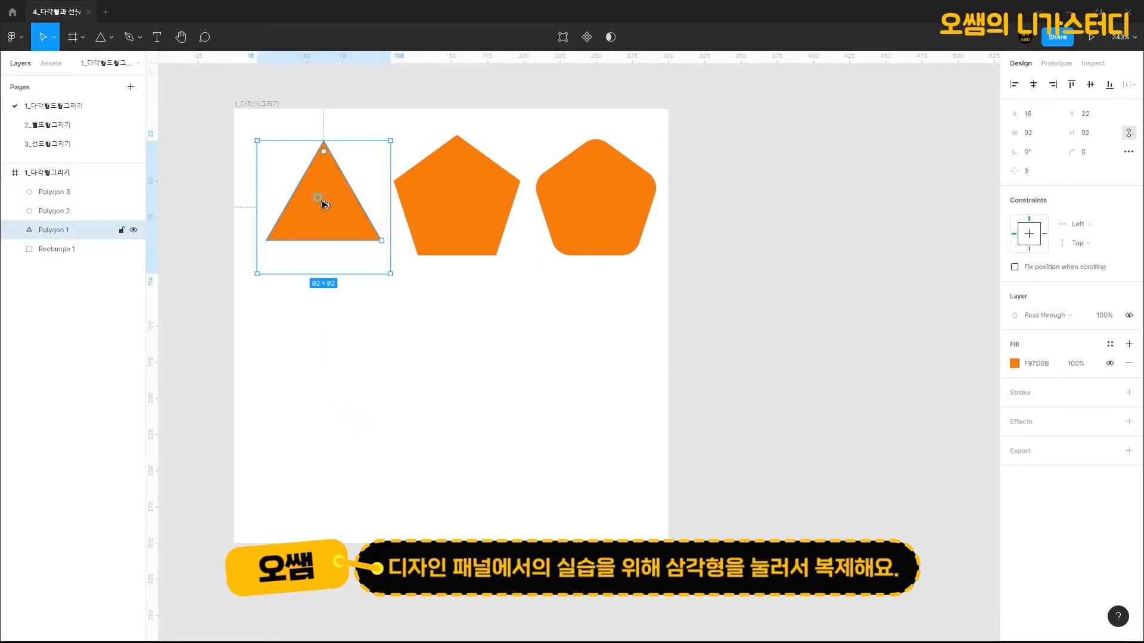
drag(322, 204, 393, 388)
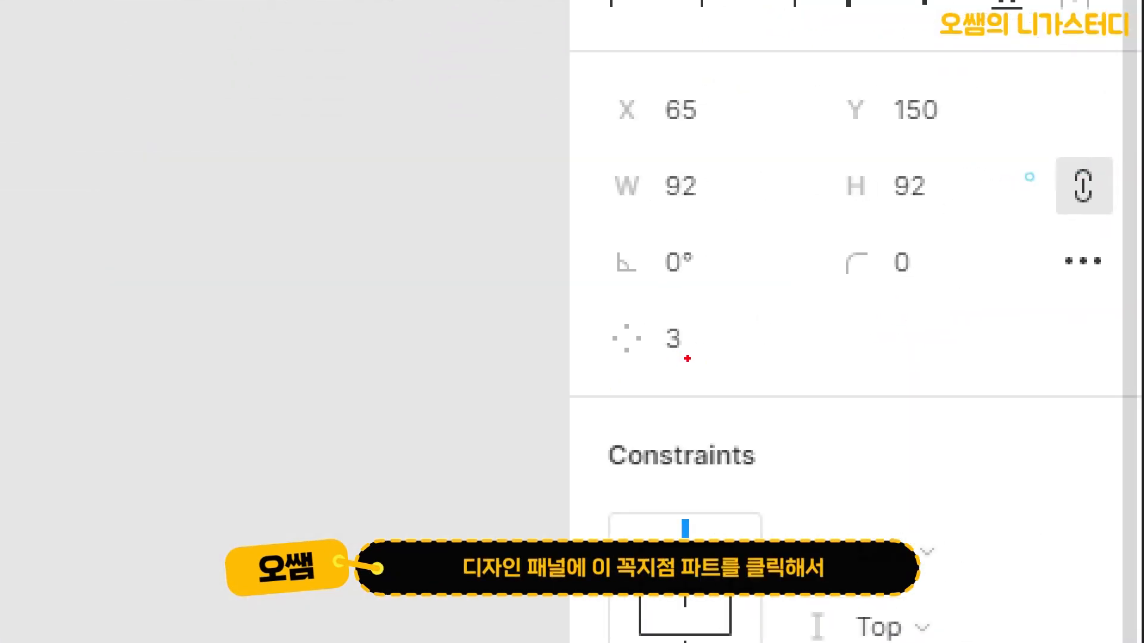
mouse_move(687, 358)
mouse_down()
mouse_move(614, 367)
mouse_move(588, 343)
mouse_move(636, 316)
mouse_move(690, 322)
mouse_move(673, 397)
mouse_up()
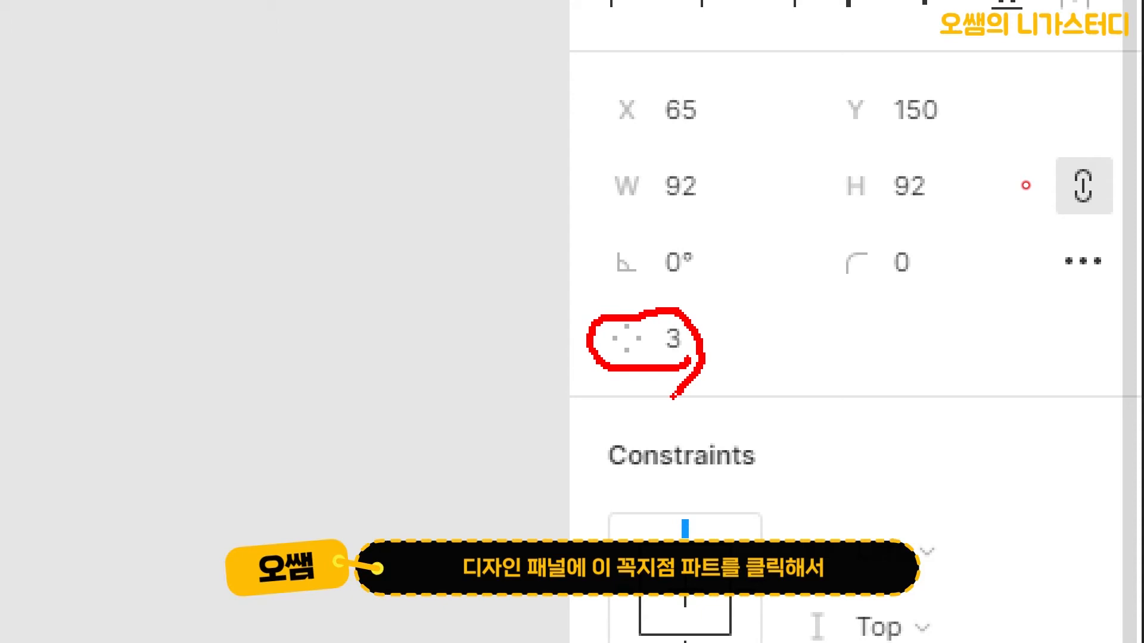
click(674, 351)
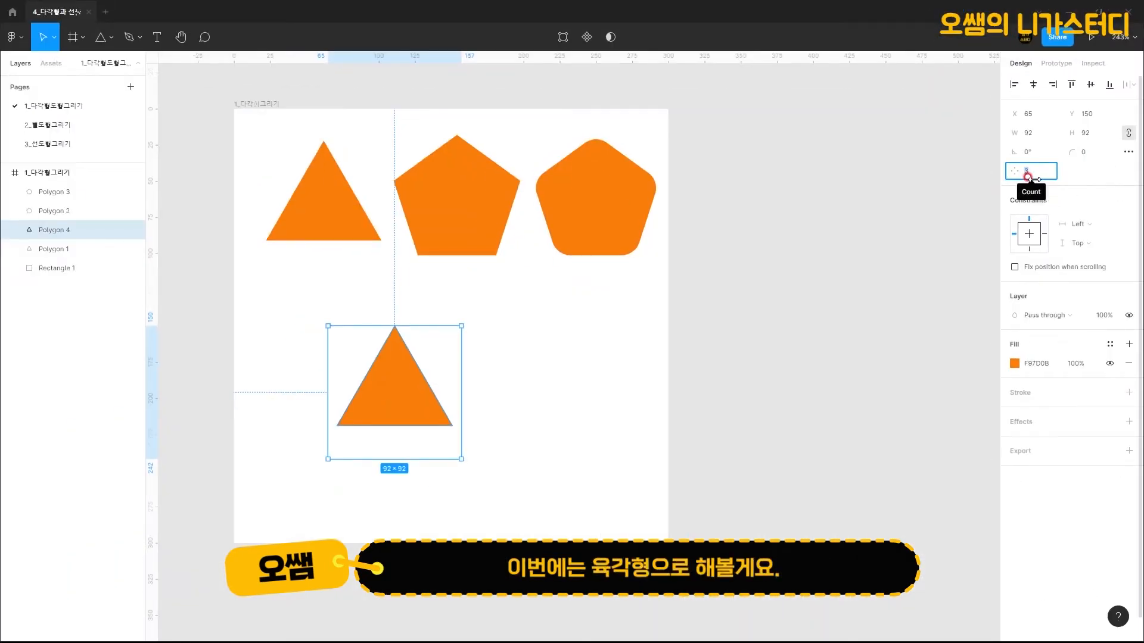
text(6)
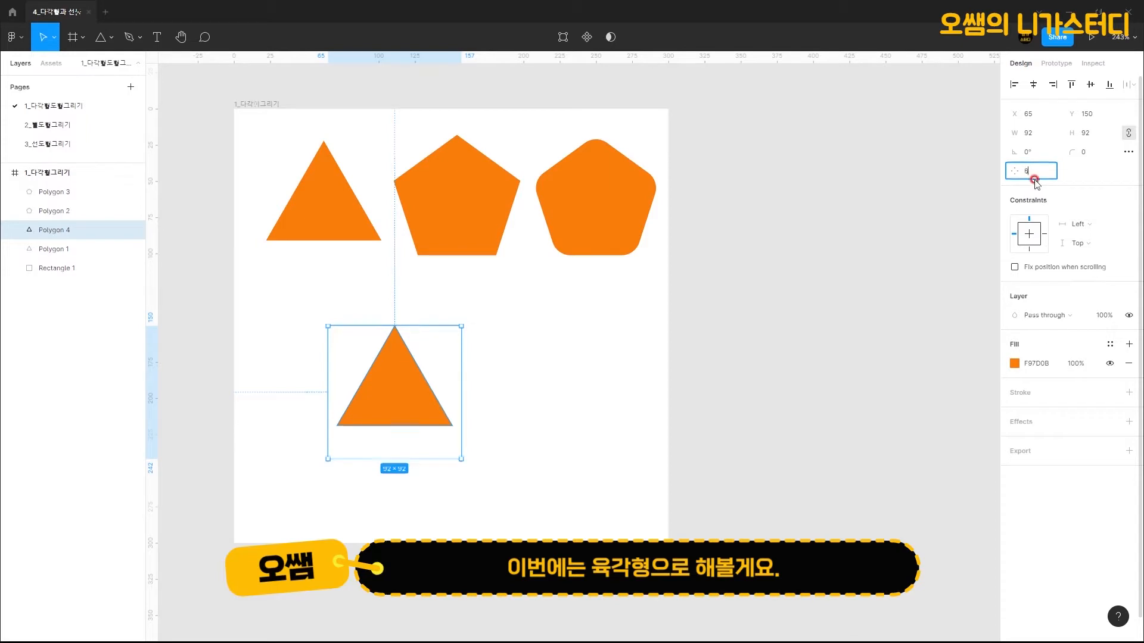
key(Return)
Duplicate the hexagon to its right at X 161 and set the copy's corner radius to 10
drag(400, 388, 552, 392)
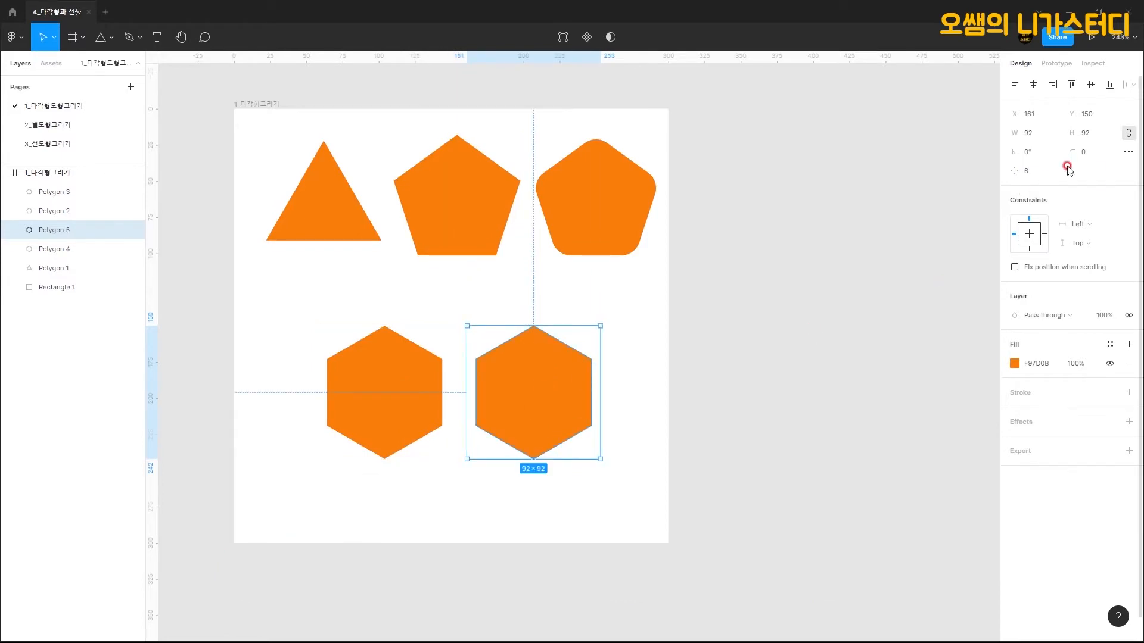
click(1083, 153)
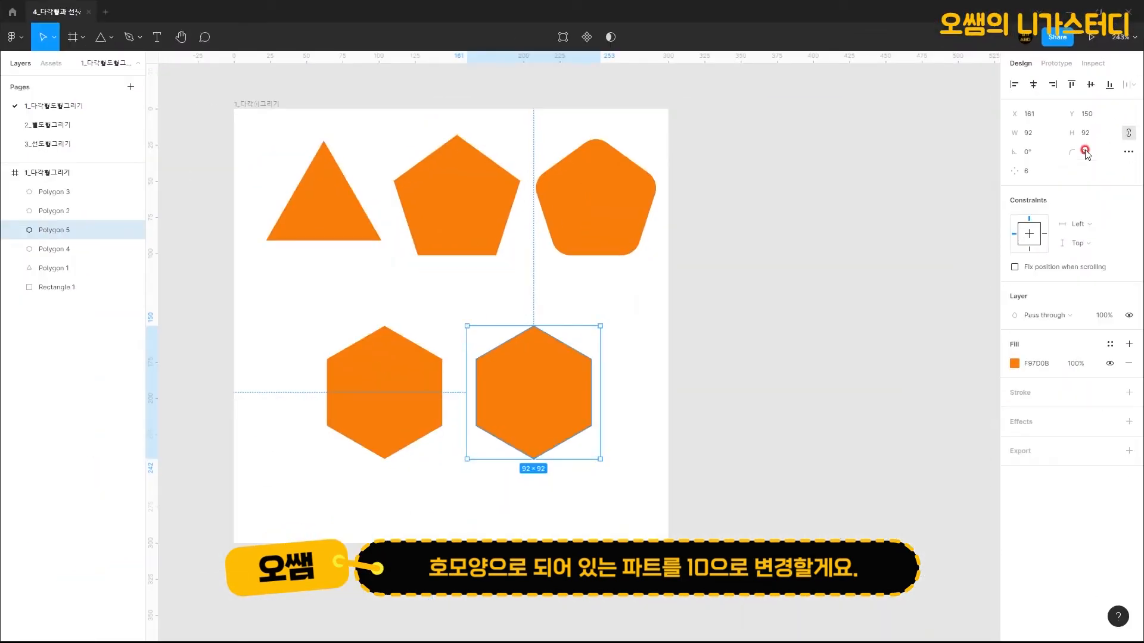
click(909, 338)
text(1)
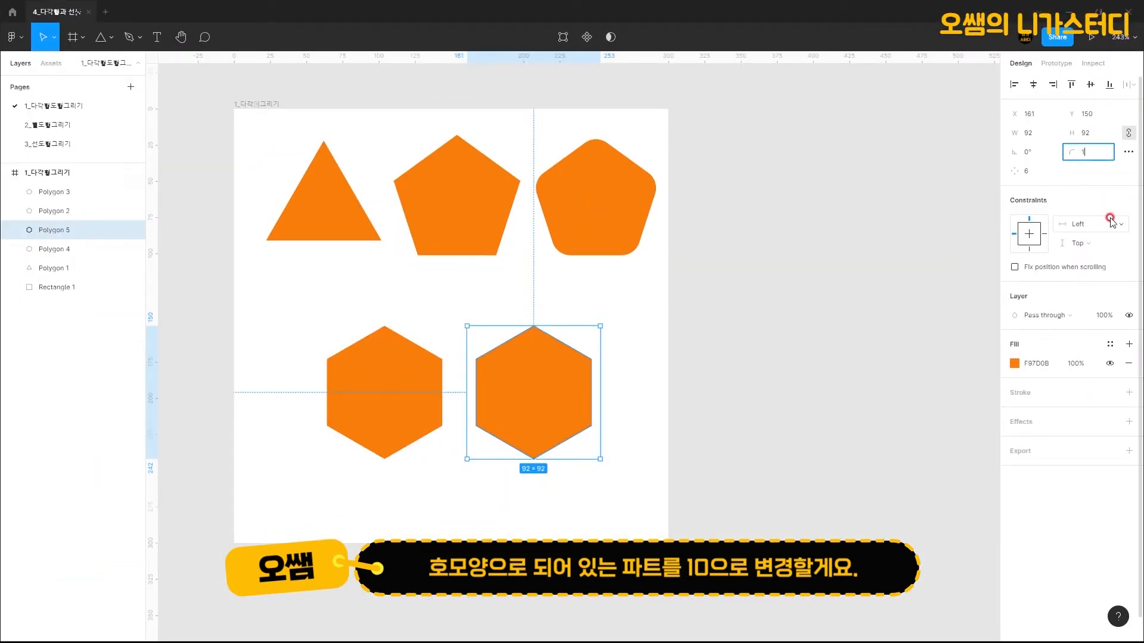
text(0)
key(Return)
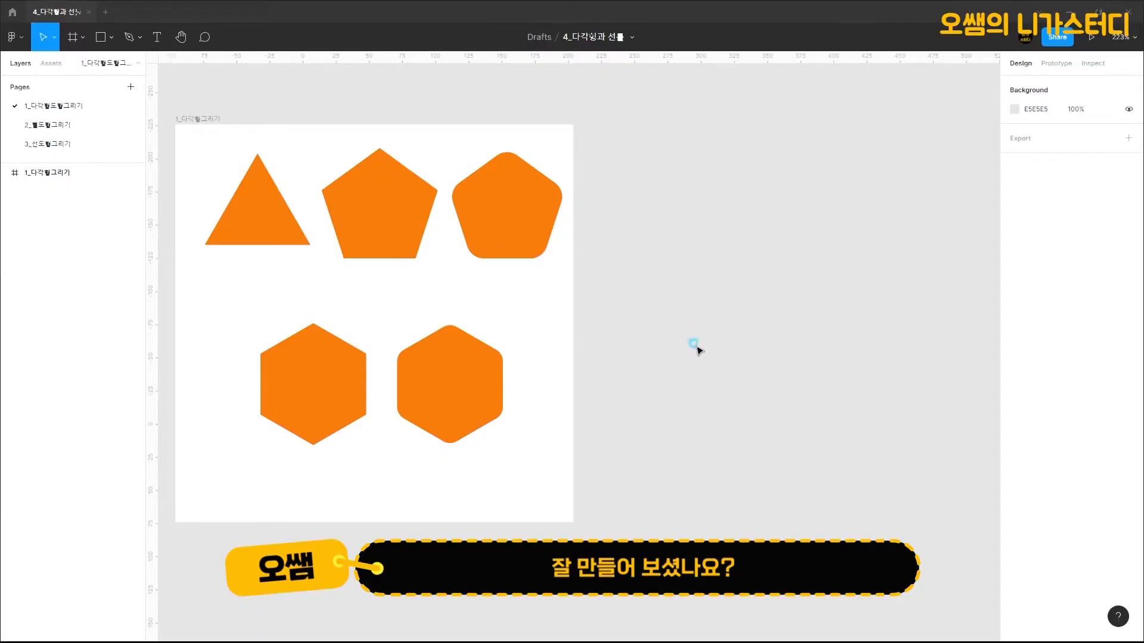
Draw a frame about 208 × 154 on the canvas beside the polygon frame and rename it 2_이스라엘국기
click(693, 343)
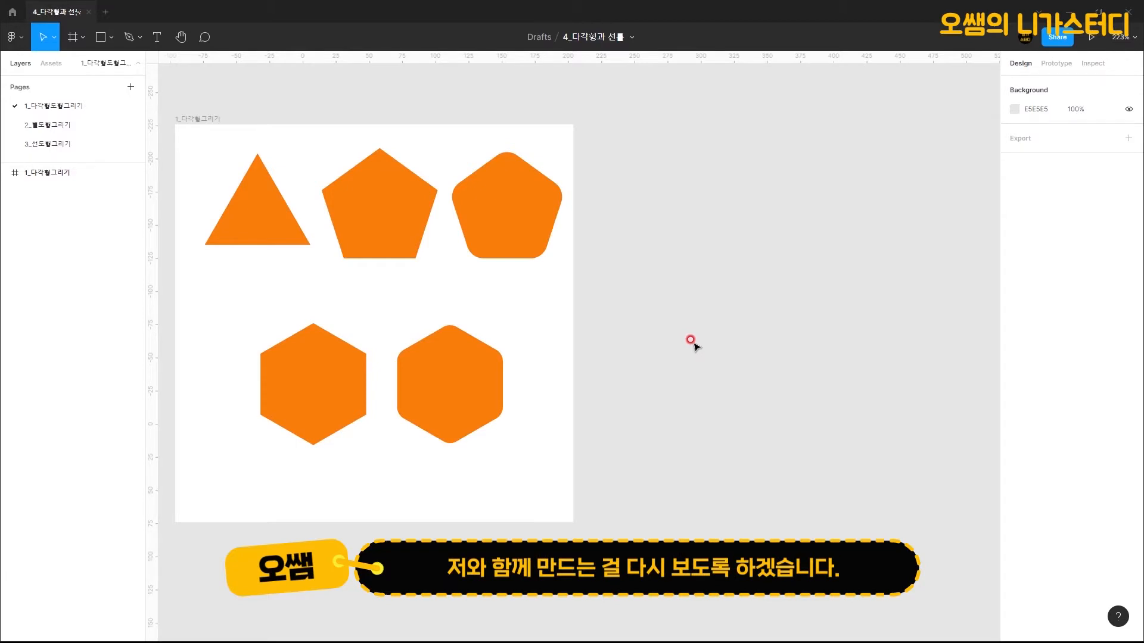
click(74, 39)
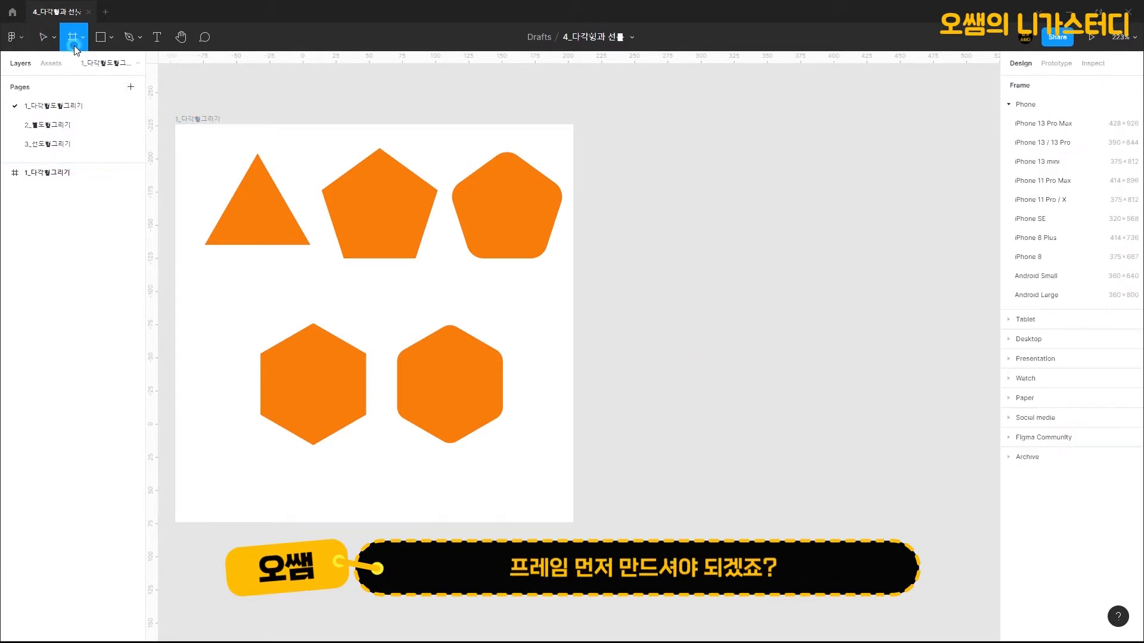
drag(639, 208, 915, 413)
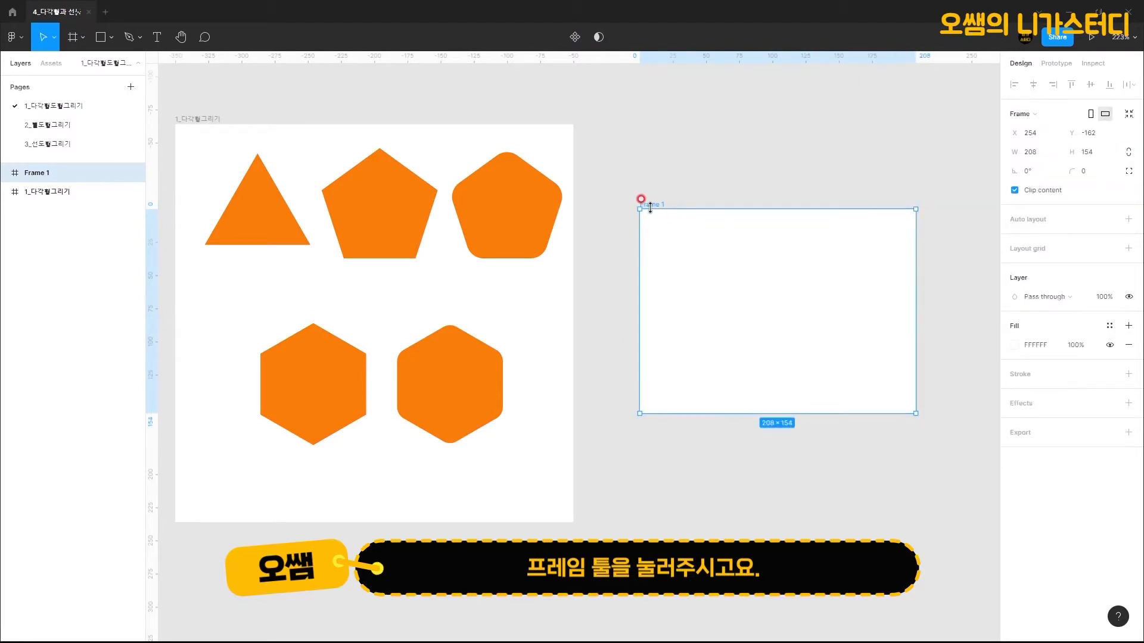
double_click(651, 203)
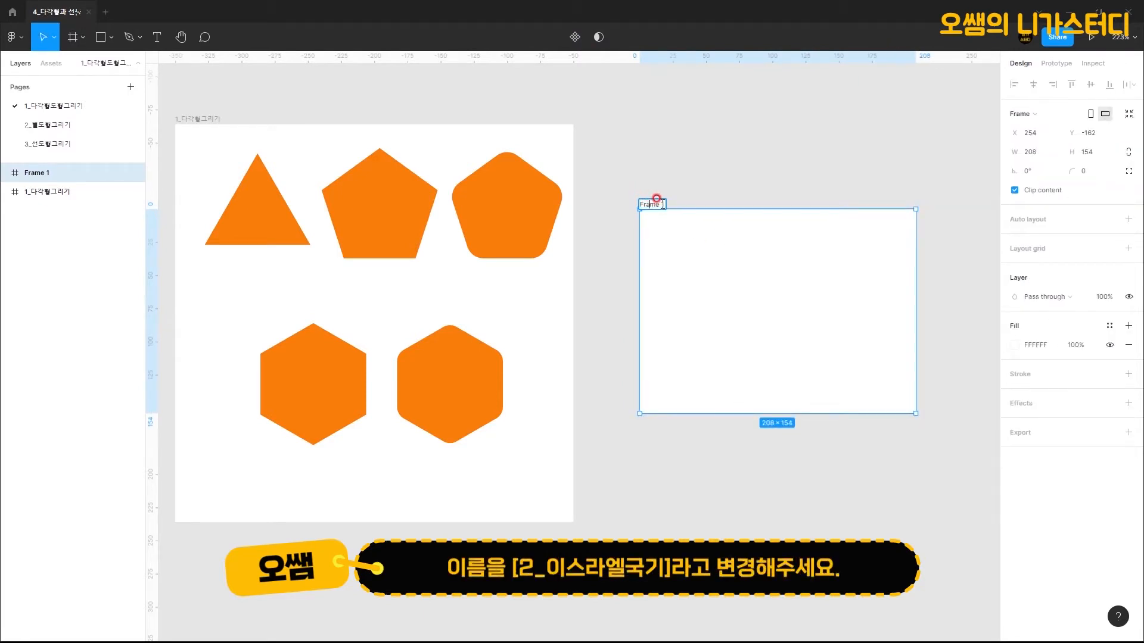
text(2_이스라엘국기)
key(Return)
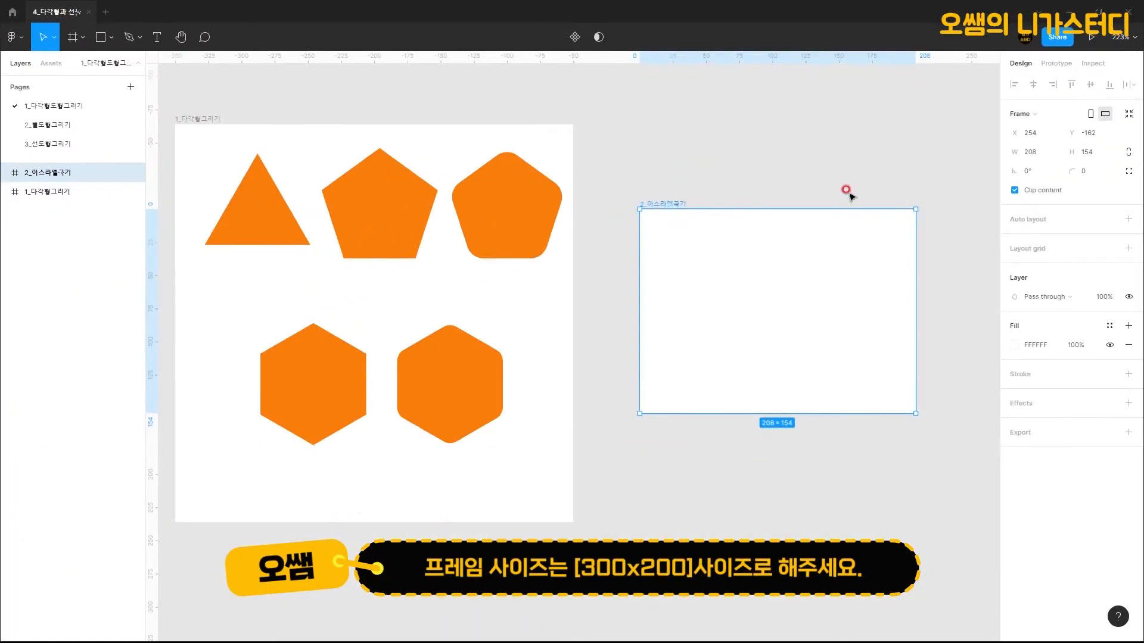
Resize the 2_이스라엘국기 frame to 300 wide and 200 high
click(1031, 152)
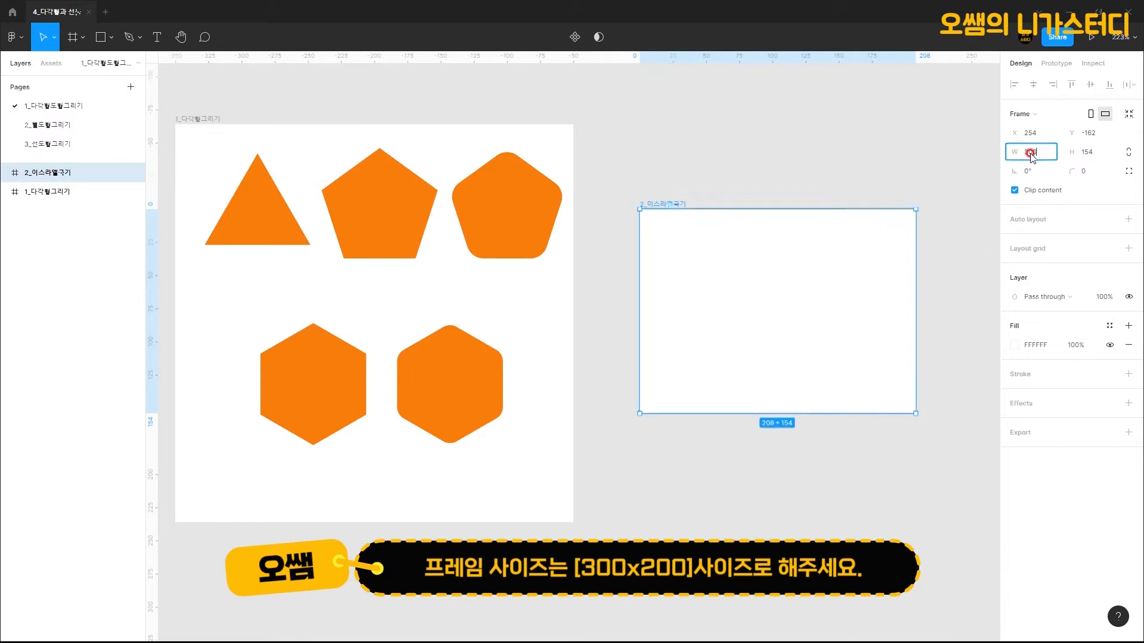
key(Tab)
text(200)
key(Return)
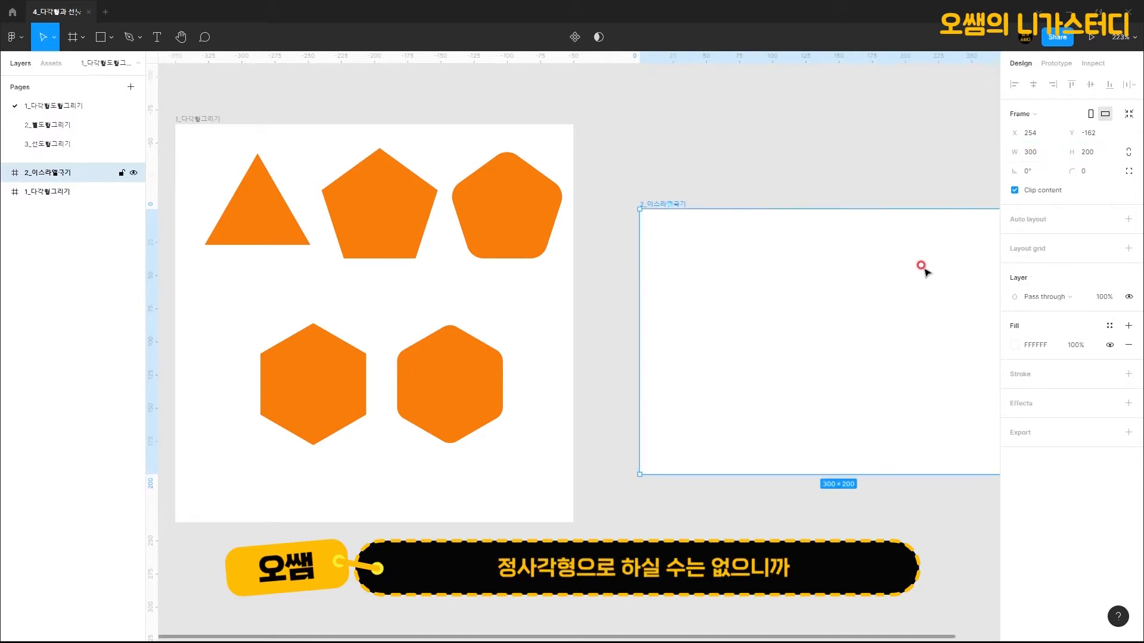
Draw a rectangle about 142 × 21 near the upper edge of the 2_이스라엘국기 frame
drag(902, 286, 686, 272)
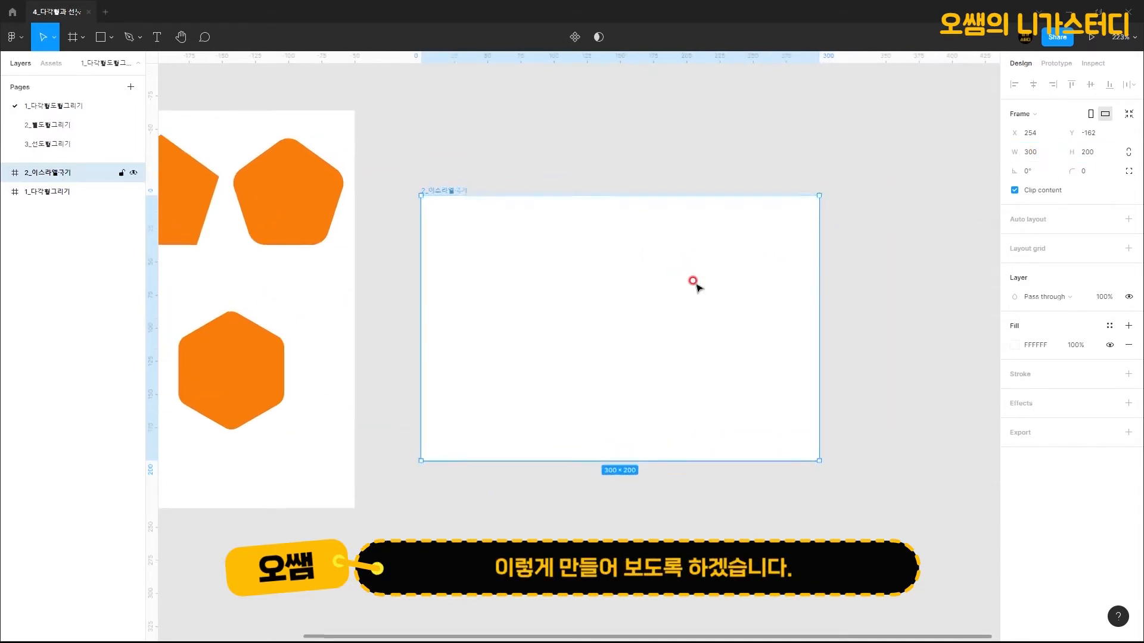
scroll(695, 281, up, 2)
scroll(698, 280, up, 1)
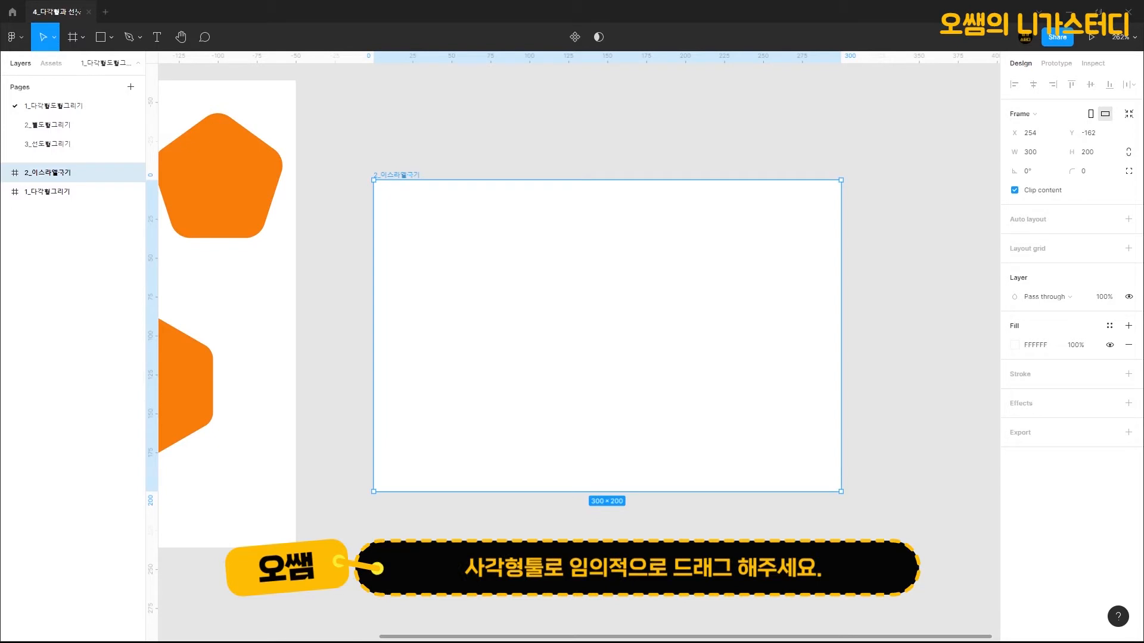
click(100, 37)
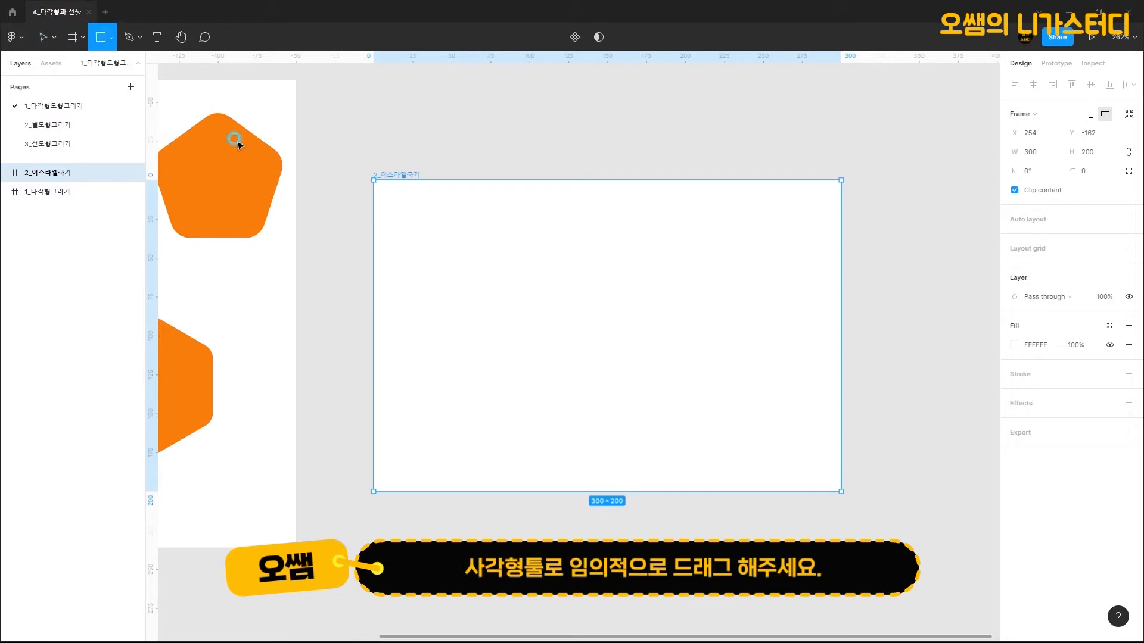
drag(456, 219, 677, 251)
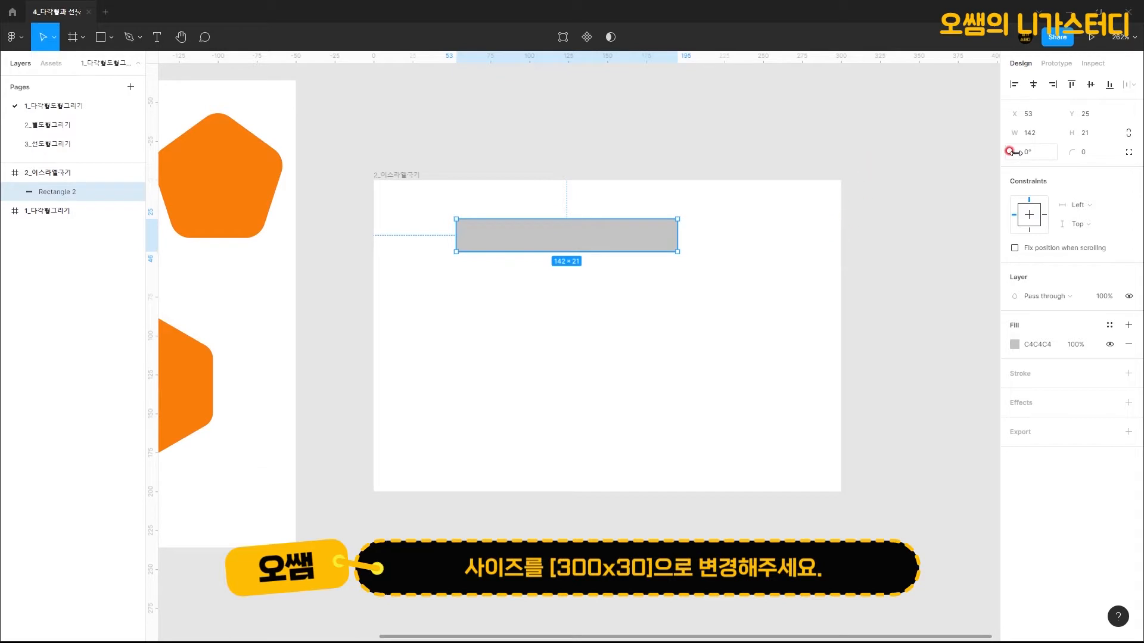
Resize the rectangle to 300 × 30 and move it flush with the frame's upper edge at X 0, Y 0
click(1038, 135)
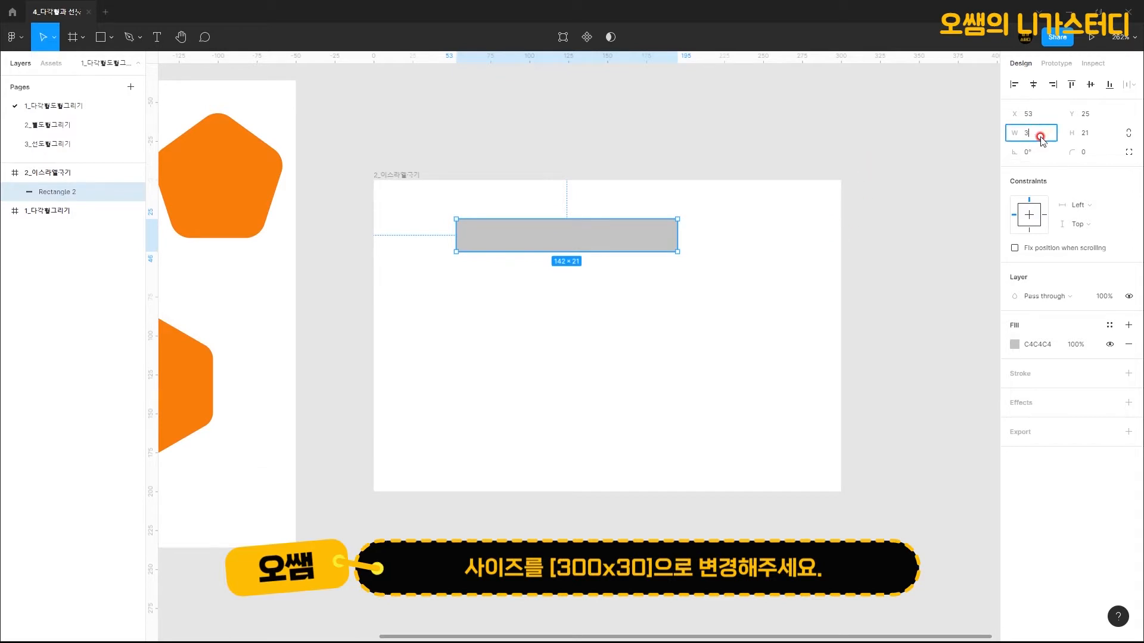
key(Tab)
text(30)
key(Return)
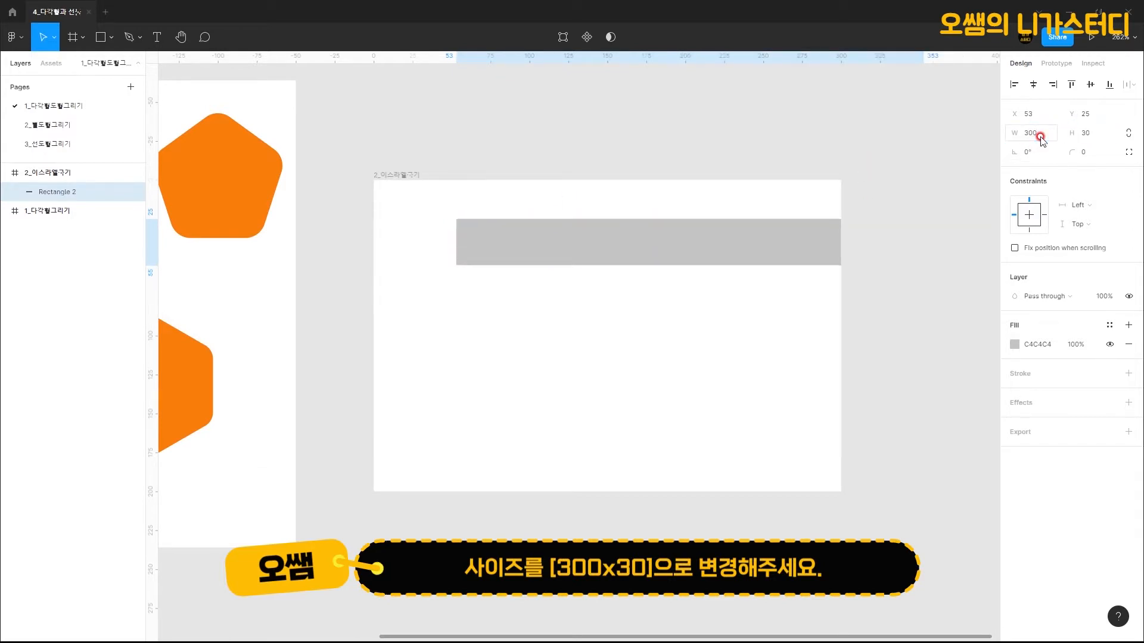
drag(740, 240, 657, 206)
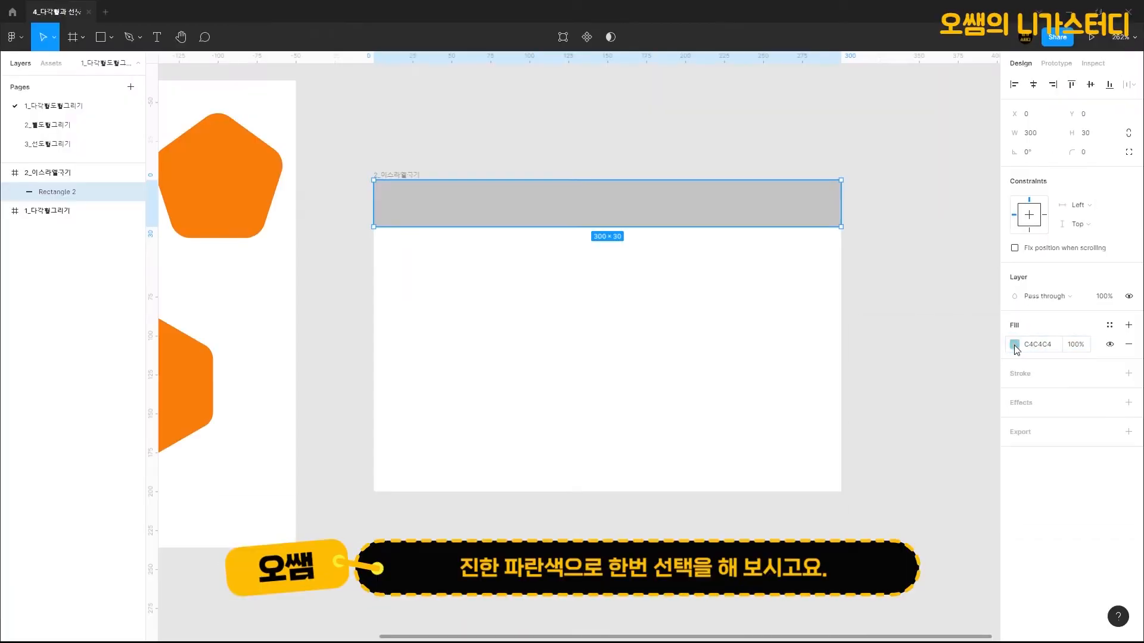
Fill the upper stripe with the dark blue 002EA3
click(885, 329)
drag(960, 504, 953, 503)
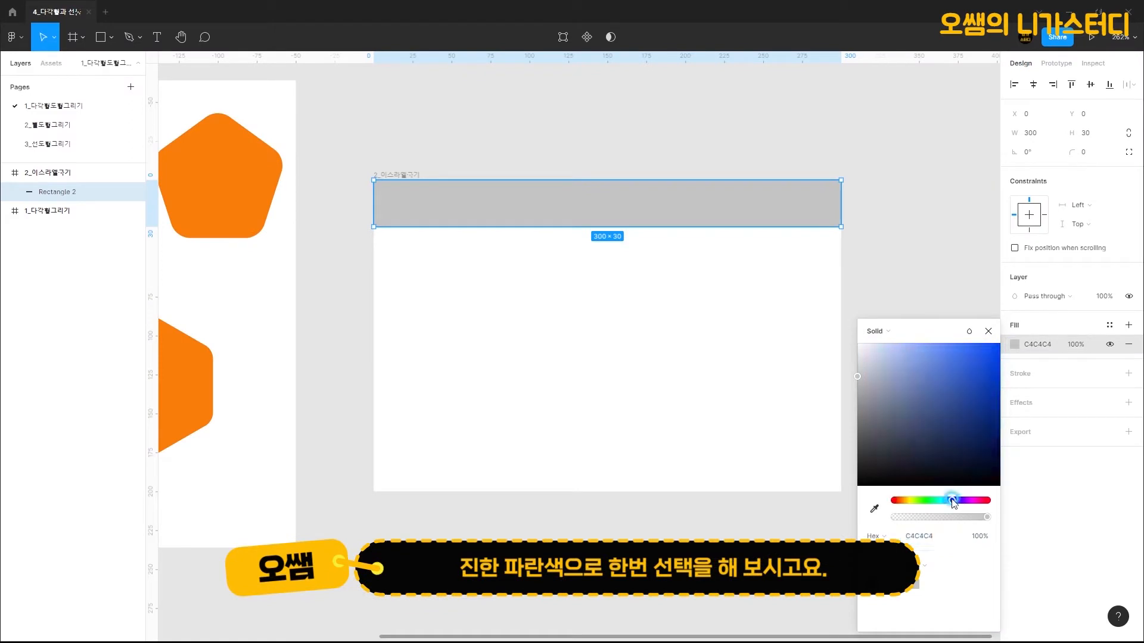
click(970, 444)
Duplicate the blue stripe straight down to the frame's lower edge at X 0, Y 170
click(588, 213)
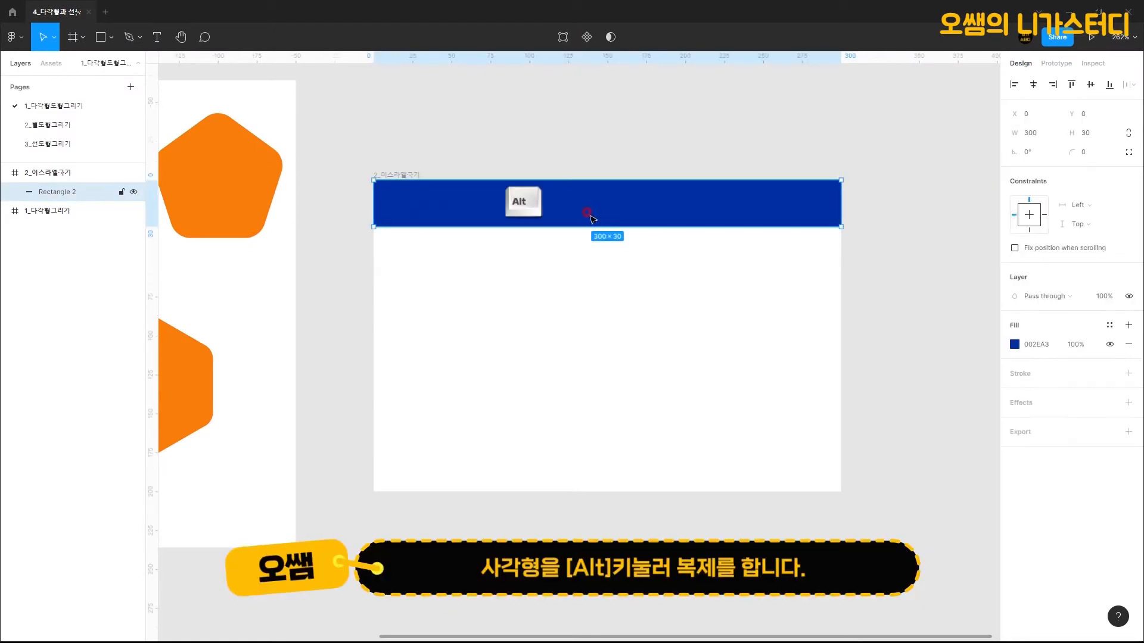
drag(590, 214, 584, 479)
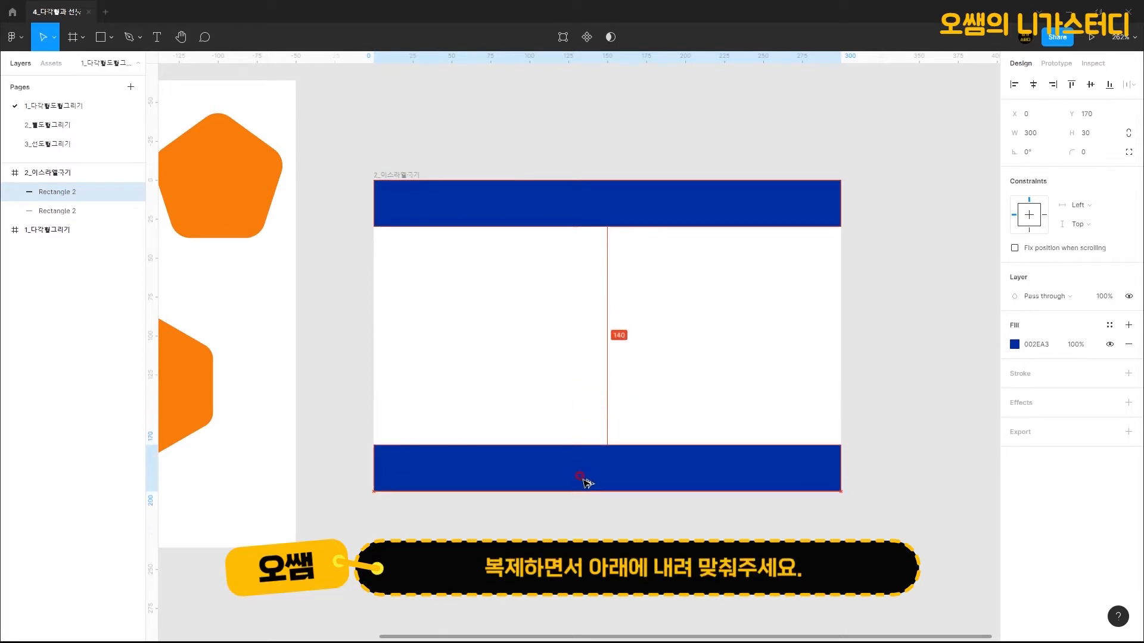
click(584, 362)
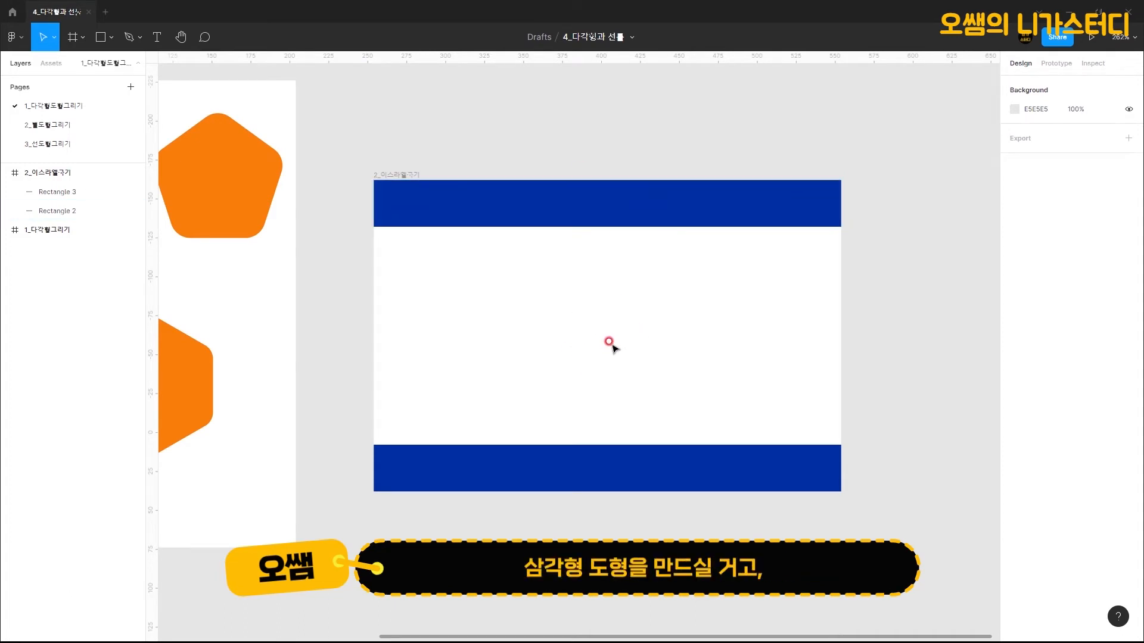
Draw a triangle with the Polygon tool in the white area between the two blue stripes
click(110, 37)
click(88, 123)
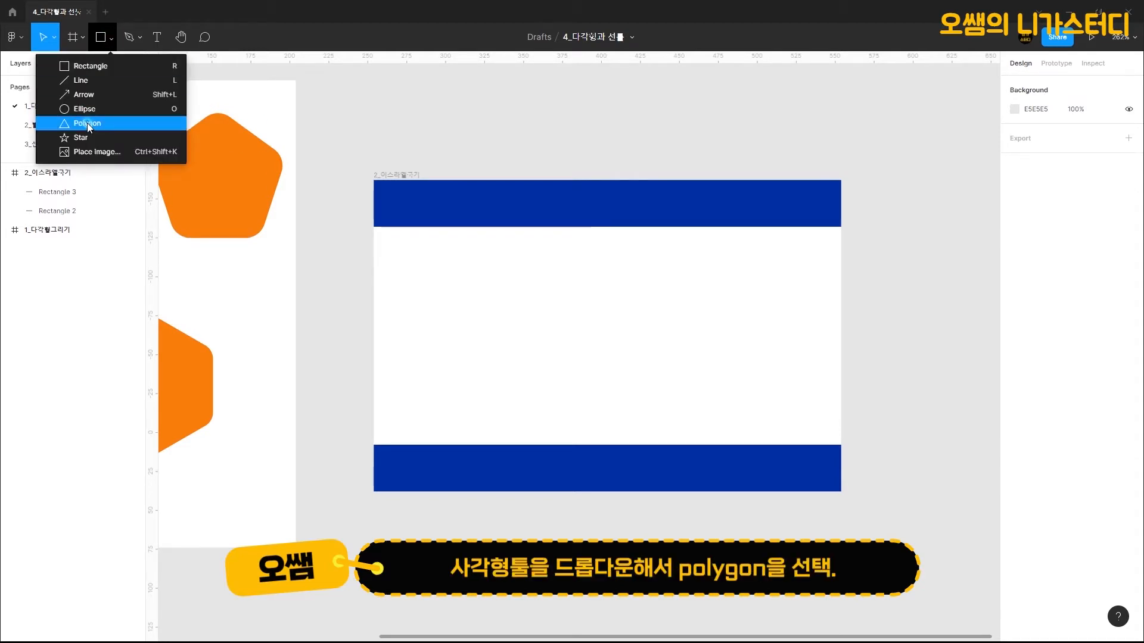
drag(540, 278, 710, 448)
Resize the triangle to 120 × 120 and center it horizontally in the flag at X 90, Y 54
click(1032, 129)
text(120)
key(Tab)
text(120)
key(Return)
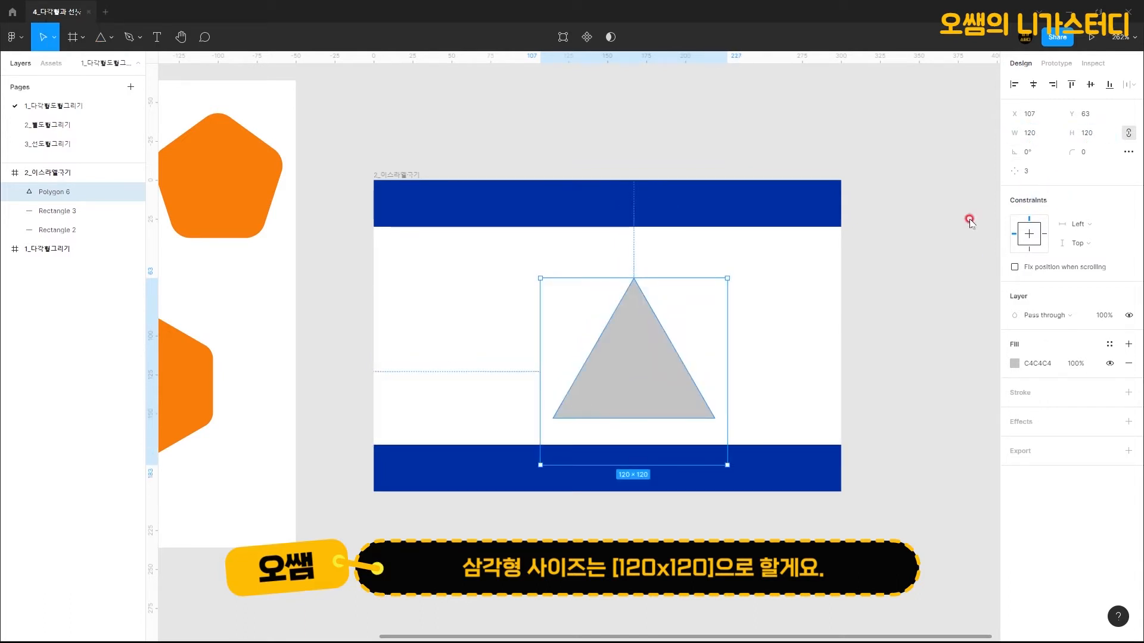
drag(636, 372, 610, 357)
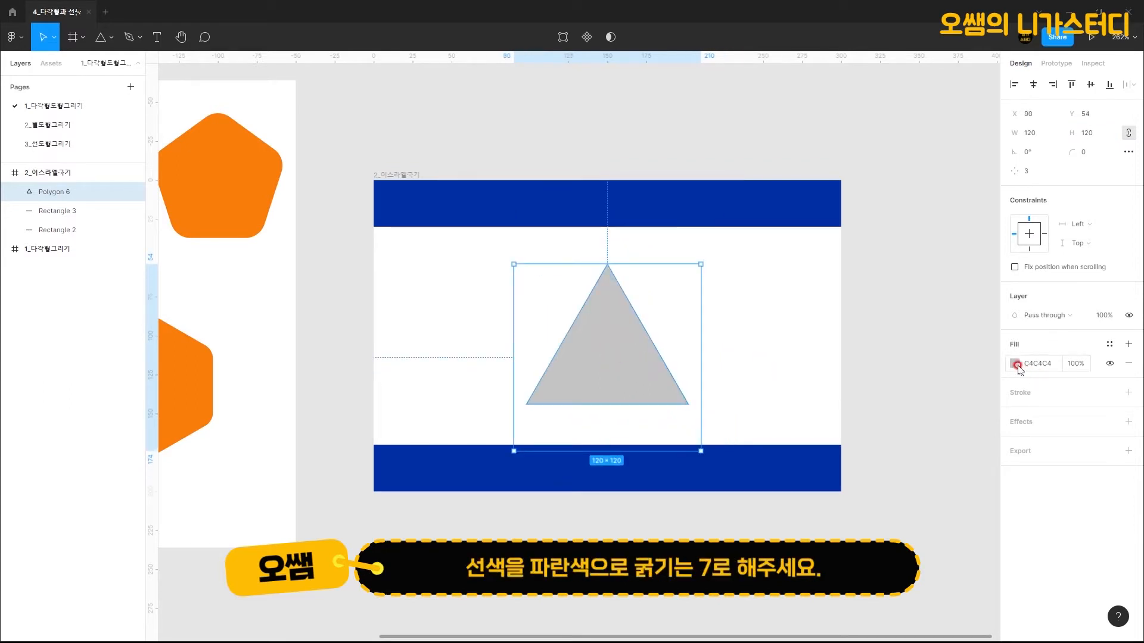
Add an inside stroke with a thickness of 7 to the triangle
click(1128, 392)
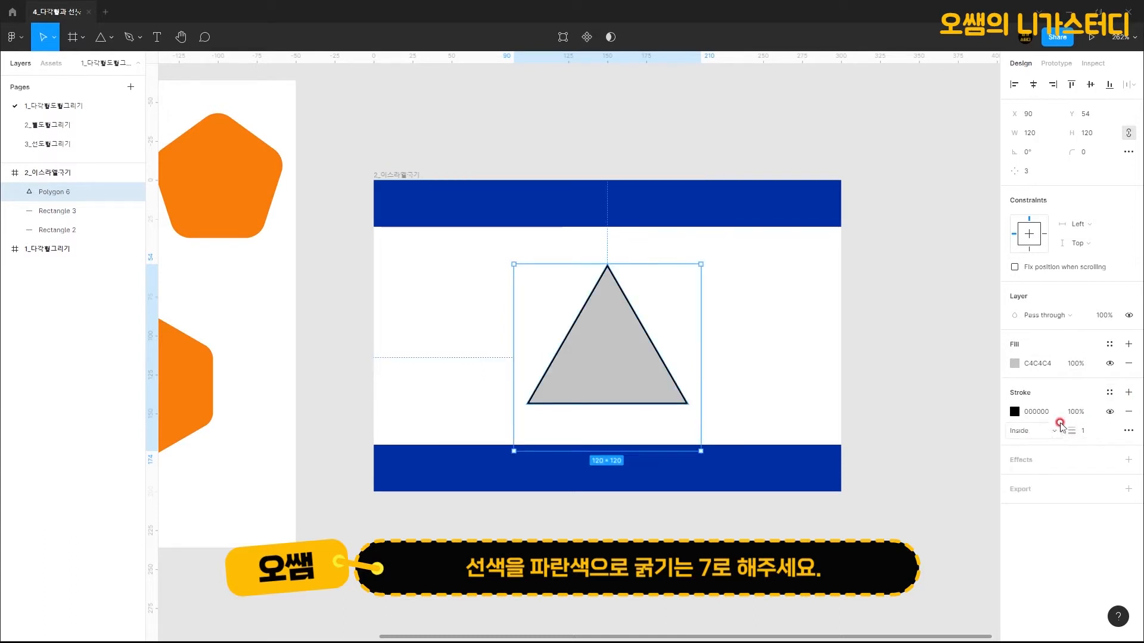
click(1034, 437)
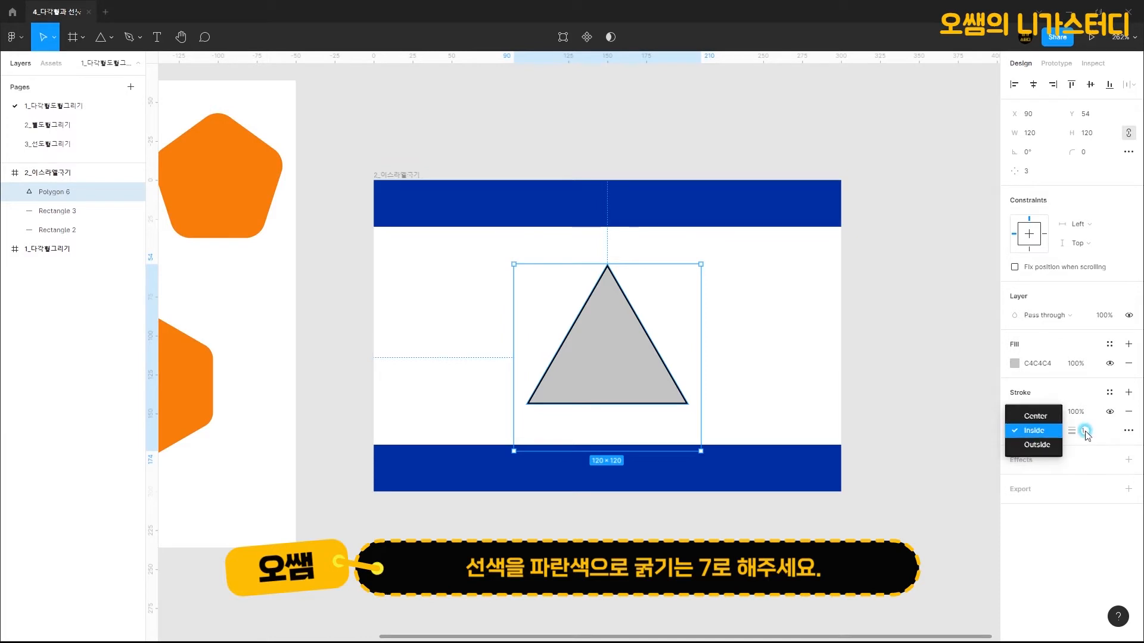
click(1081, 431)
text(7)
key(Return)
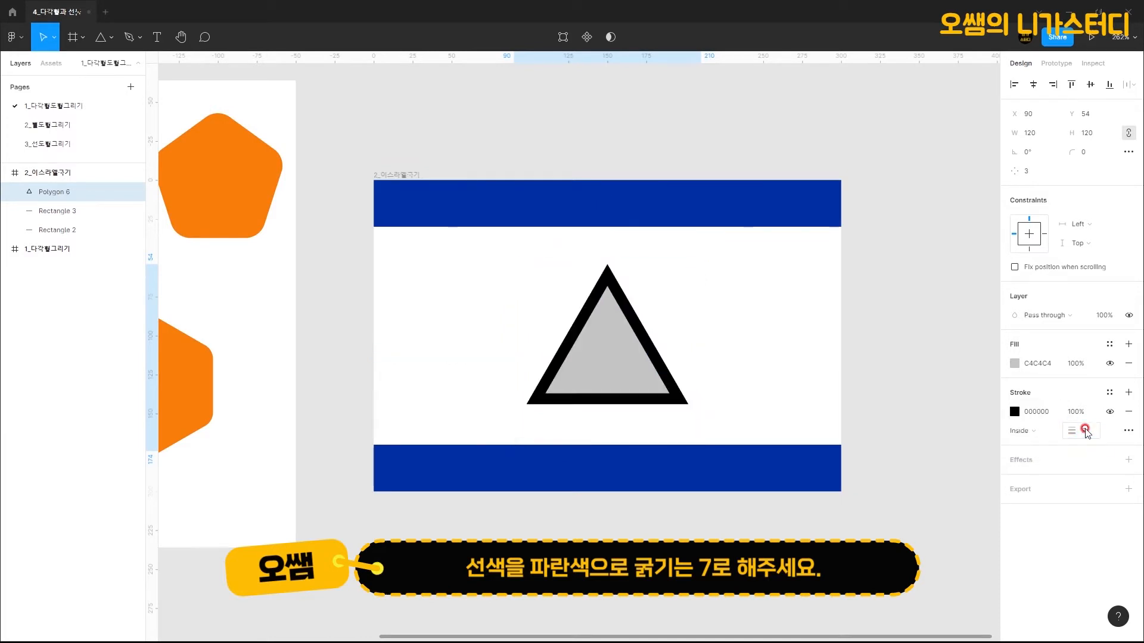
Color the triangle's stroke with the stripes' blue 002EA3 and remove its gray fill
click(1014, 412)
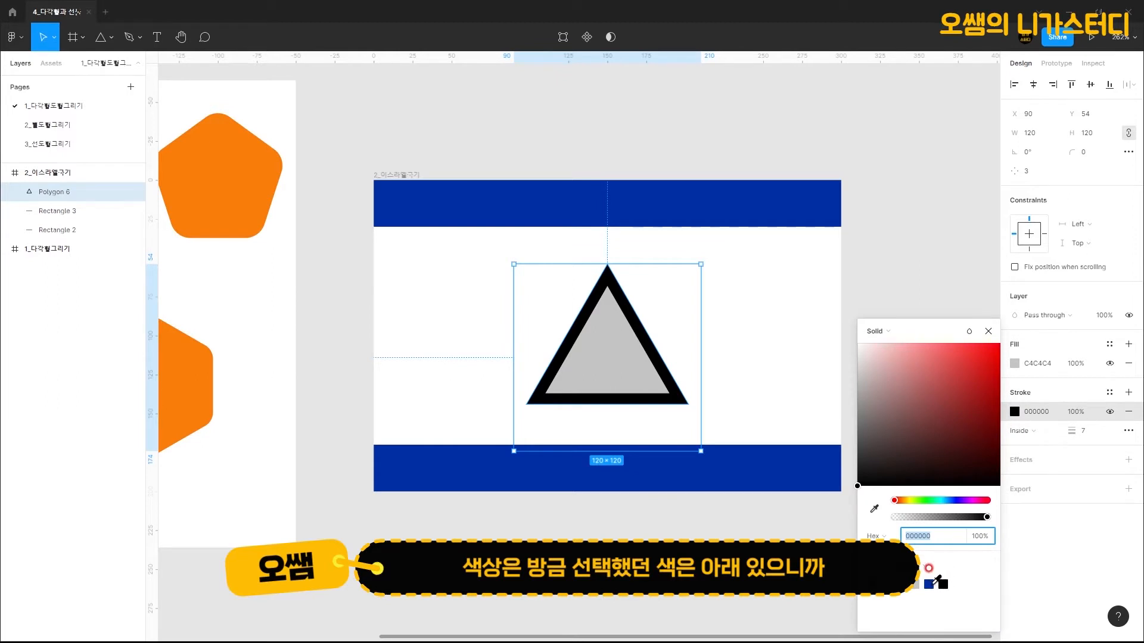
click(929, 583)
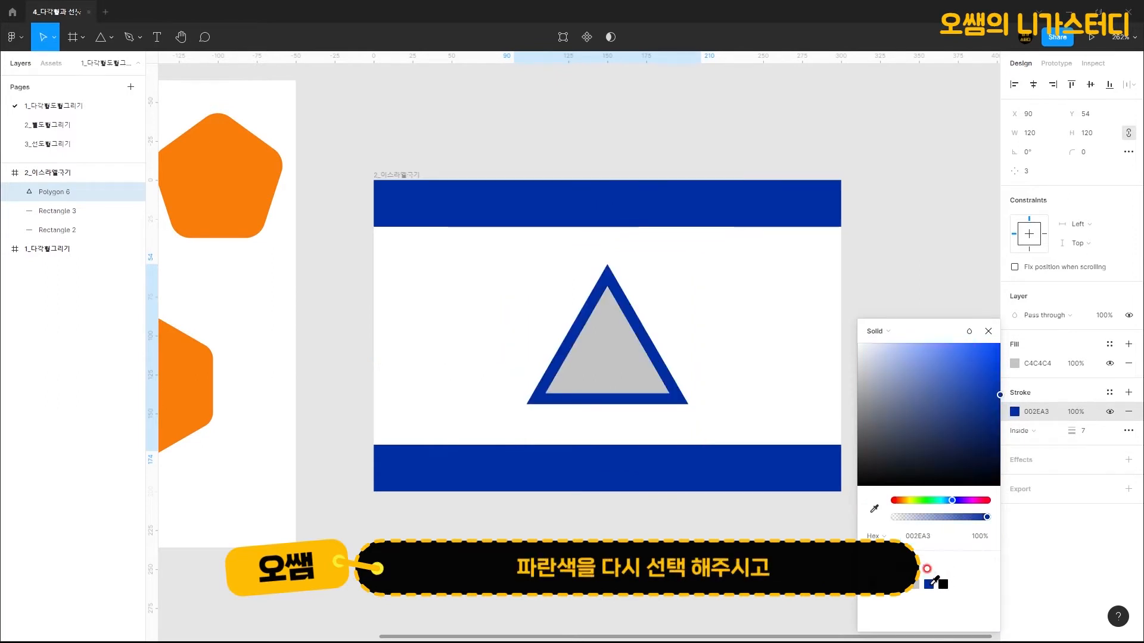
click(1129, 363)
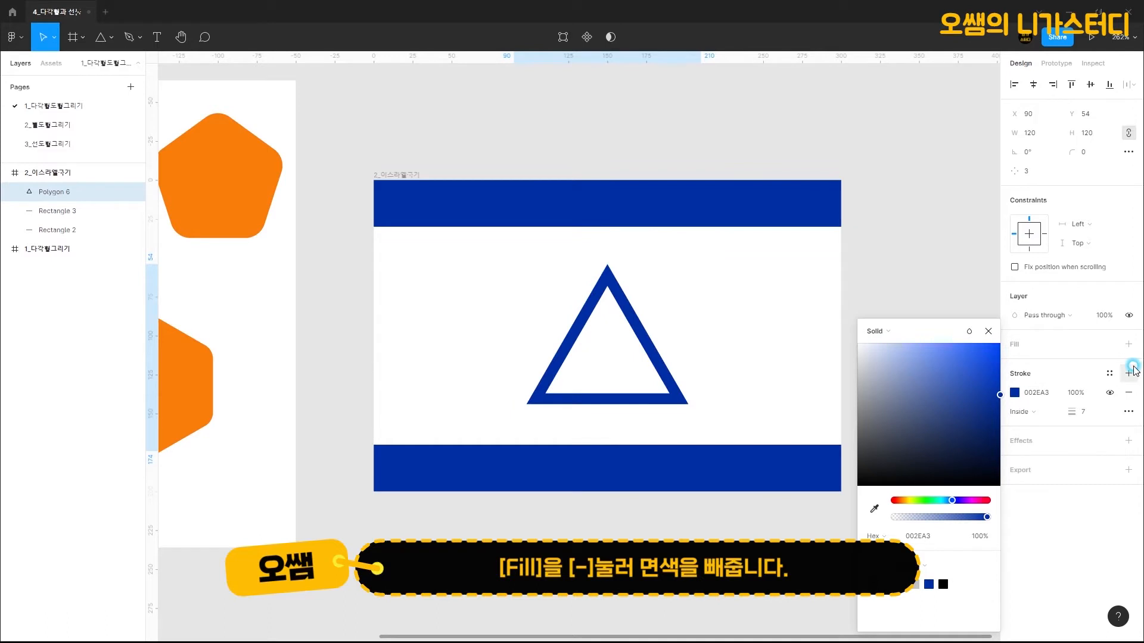
click(867, 193)
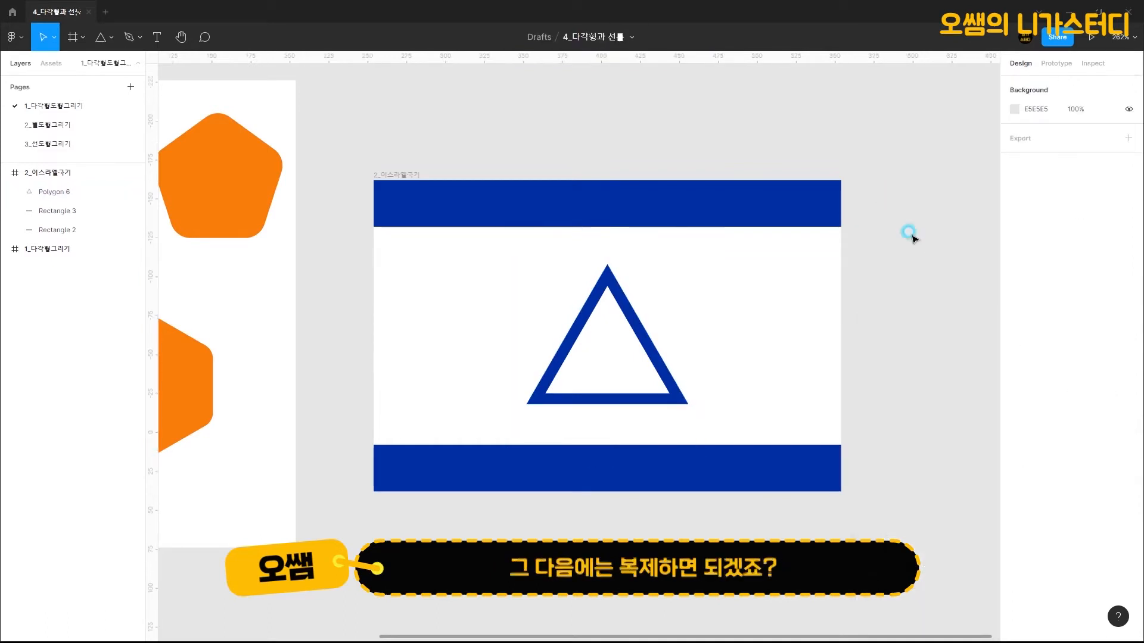
Duplicate the outlined triangle in place and rotate the copy 180° to form a six-pointed star
click(635, 331)
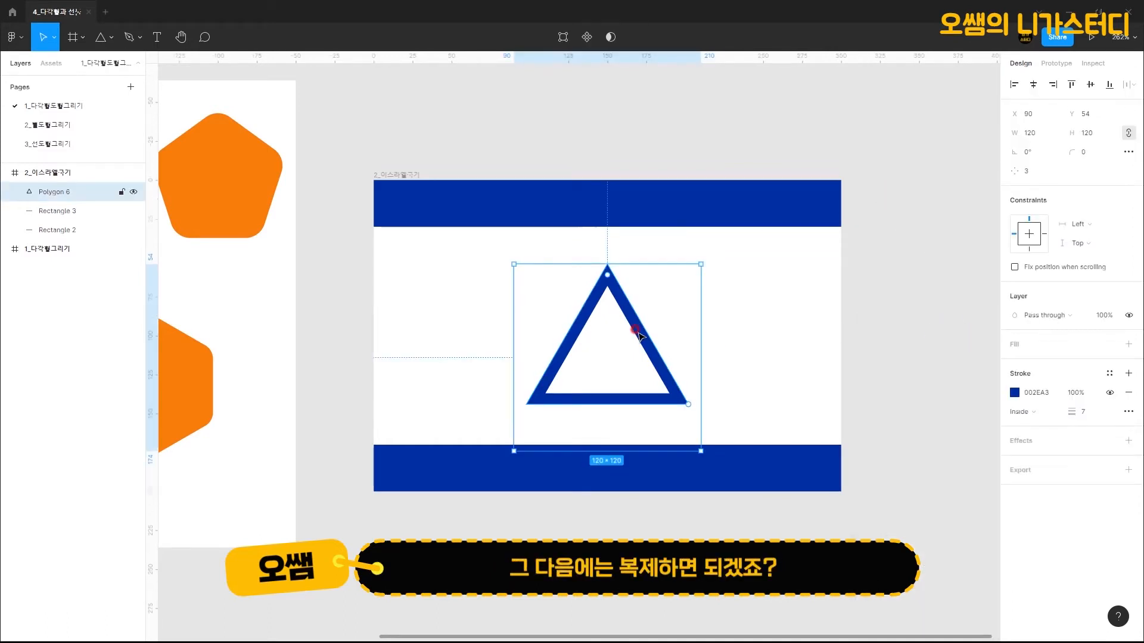
key(ctrl+d)
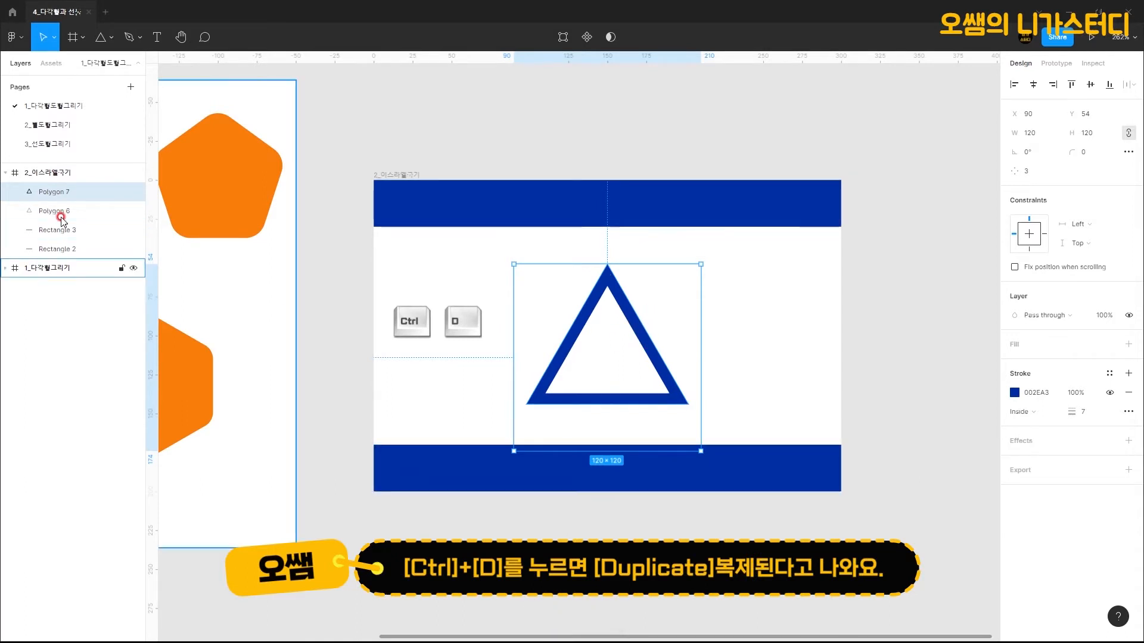
click(46, 197)
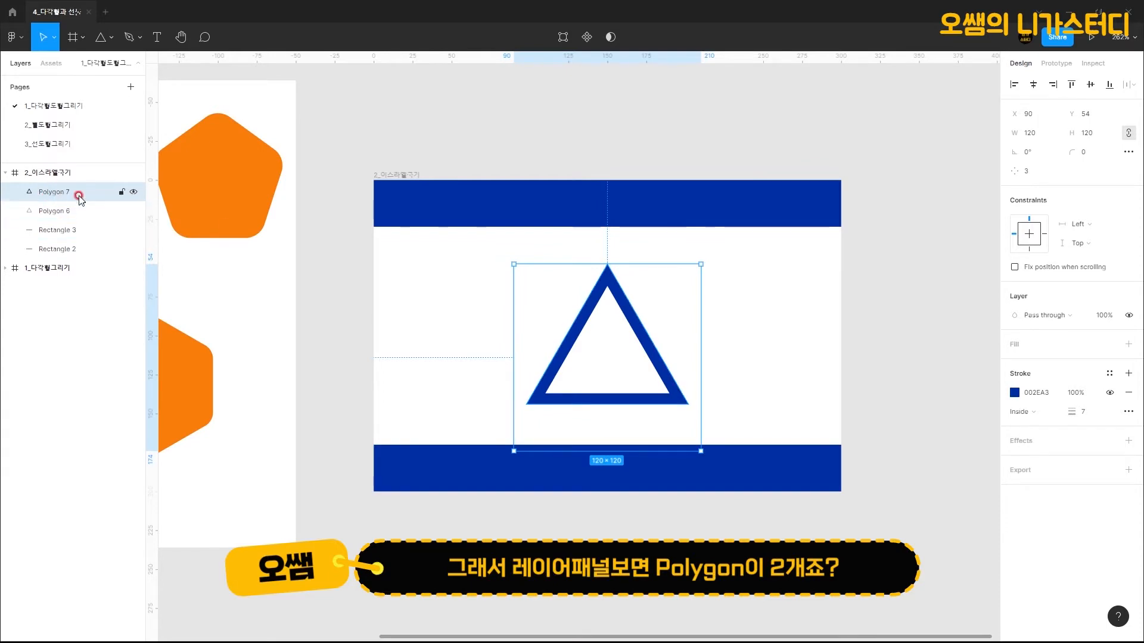
click(1048, 162)
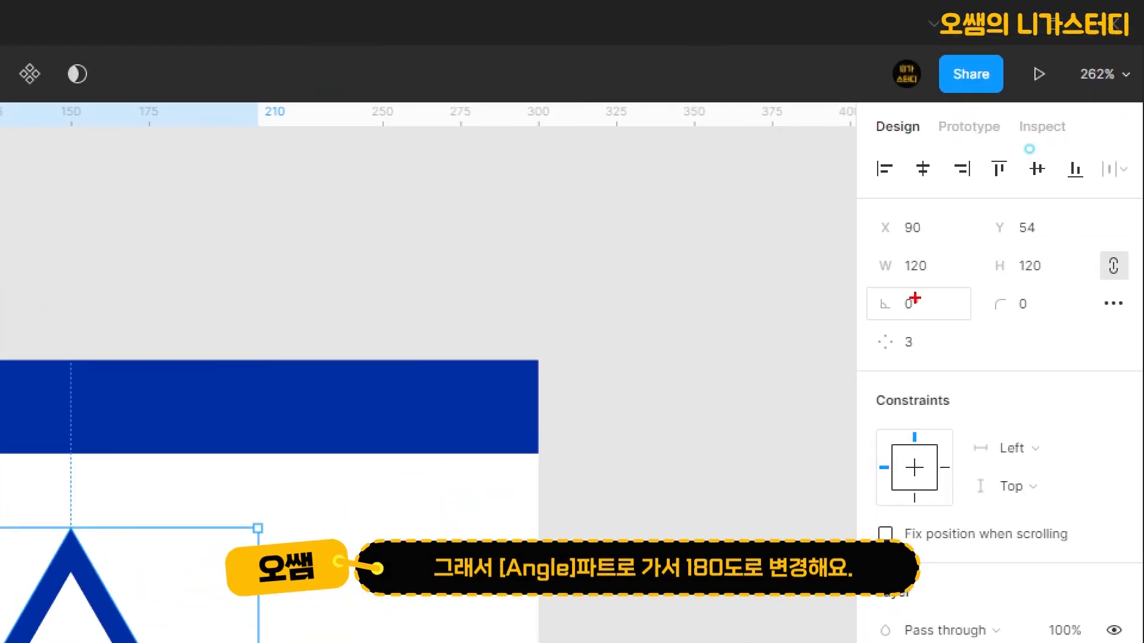
click(916, 305)
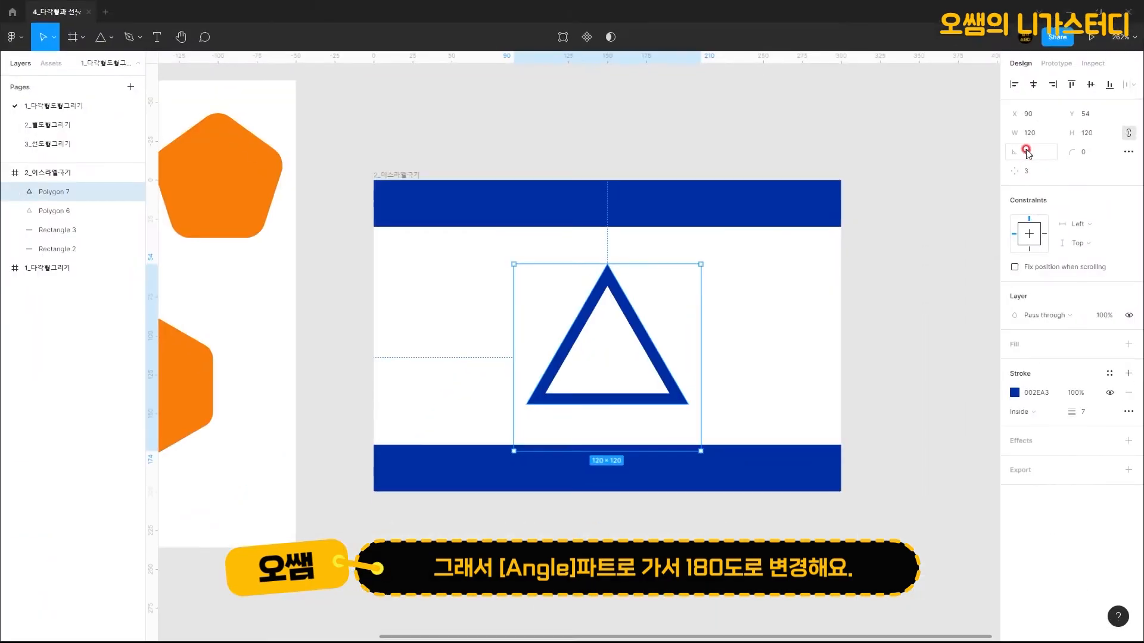
click(1026, 152)
text(180)
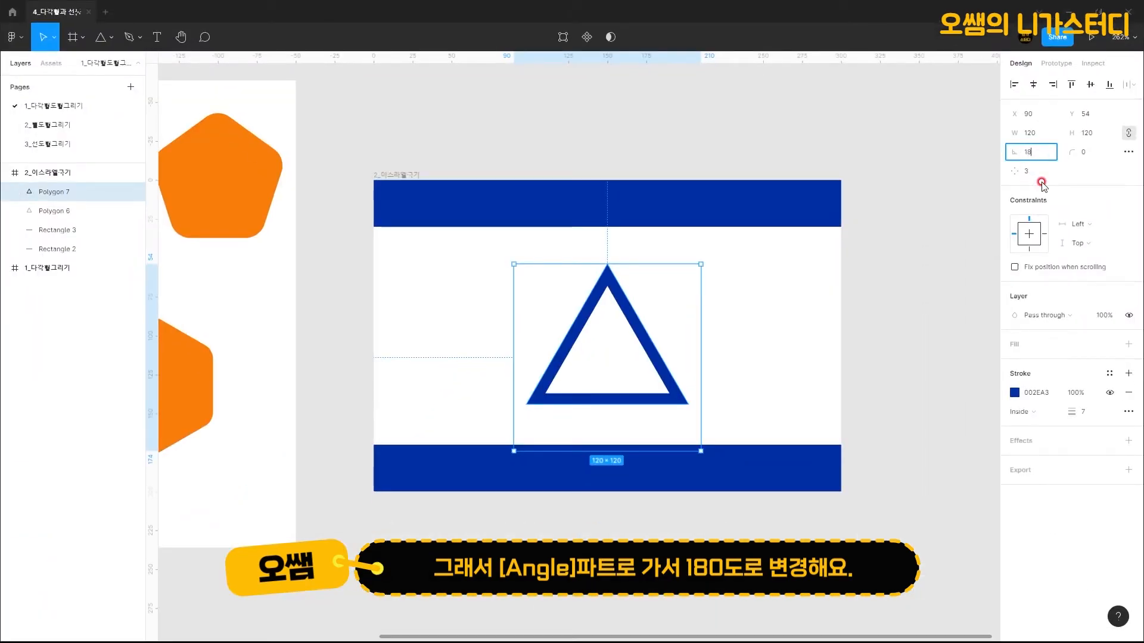
key(Return)
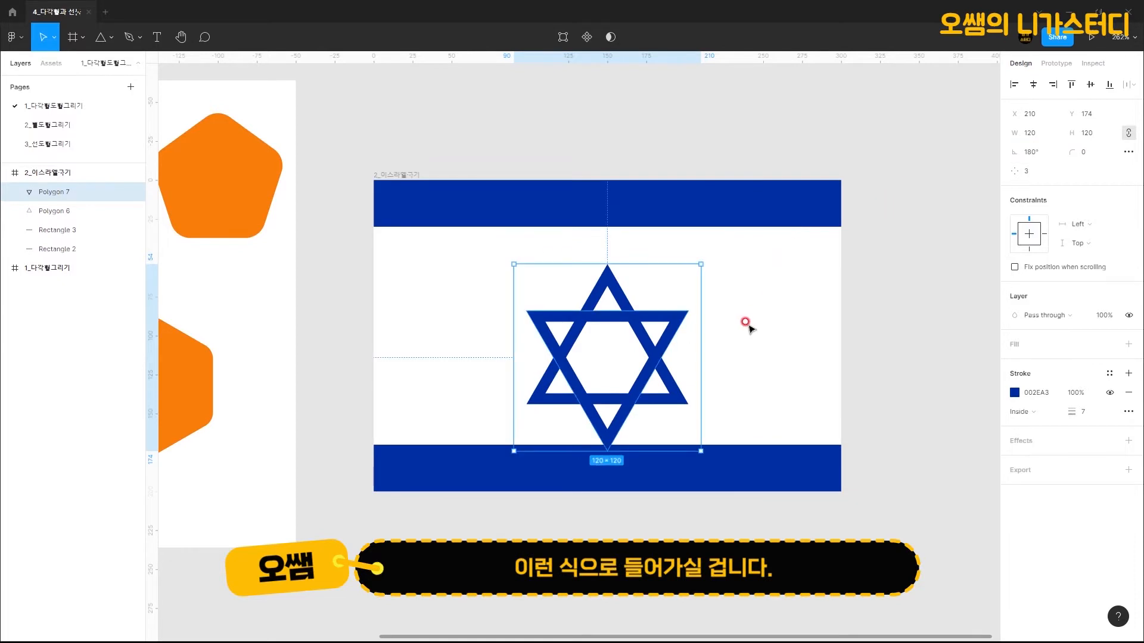
Select both triangles of the six-pointed star and group them
click(748, 324)
click(671, 325)
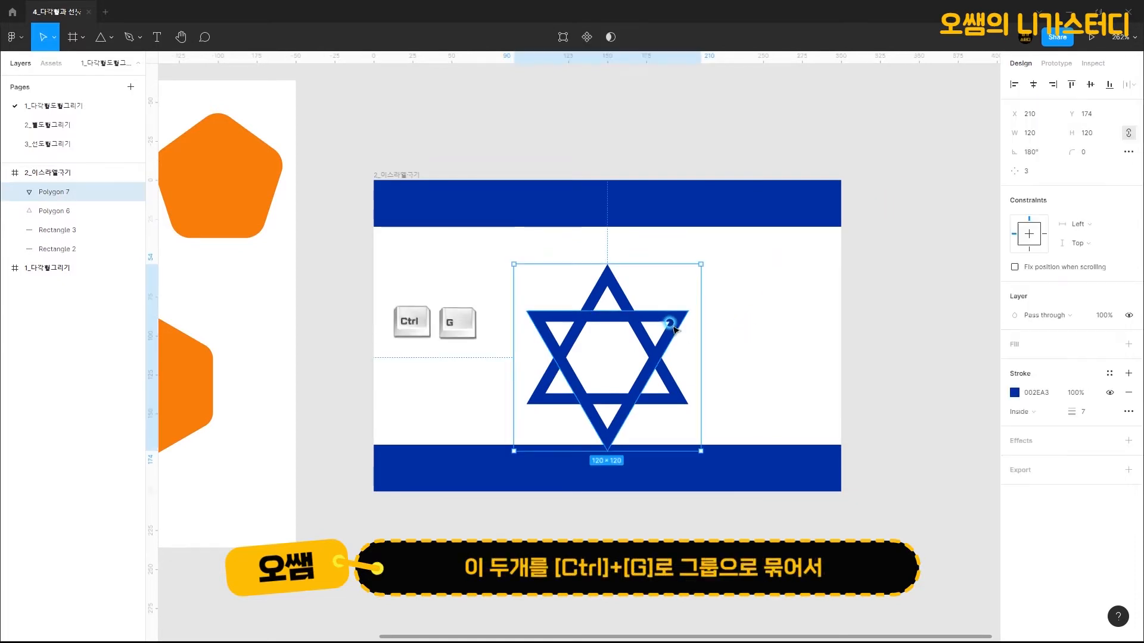
shift+click(606, 286)
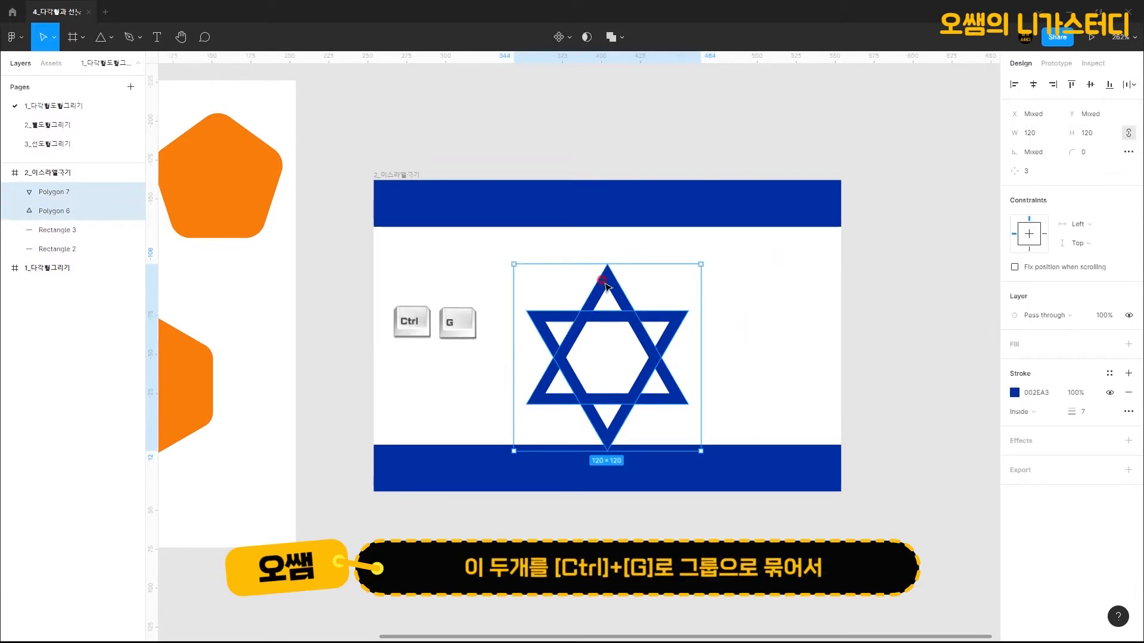
key(ctrl+g)
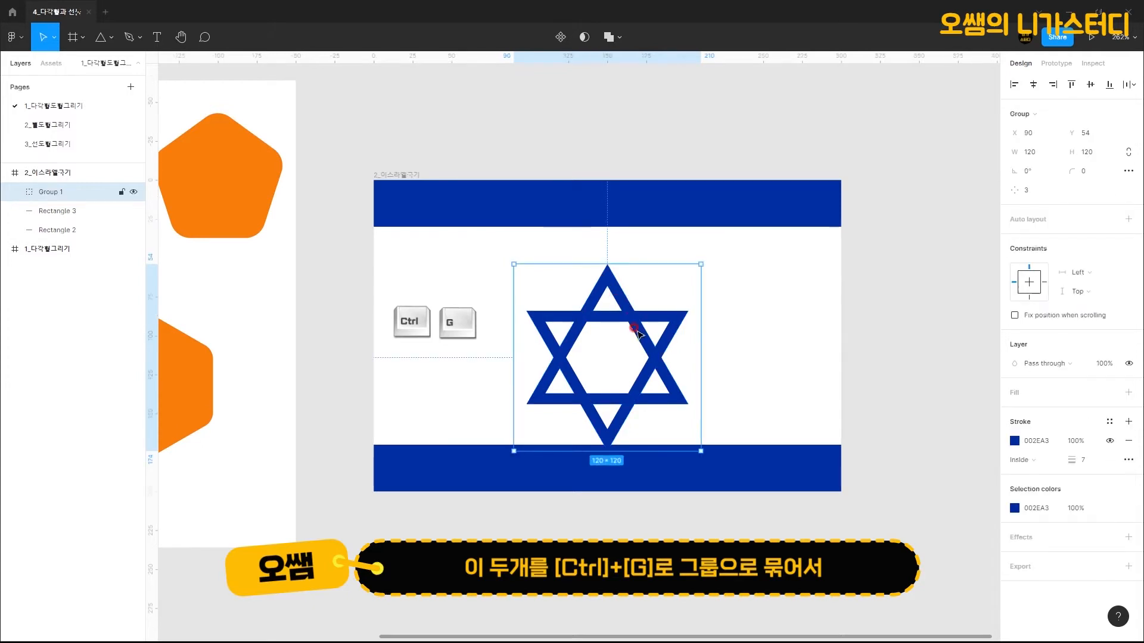
mouse_move(634, 319)
mouse_down()
mouse_move(635, 285)
mouse_move(633, 324)
mouse_up()
click(903, 306)
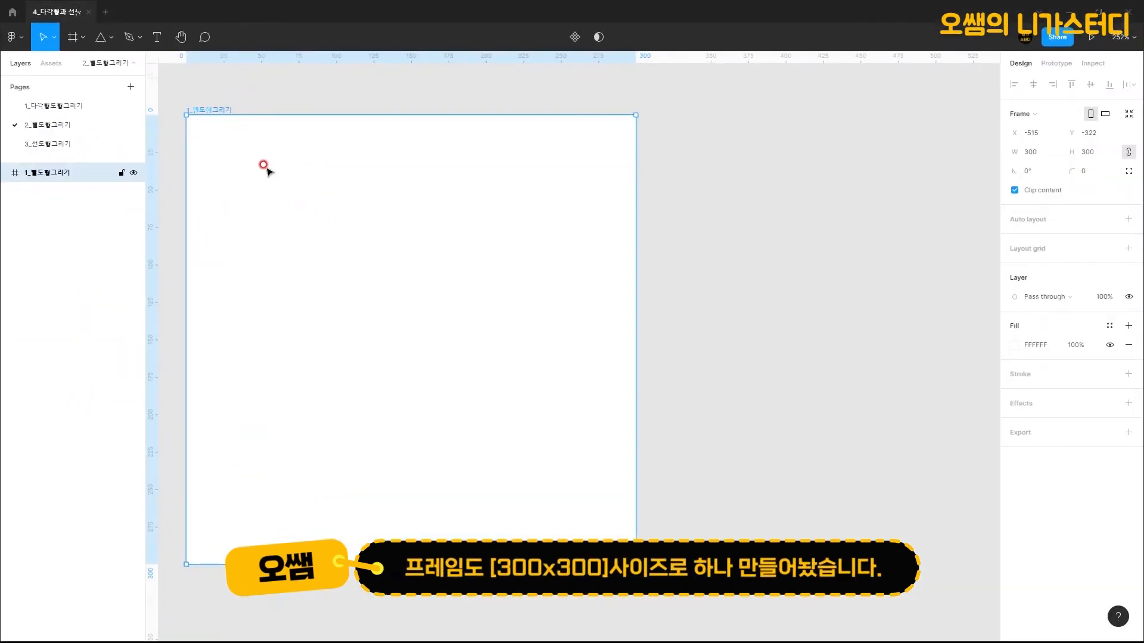
Draw a star about 80 × 80 in the 1_별도형그리기 frame at X 34, Y 25
click(111, 47)
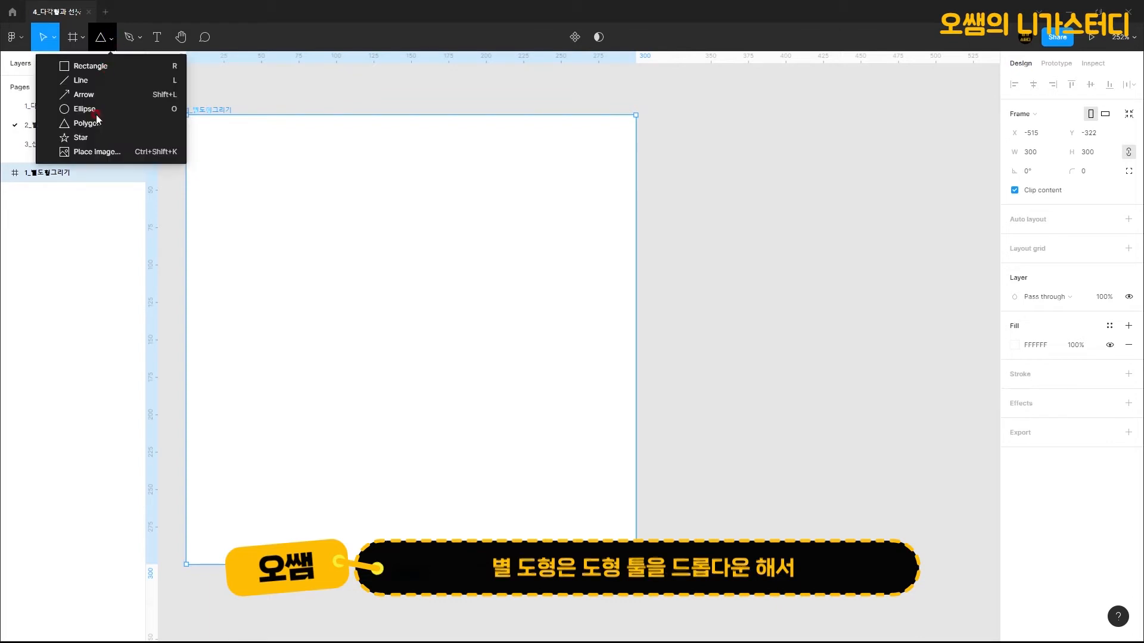
click(87, 138)
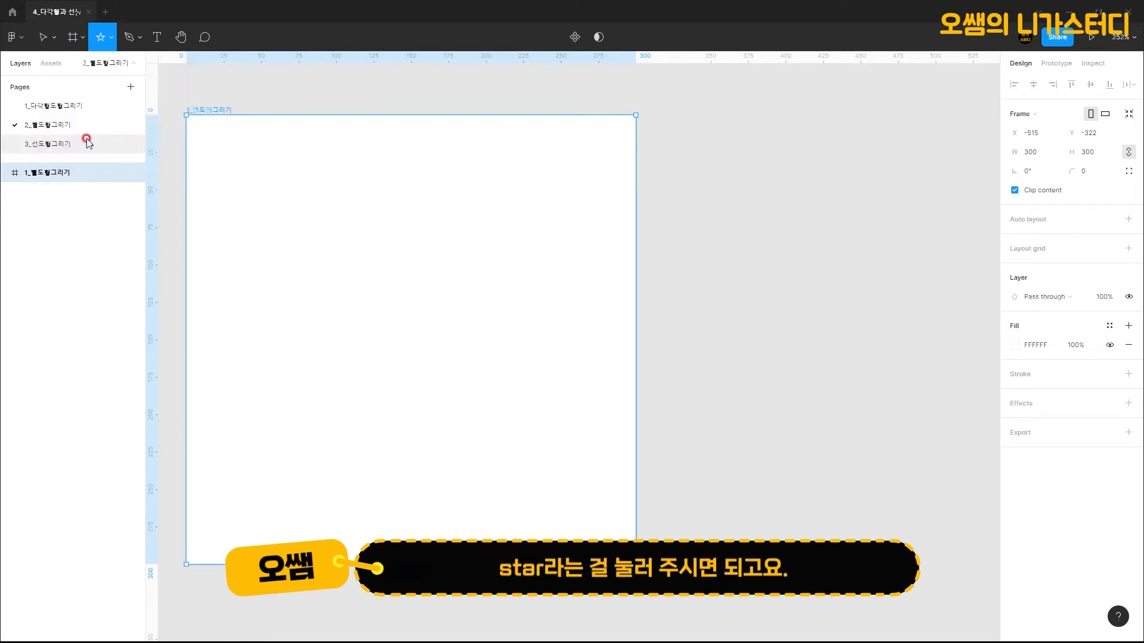
drag(237, 152, 349, 272)
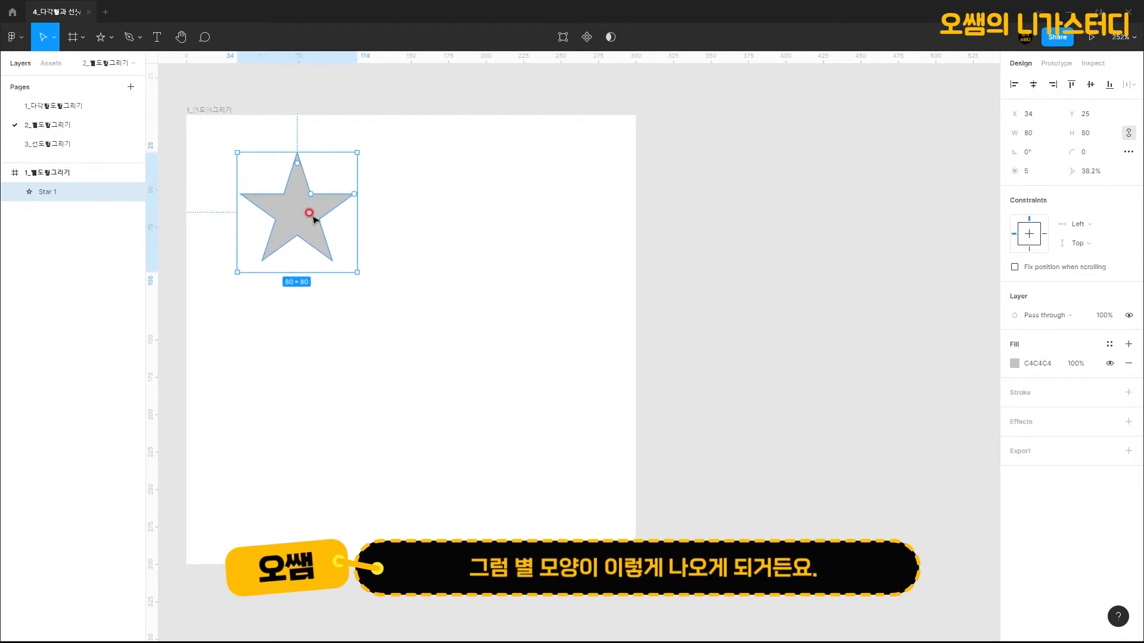
Move the star to X 23, Y 25 and change its fill to blue 002EA3
drag(307, 217, 290, 217)
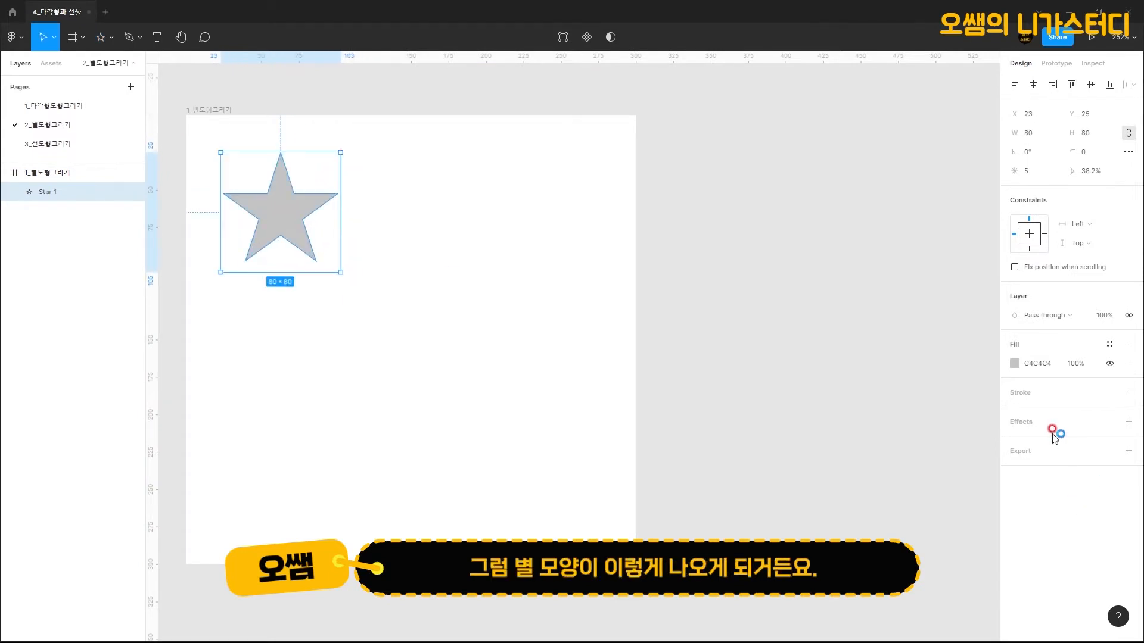
click(1015, 363)
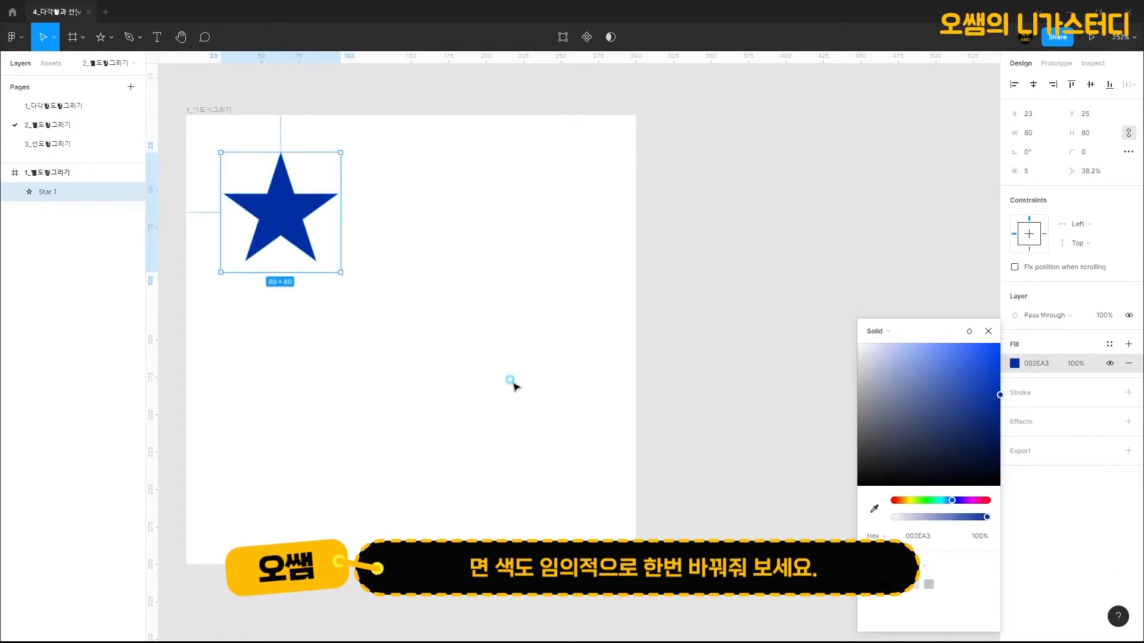
click(513, 385)
Duplicate the blue star twice along the same row, with the copies at X 114 and X 205
click(283, 225)
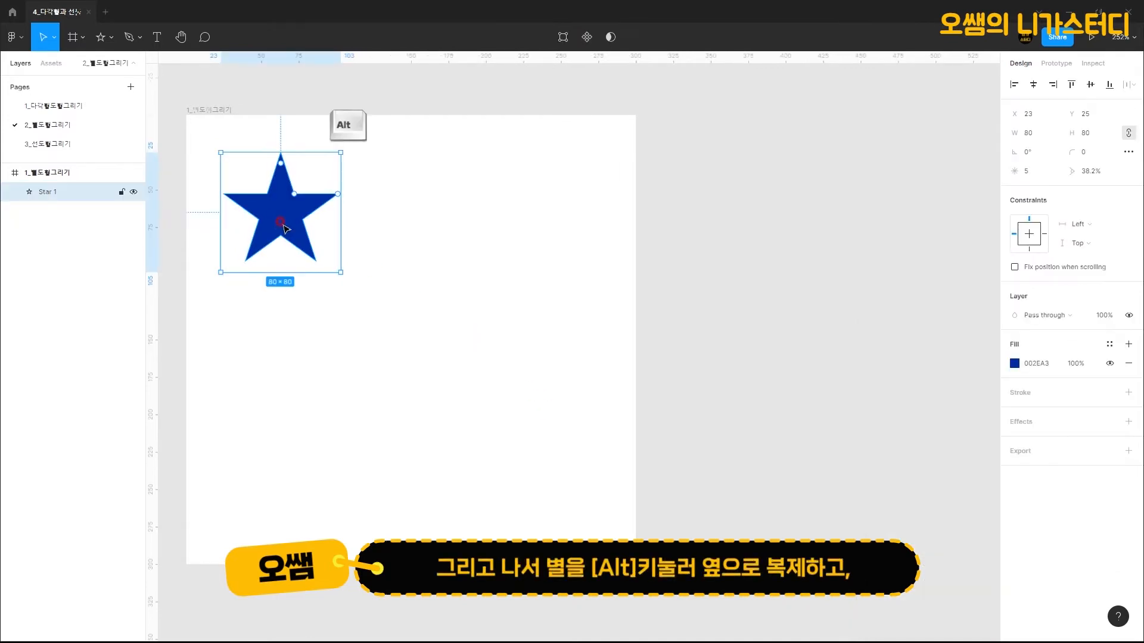
drag(284, 221, 421, 222)
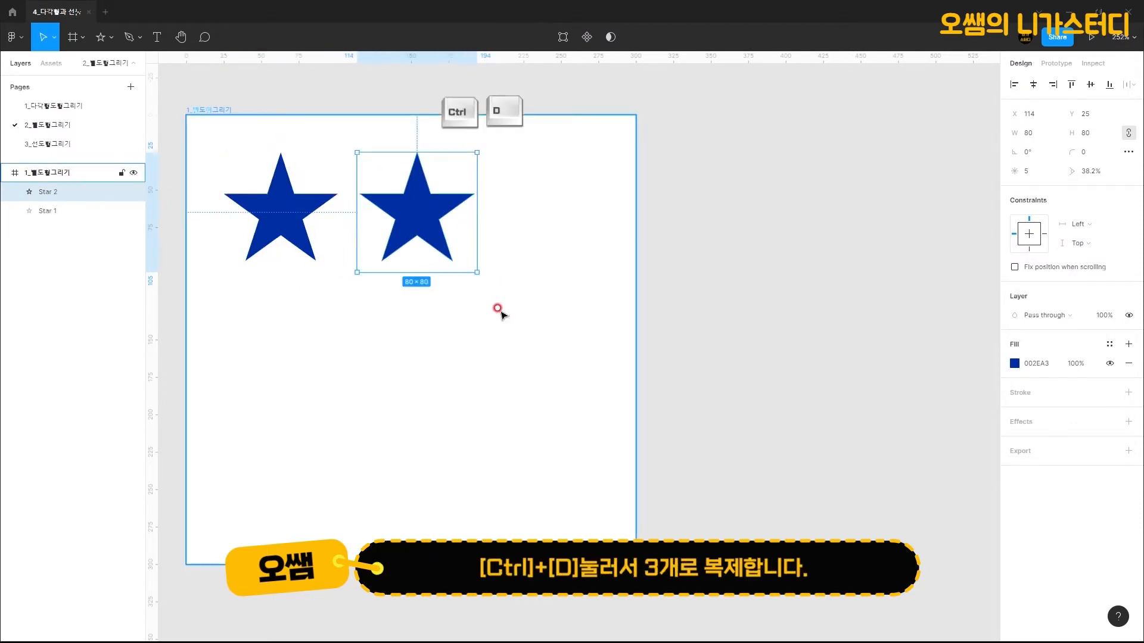
key(ctrl+d)
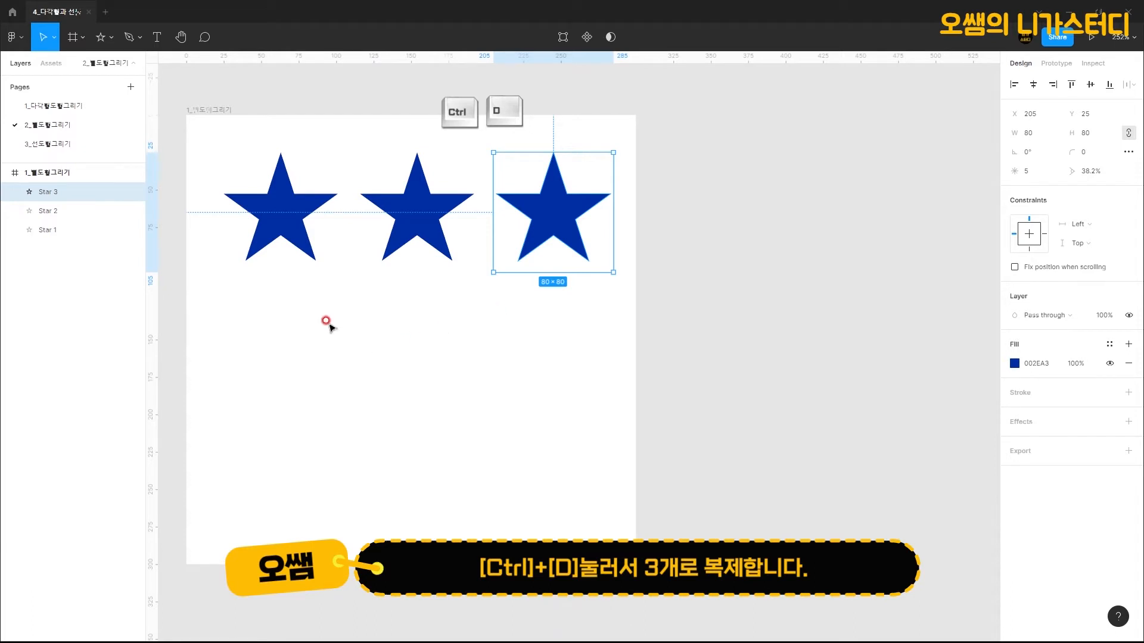
Round the first blue star's corners to radius 5 and sharpen the second one to a ratio of about 18%
click(285, 222)
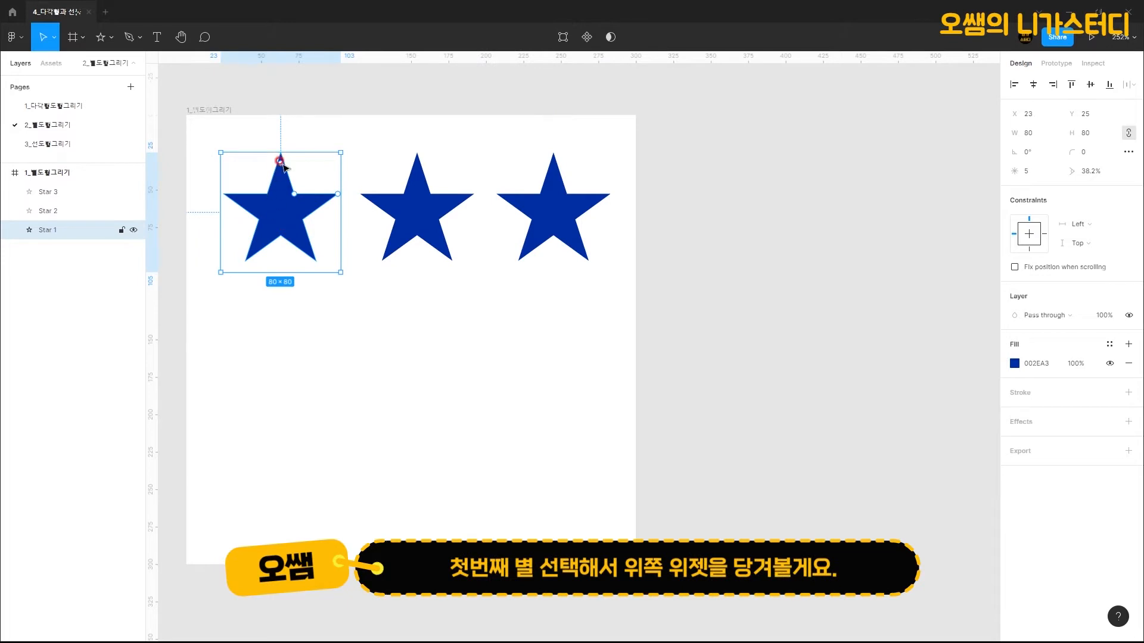
drag(283, 165, 285, 178)
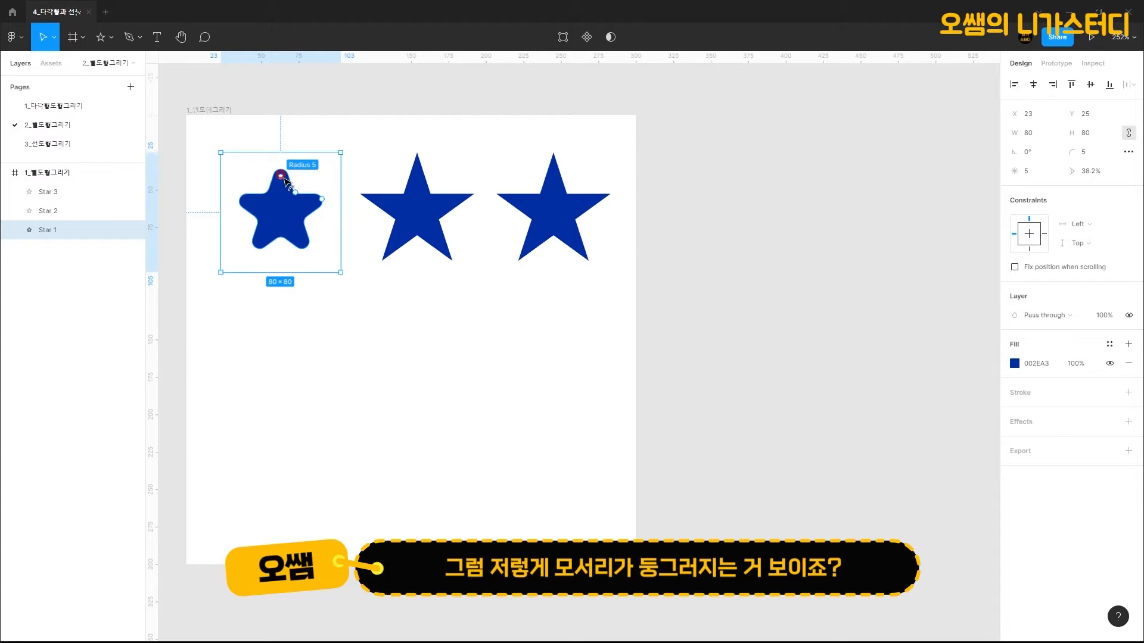
click(435, 210)
mouse_move(431, 206)
mouse_down()
mouse_move(423, 212)
mouse_move(452, 187)
mouse_move(429, 212)
mouse_up()
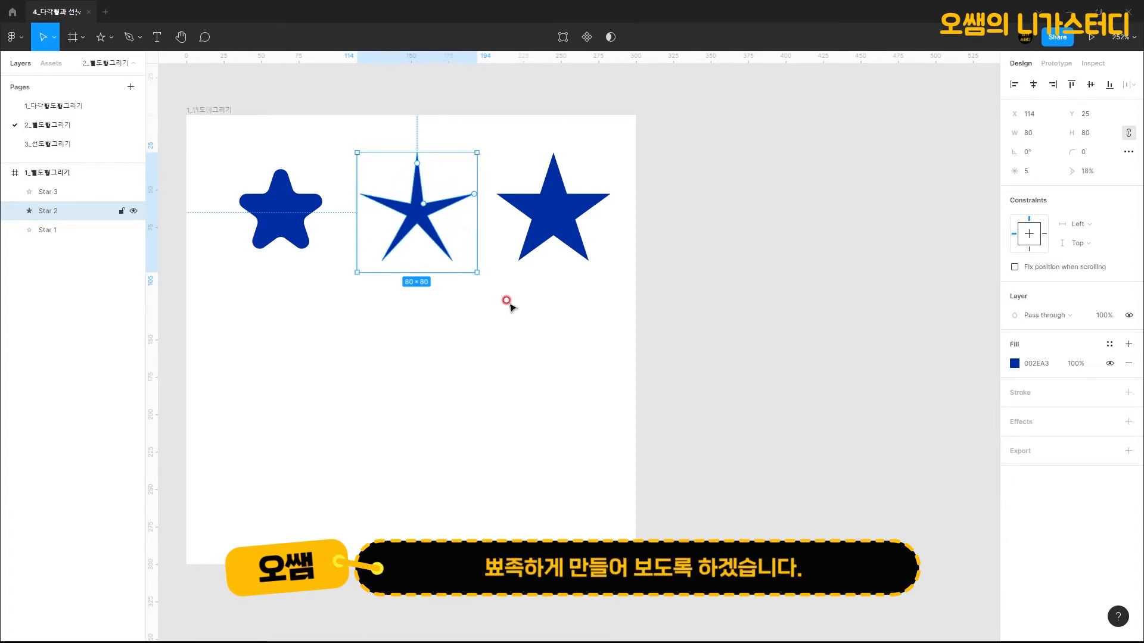
Increase the third blue star's point count to 10
click(558, 211)
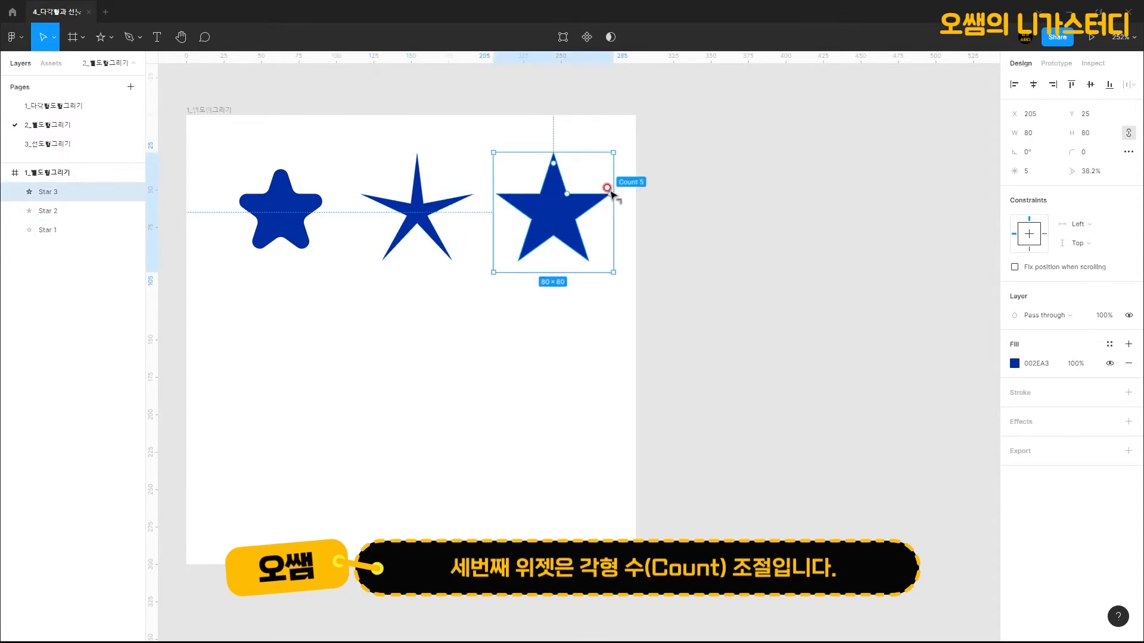
drag(607, 189, 592, 163)
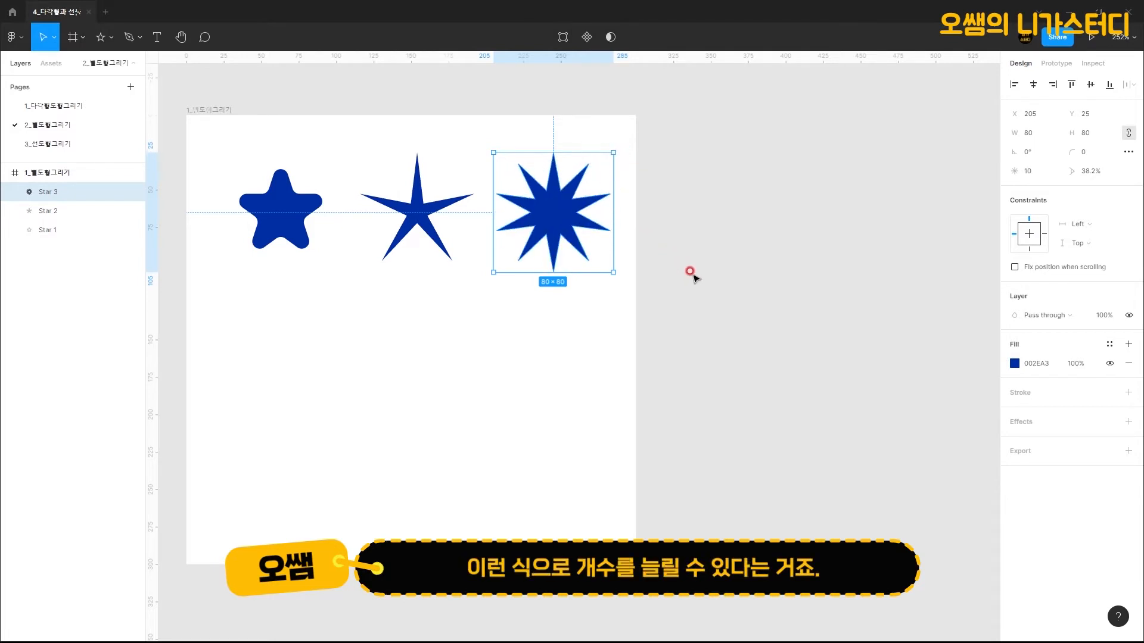
click(690, 274)
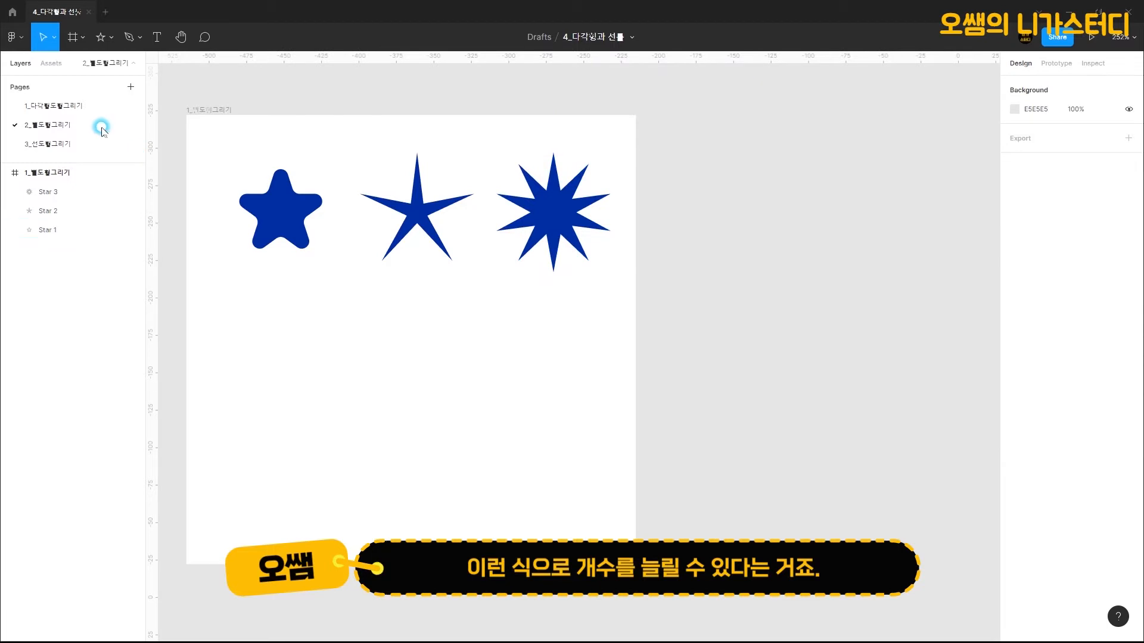
Draw a star about 78 × 78 at X 20, Y 182 below the blue row and fill it with orange F97D0B
click(101, 37)
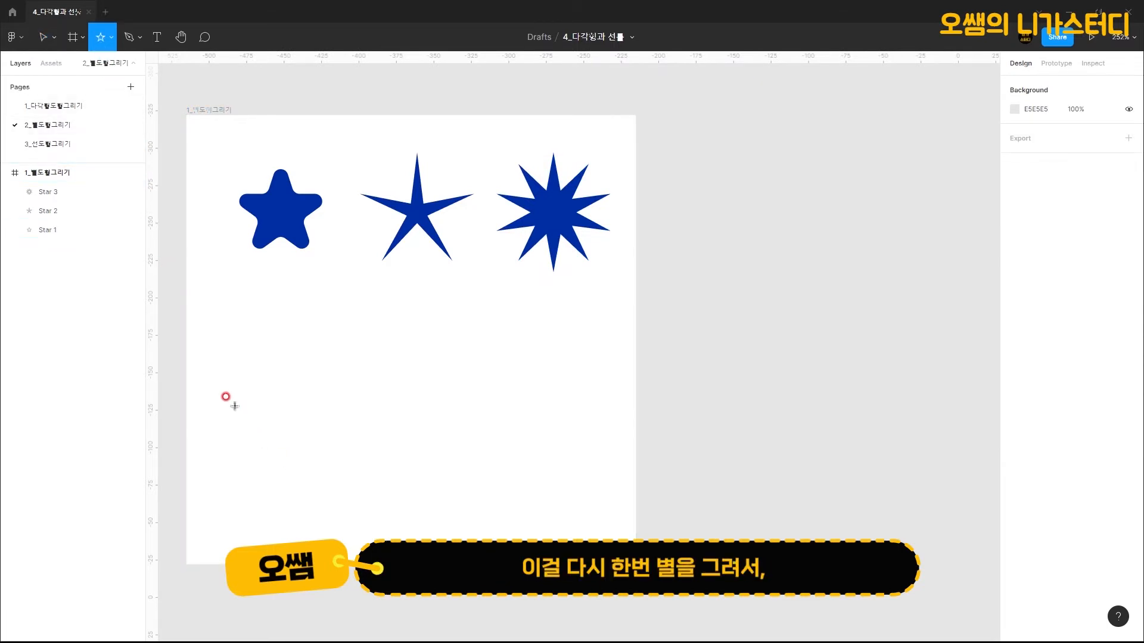
mouse_move(281, 465)
mouse_down()
mouse_move(347, 511)
mouse_move(311, 494)
mouse_move(282, 451)
mouse_up()
click(1015, 363)
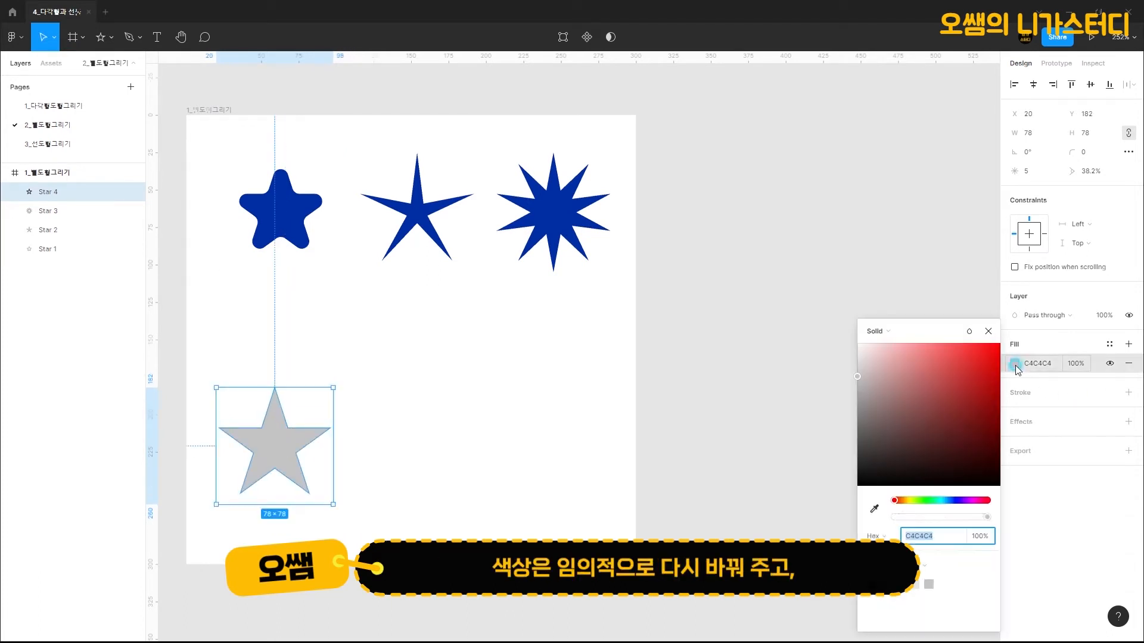
click(886, 585)
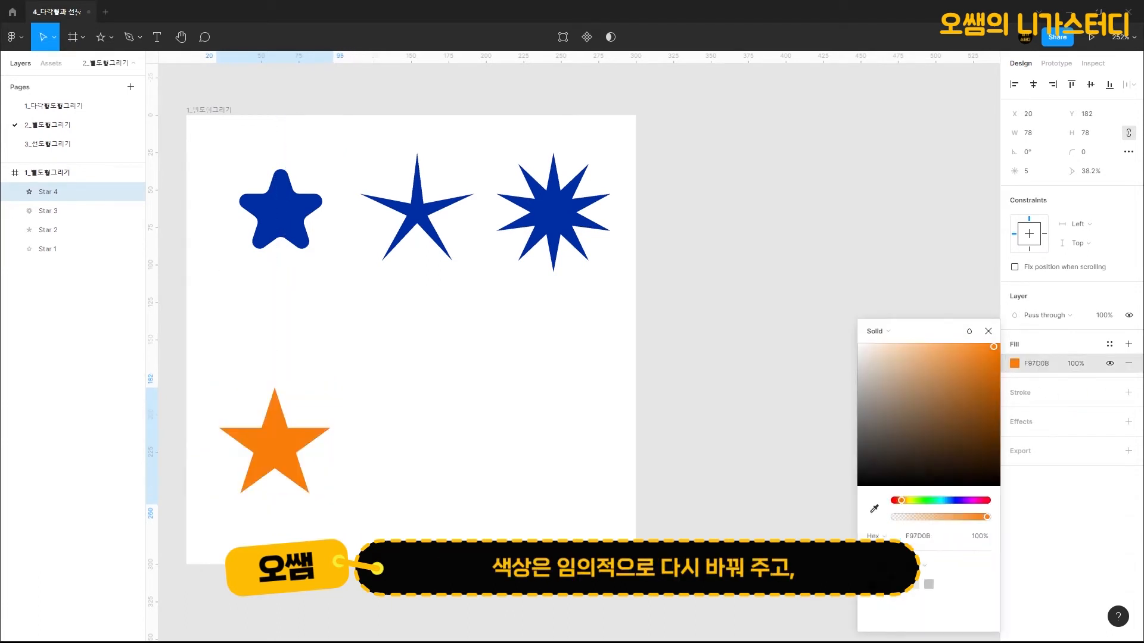
click(380, 423)
Duplicate the orange star twice along its row, with the copies at X 115 and X 210
click(280, 446)
drag(280, 448, 421, 447)
key(ctrl+d)
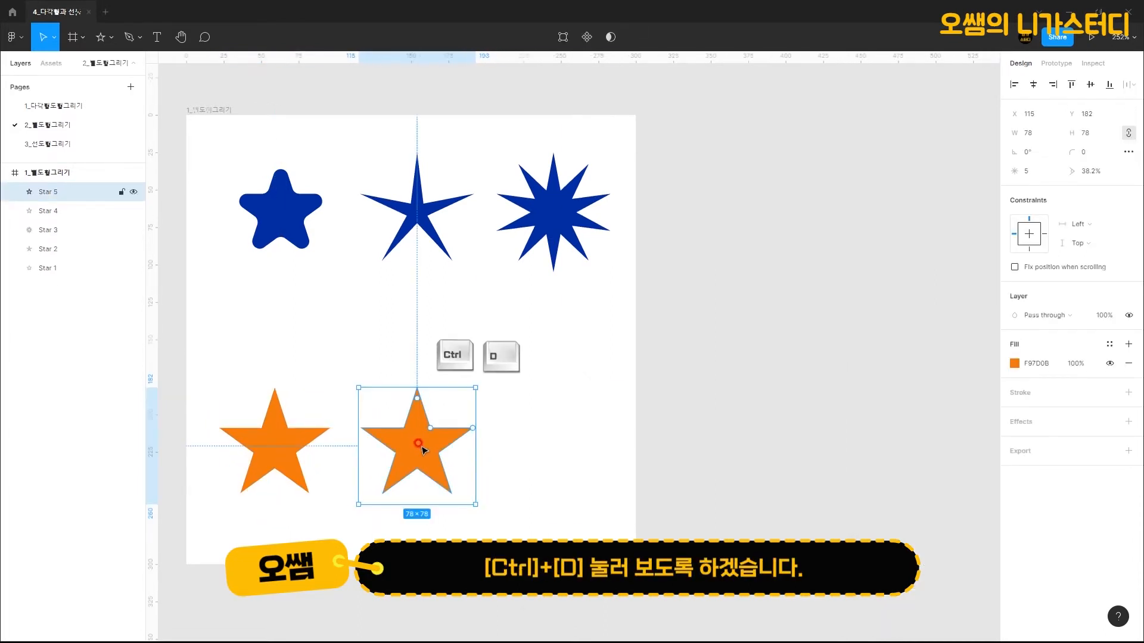
key(ctrl+d)
click(679, 368)
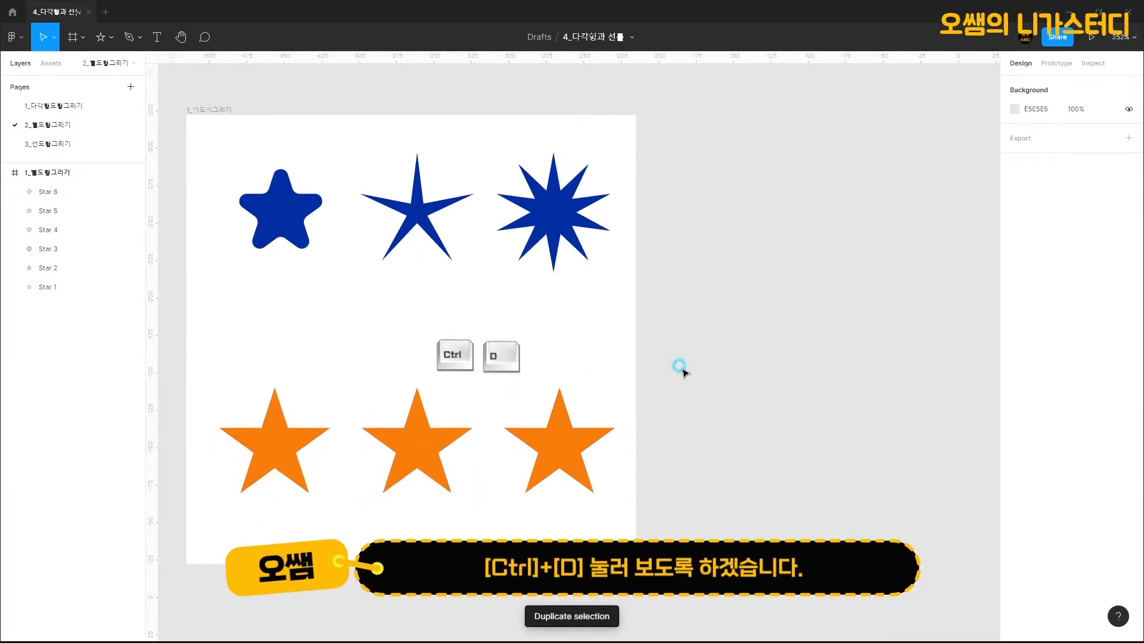
Set the first orange star's corner radius to 5
click(292, 449)
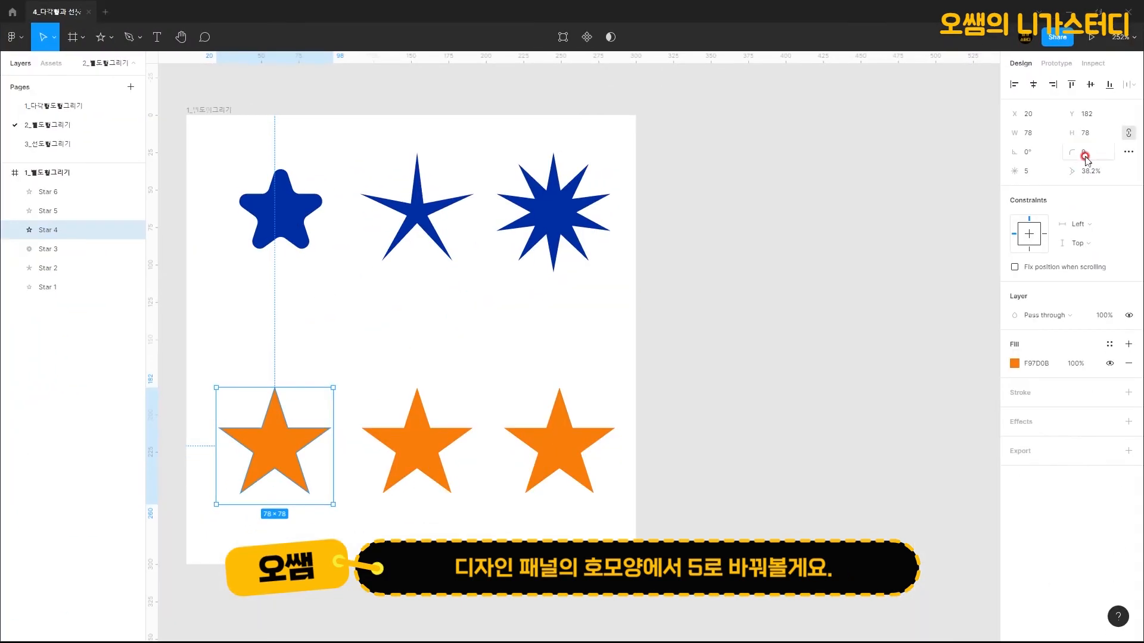
click(1028, 310)
text(5)
key(Return)
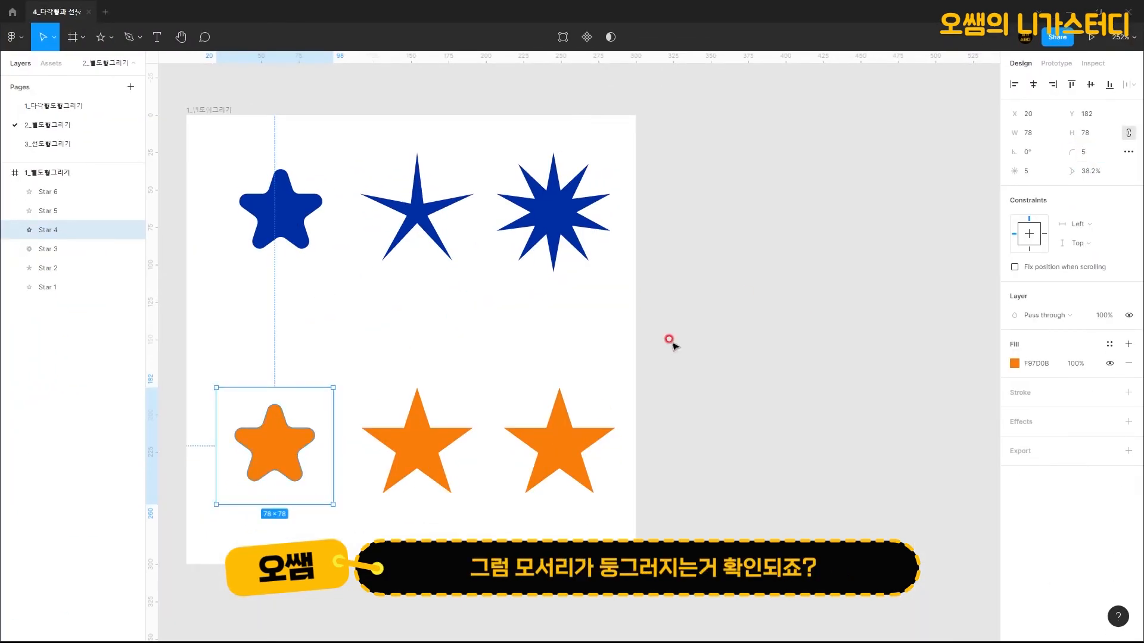
Try a ratio of 50% on the middle orange star, and set it to 10%
click(422, 446)
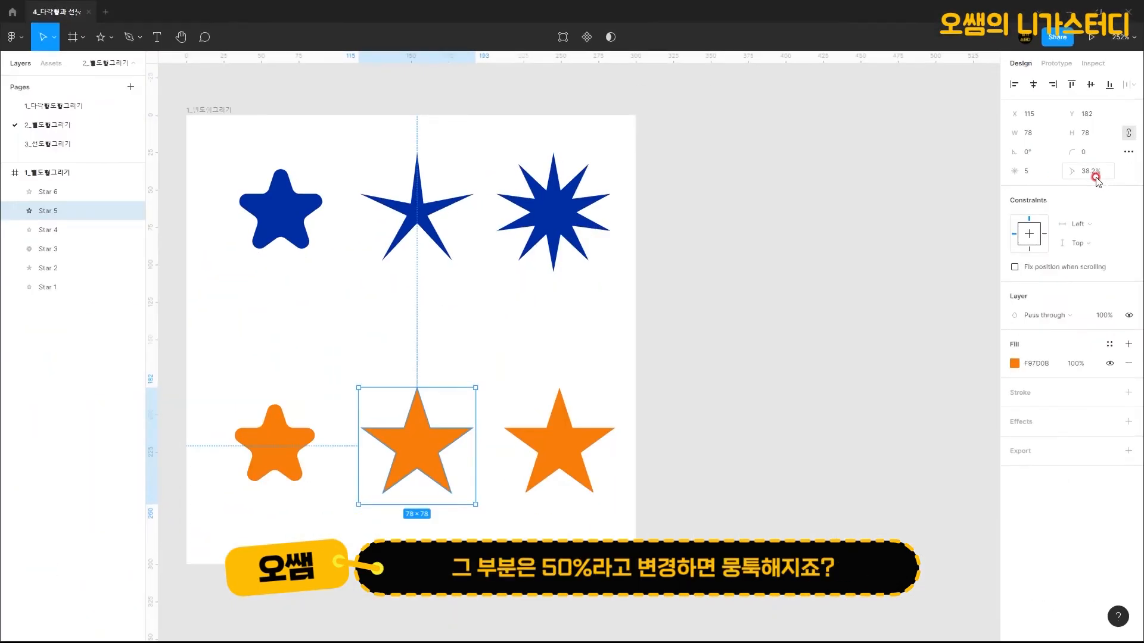
click(940, 315)
key(Return)
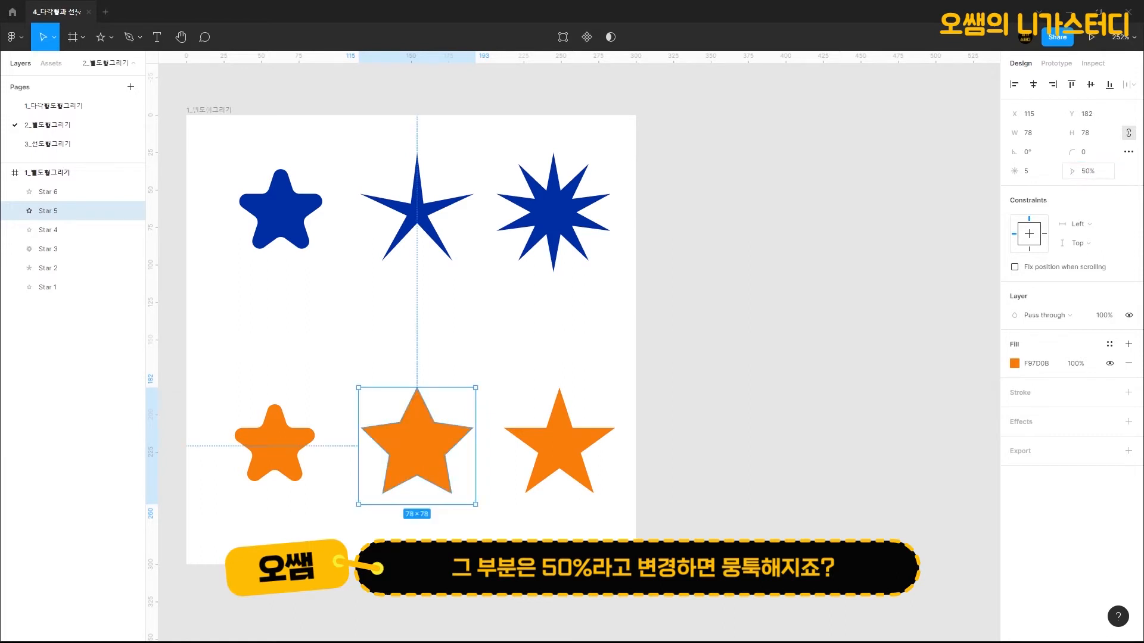
click(1087, 172)
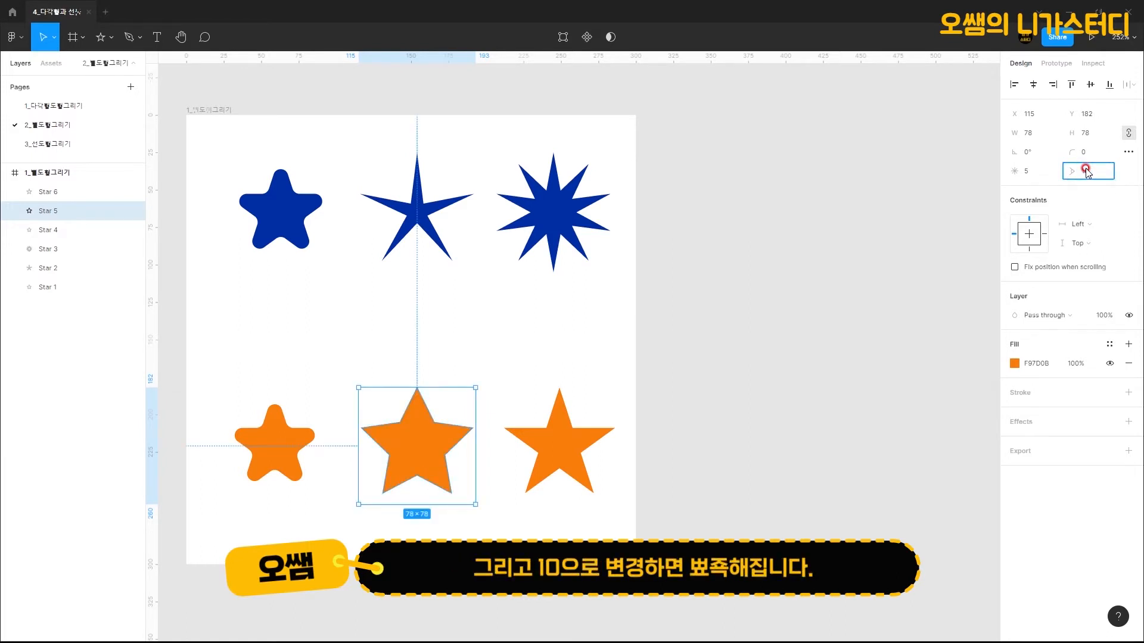
text(10)
key(Return)
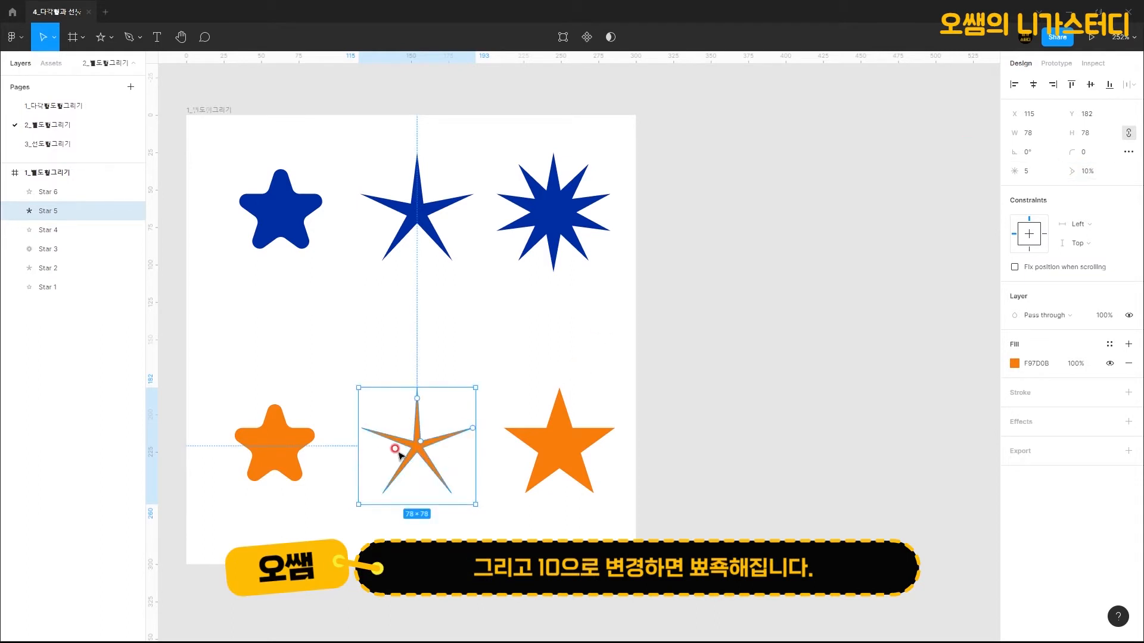
Set the third orange star's point count to 10
click(576, 458)
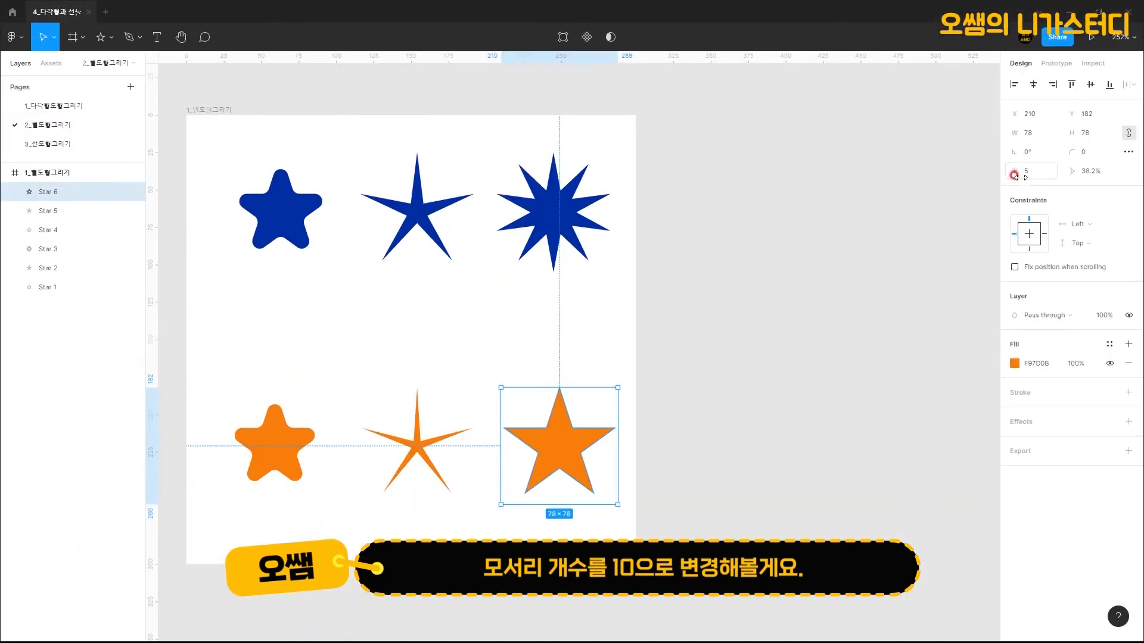
click(908, 316)
click(1025, 174)
text(10)
key(Return)
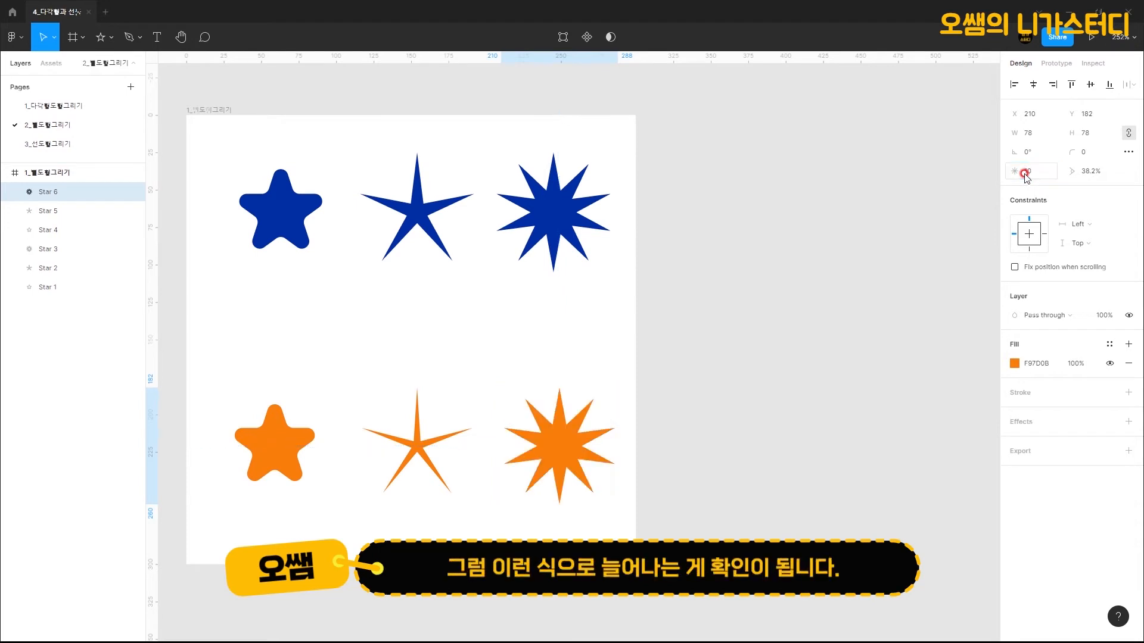
click(724, 324)
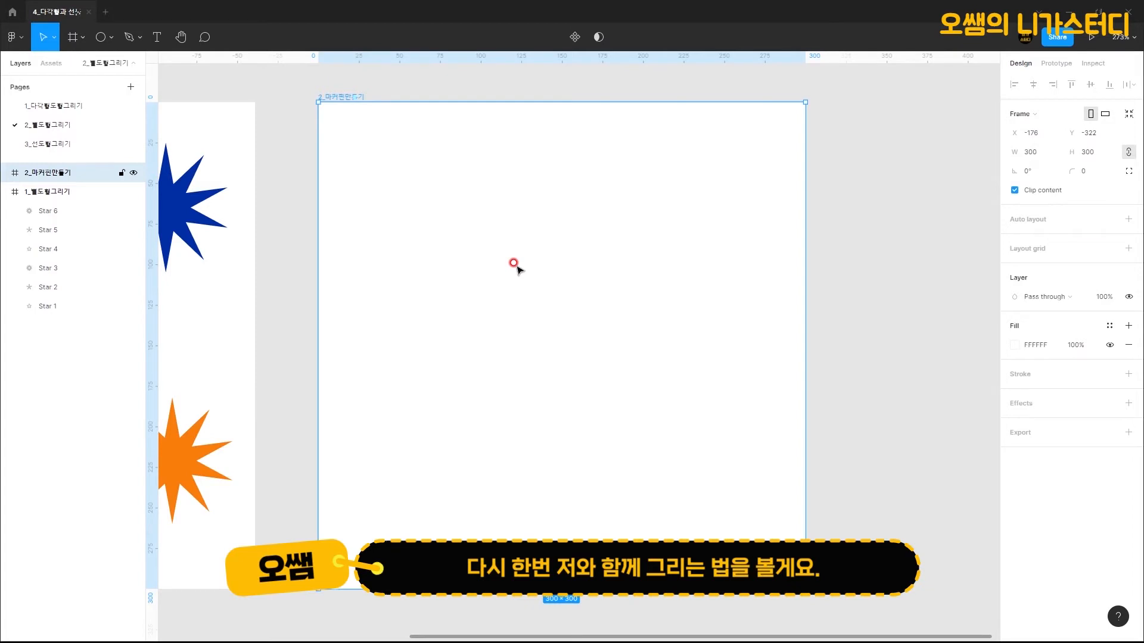
Draw an ellipse in the 2_마커핀만들기 frame and resize it to a 120 × 120 circle
click(101, 36)
drag(473, 229, 659, 379)
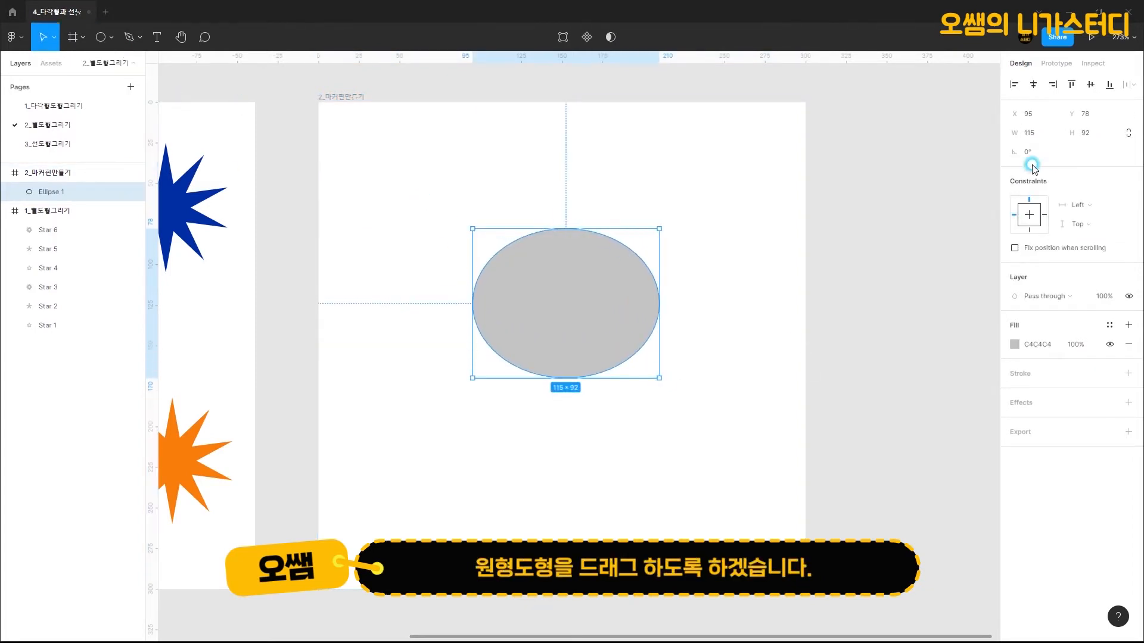
click(1031, 133)
click(1032, 135)
text(120)
key(Tab)
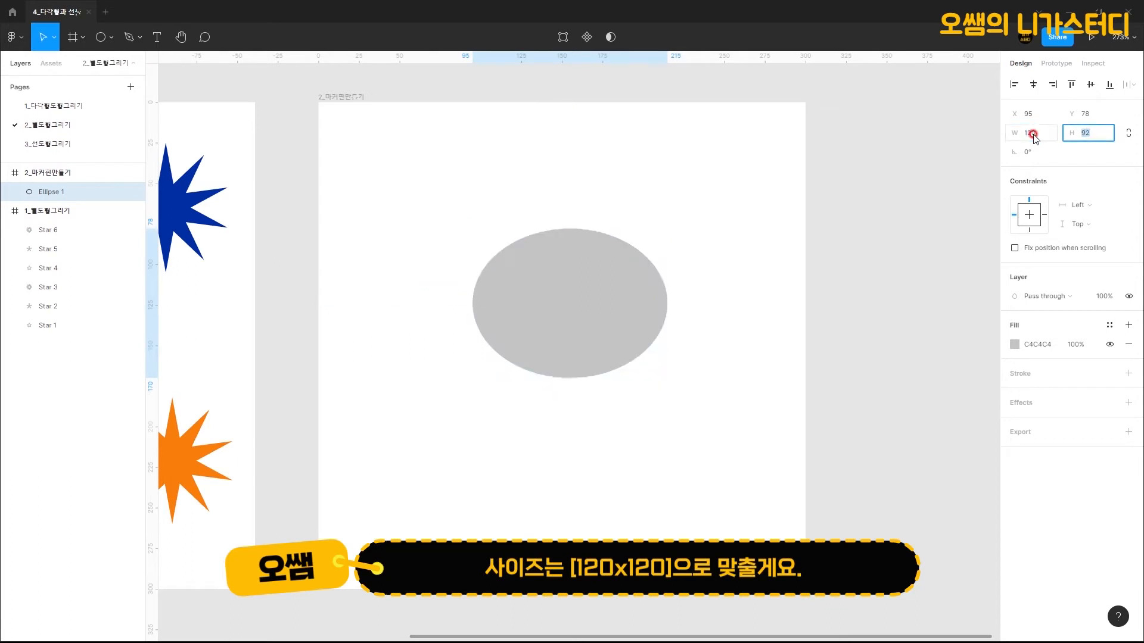
key(Return)
Move the circle to X 90, Y 36 in the frame's upper center and fill it with blue 002EA3
drag(593, 321, 588, 268)
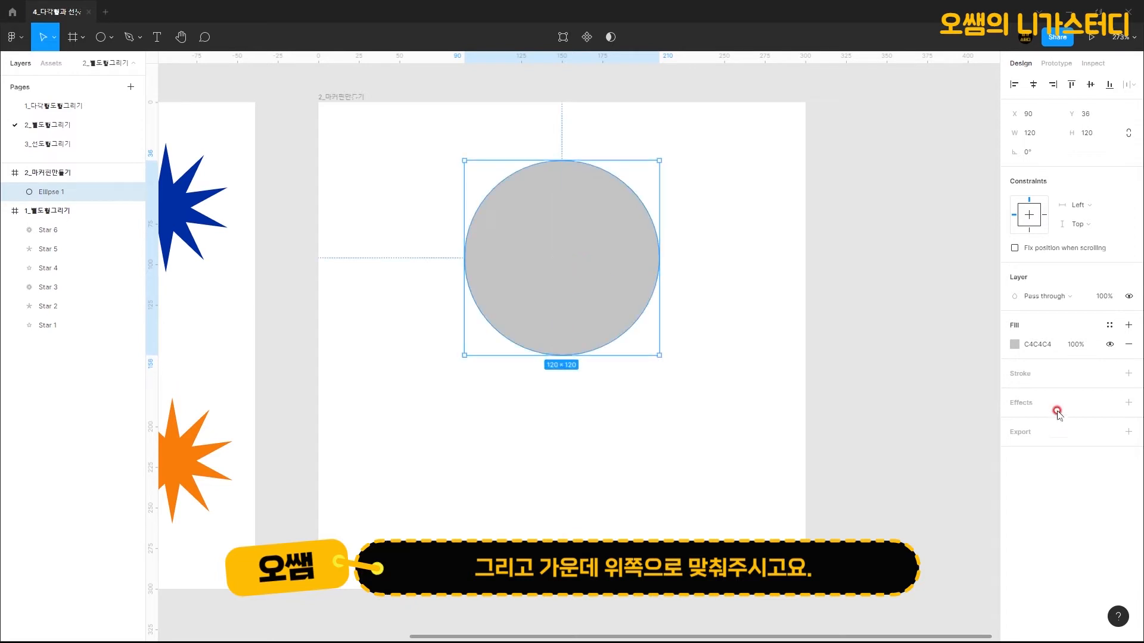
click(1014, 345)
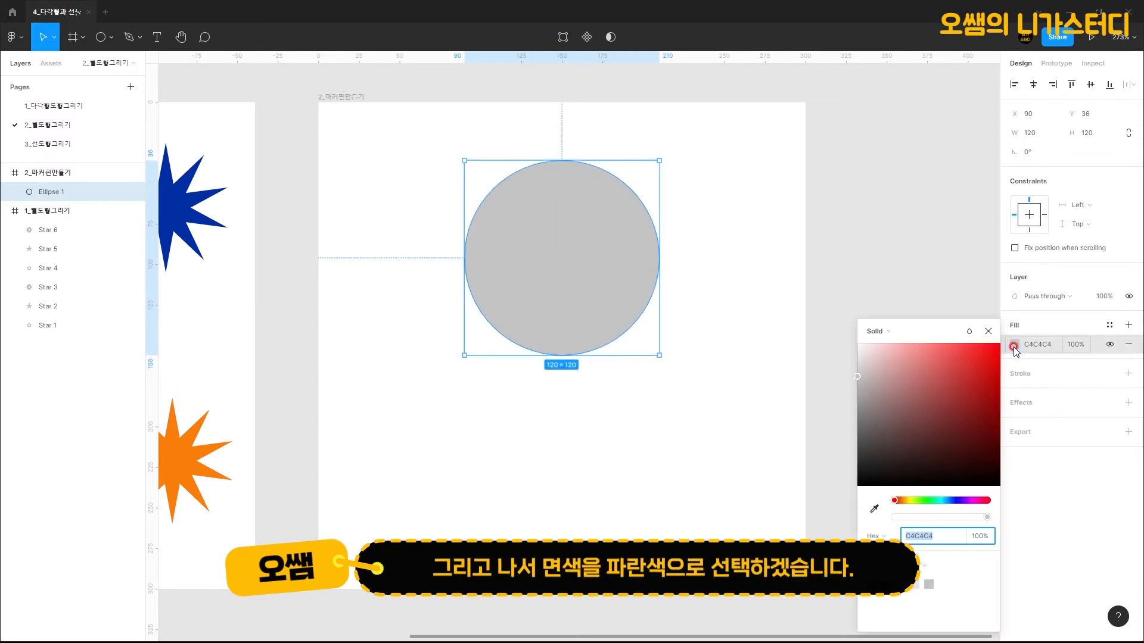
click(886, 584)
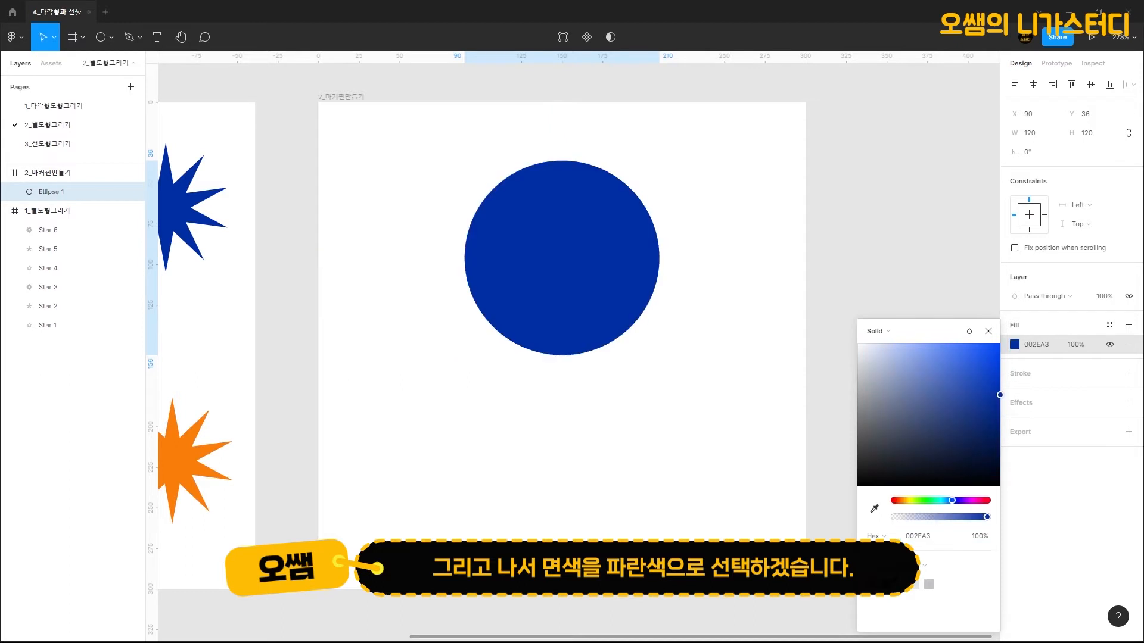
click(828, 259)
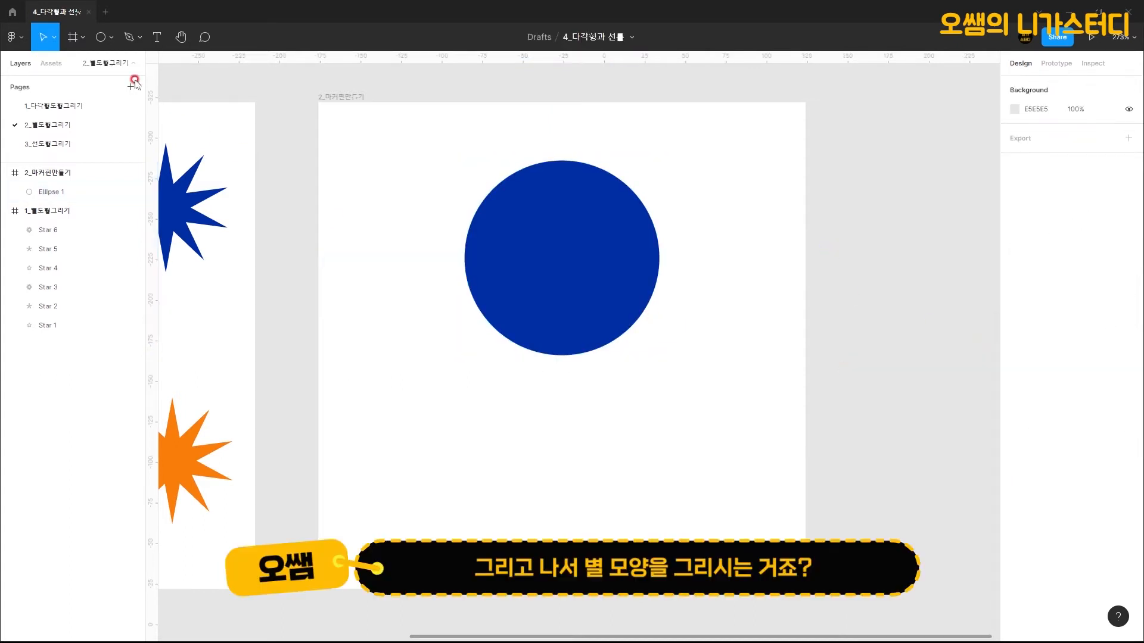
Draw a star about 76 × 76 and center it on the blue circle at X 112, Y 58
click(111, 39)
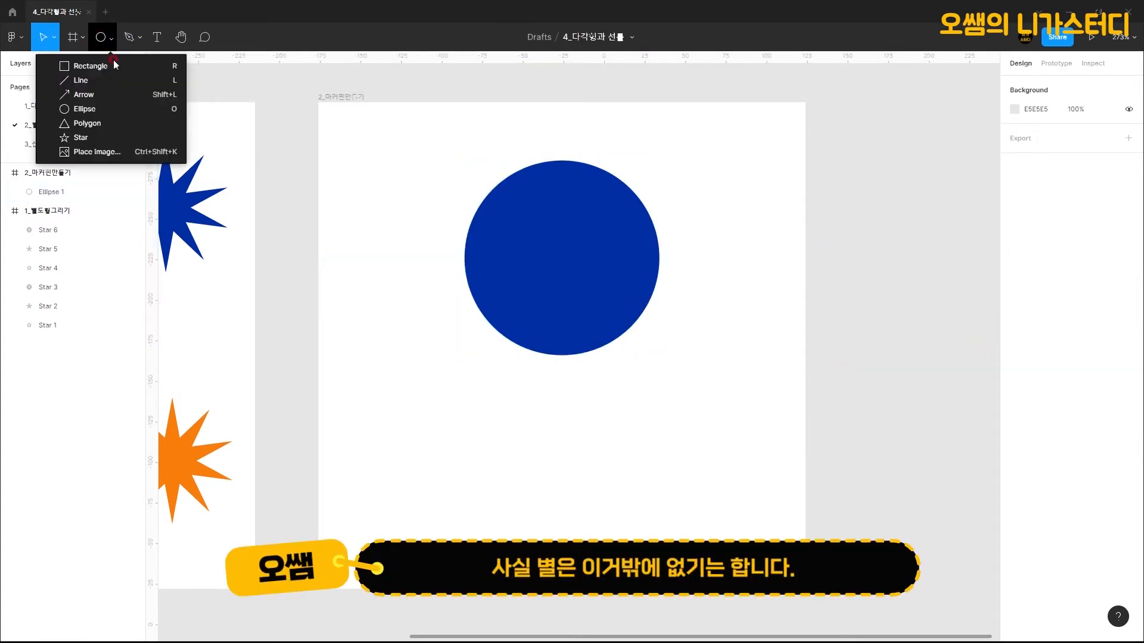
click(101, 139)
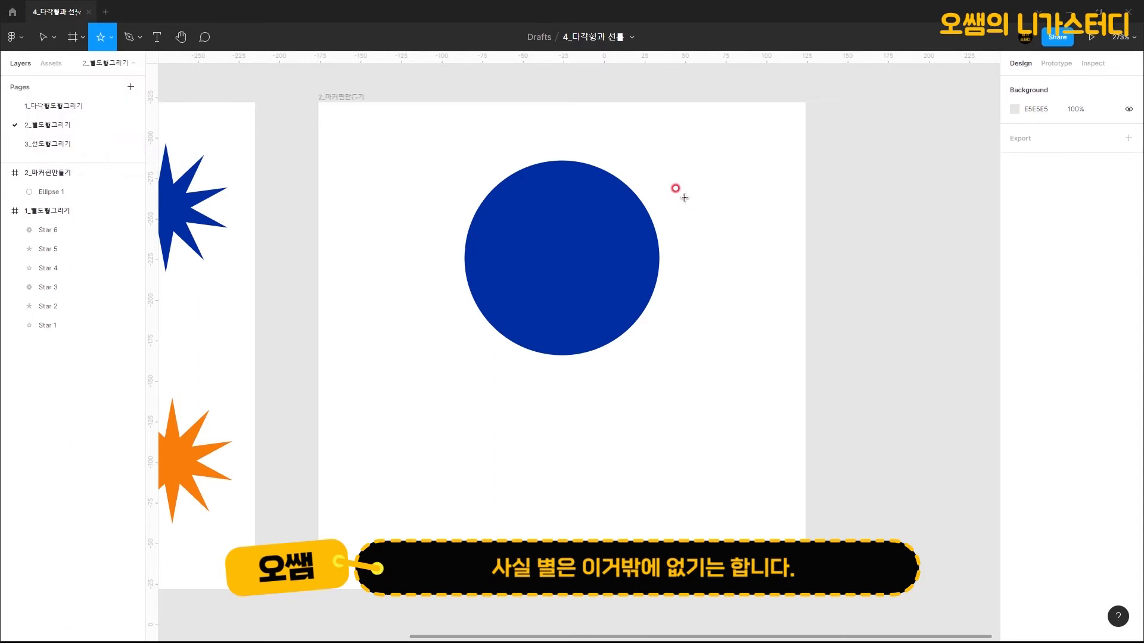
drag(561, 207, 685, 334)
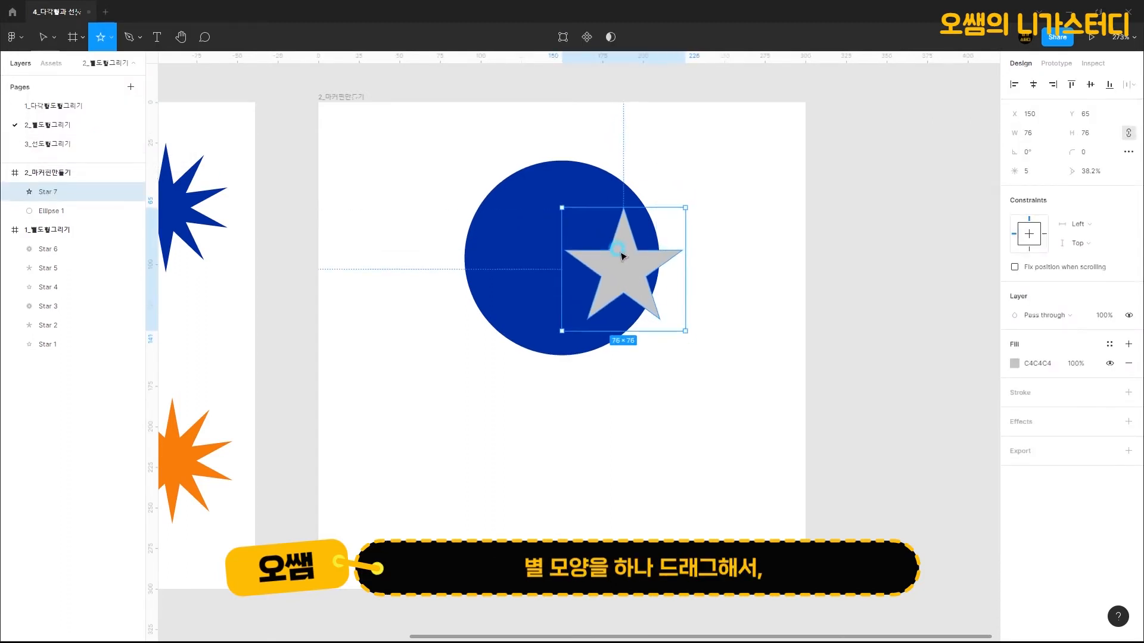
drag(631, 269, 566, 258)
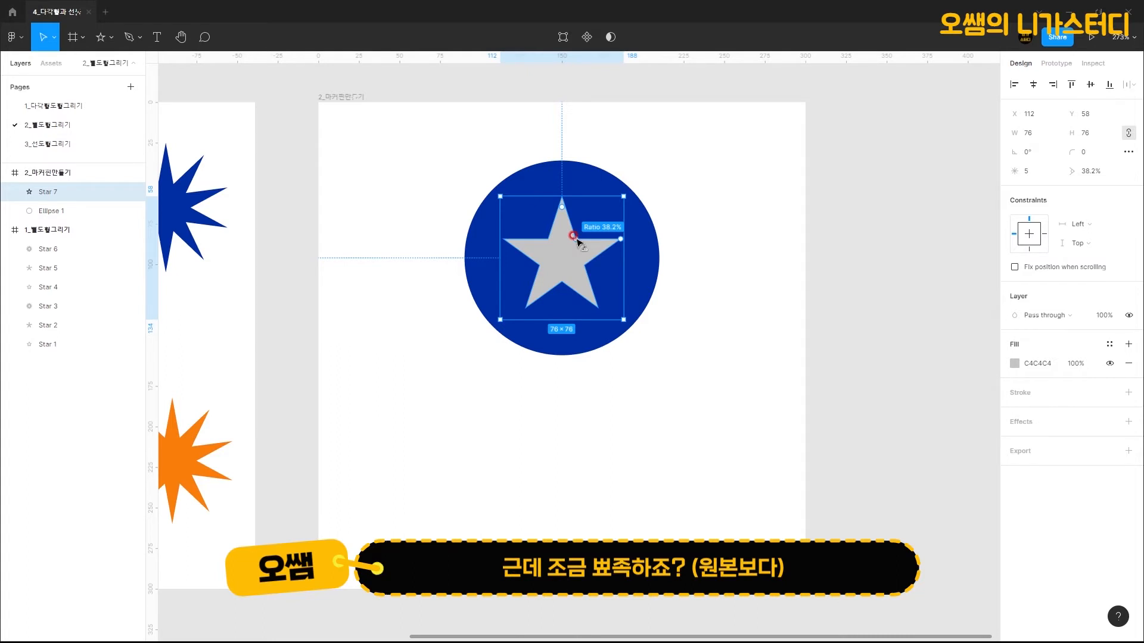
Set the star's ratio to 50% and change its fill to white FFFFFF
drag(577, 240, 584, 237)
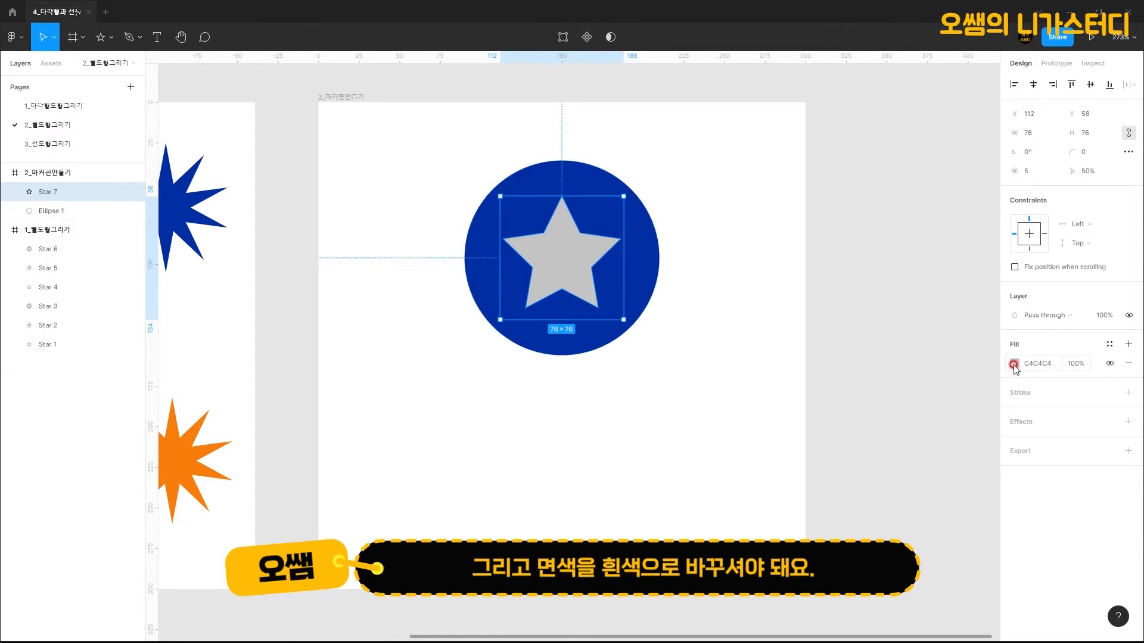
click(1013, 364)
click(854, 345)
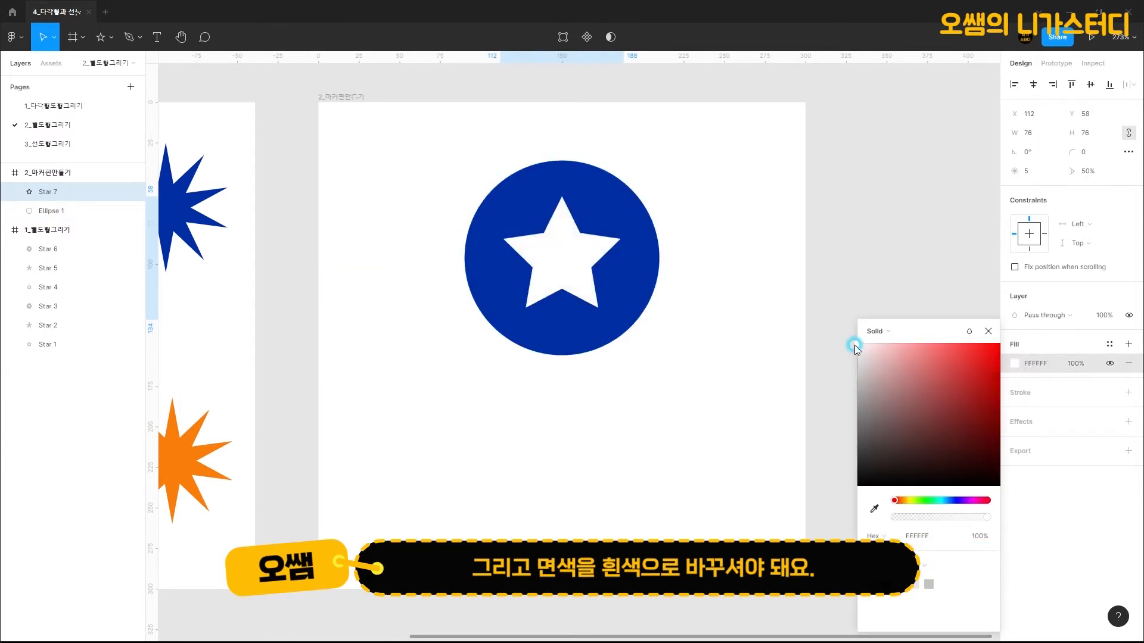
click(724, 381)
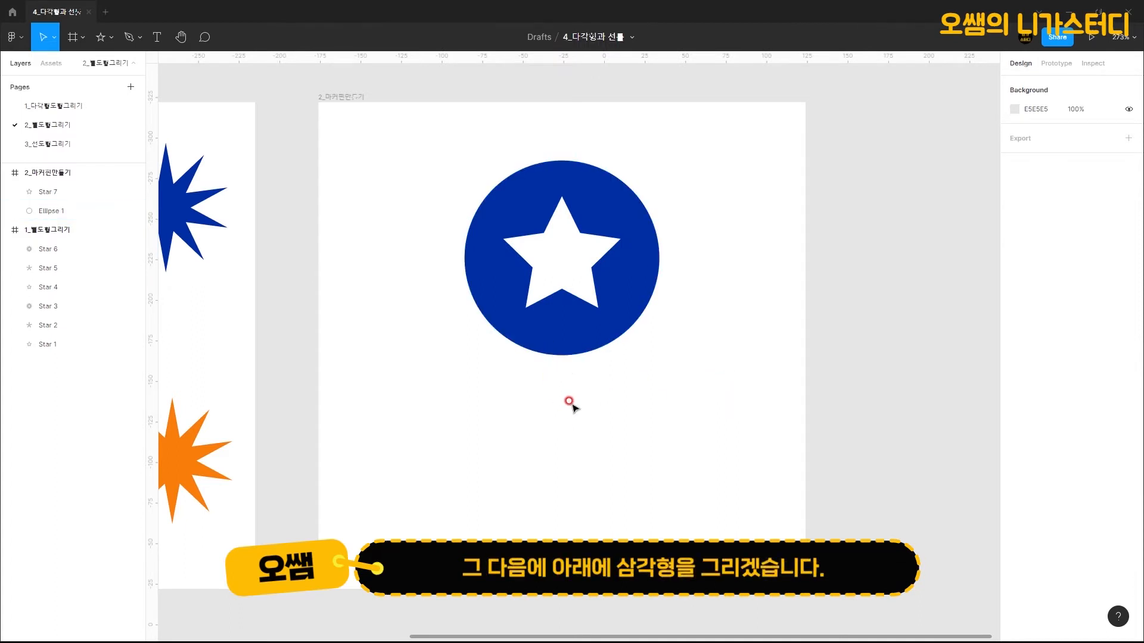
Draw a tall triangle about 47 × 69 beside the circle with the Polygon tool and rotate it 180°
click(110, 43)
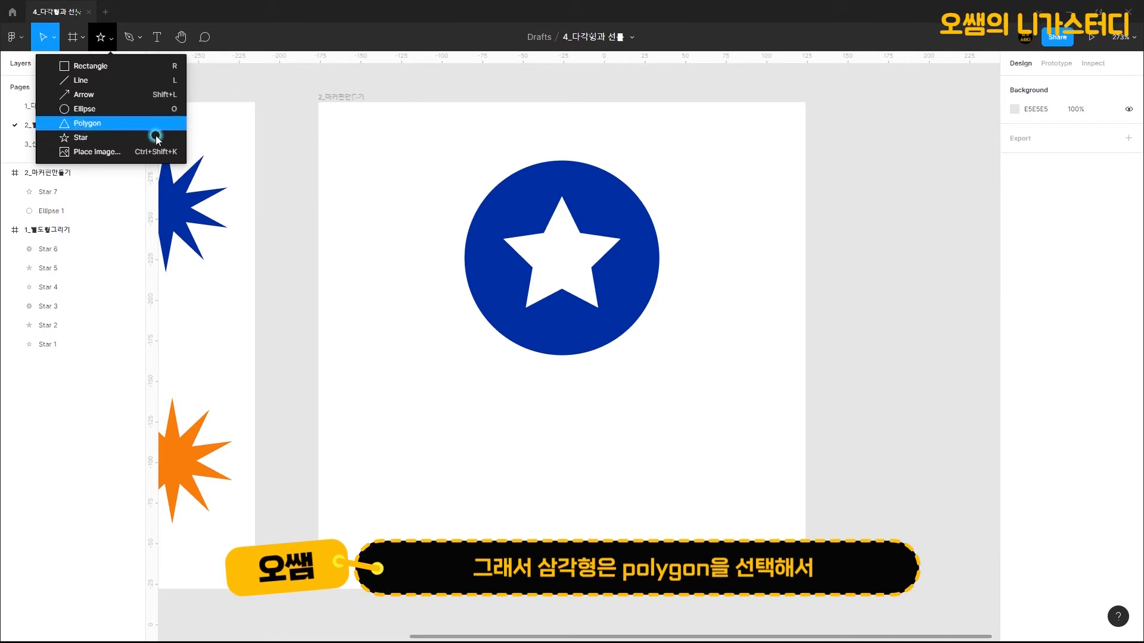
click(156, 124)
drag(749, 303, 782, 309)
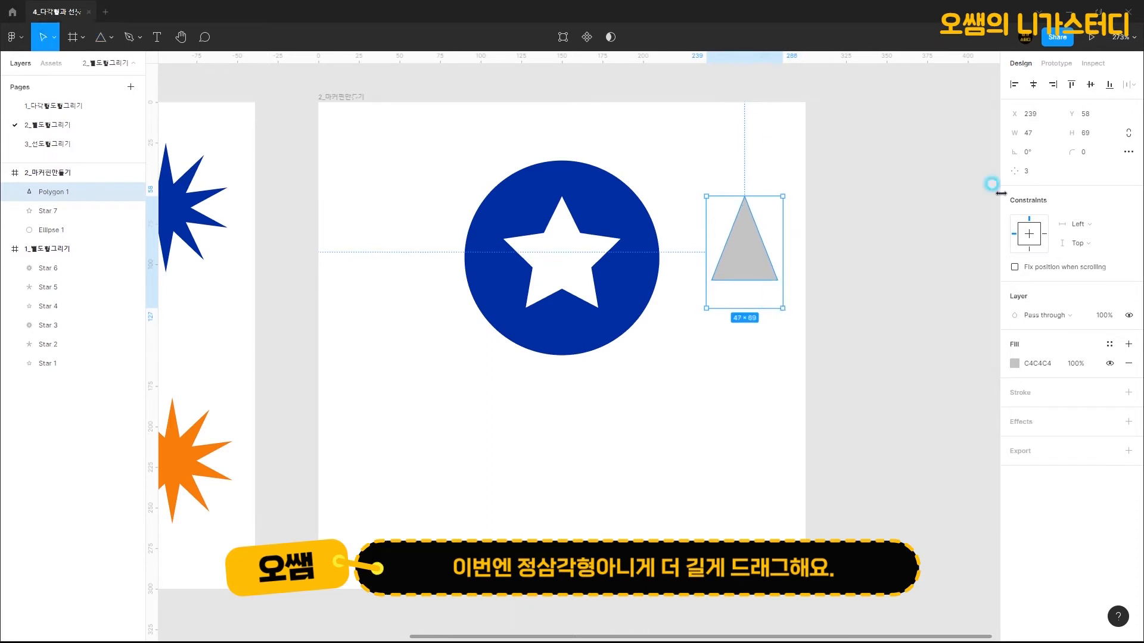
click(1025, 158)
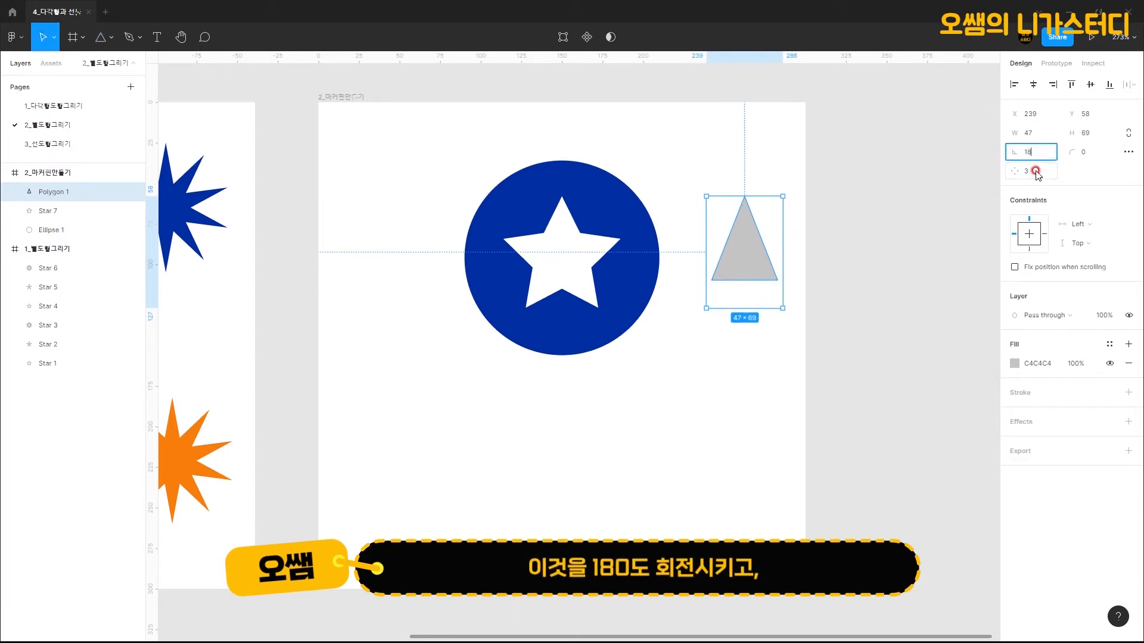
key(Return)
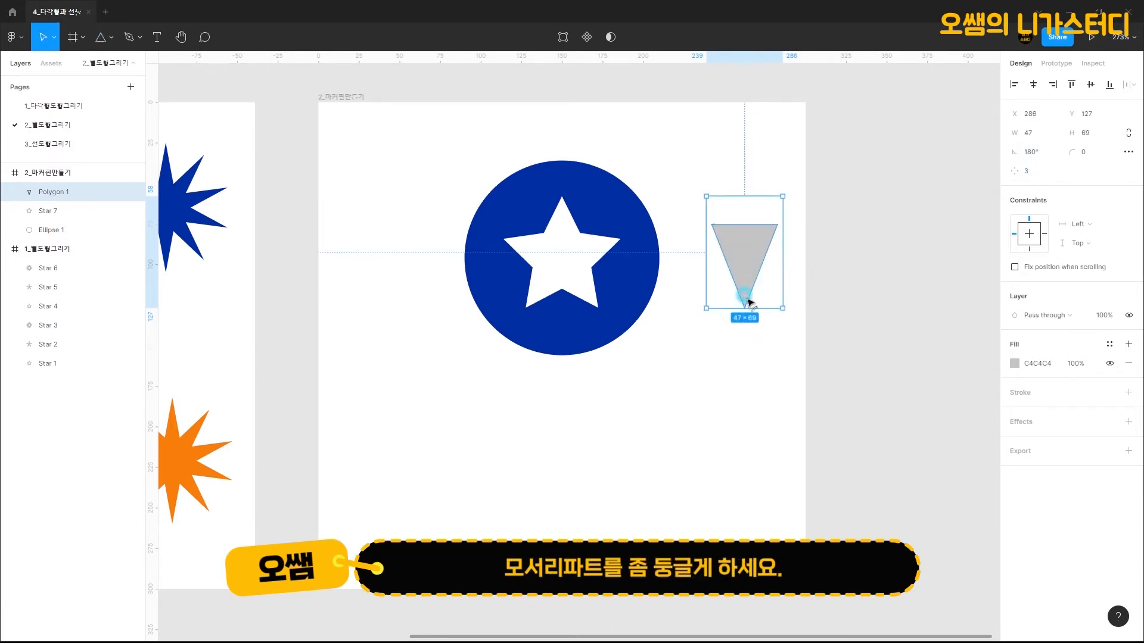
Round the triangle's corners to radius 3 and center it on the circle's lower edge at X 174, Y 199
drag(745, 297, 747, 294)
drag(756, 246, 577, 359)
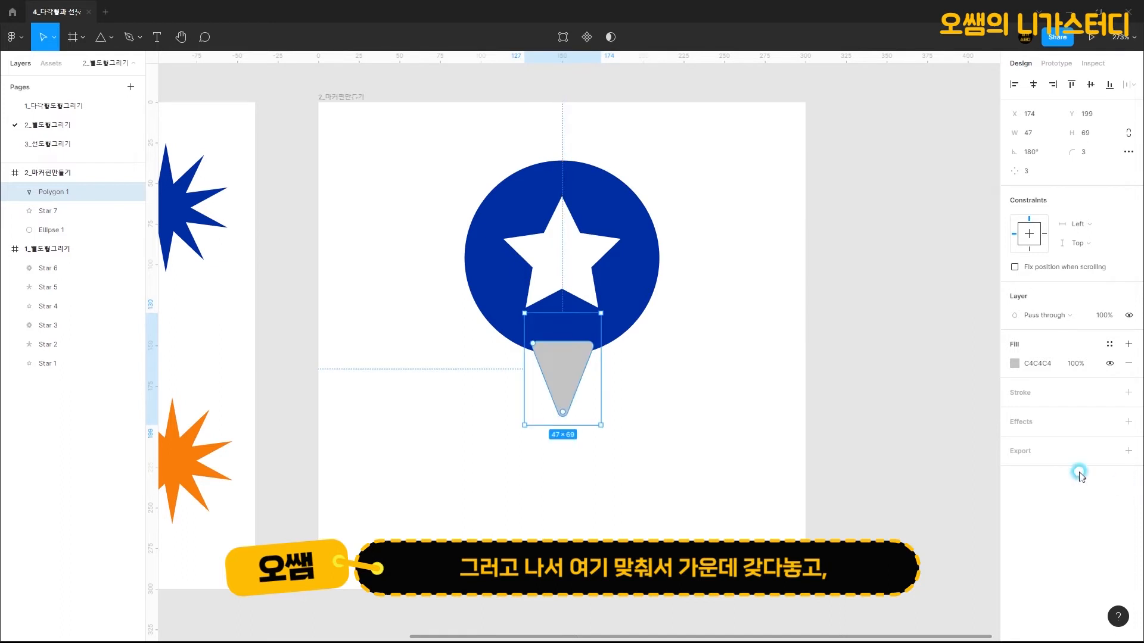
Fill the triangle with the same blue as the circle, 002EA3
click(1014, 363)
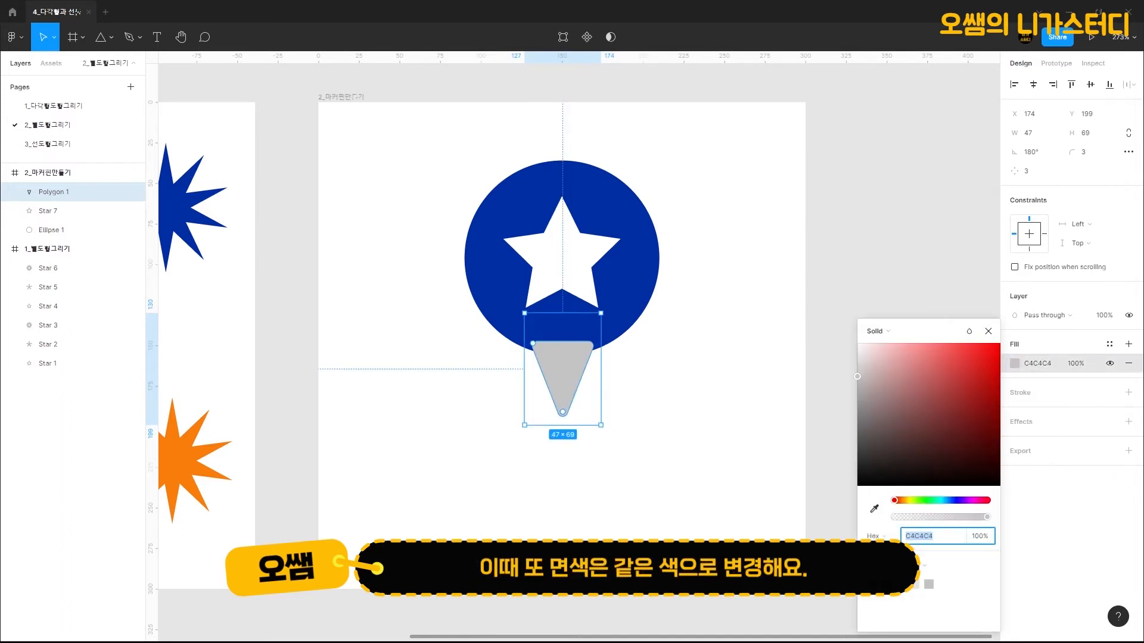
click(886, 584)
click(648, 447)
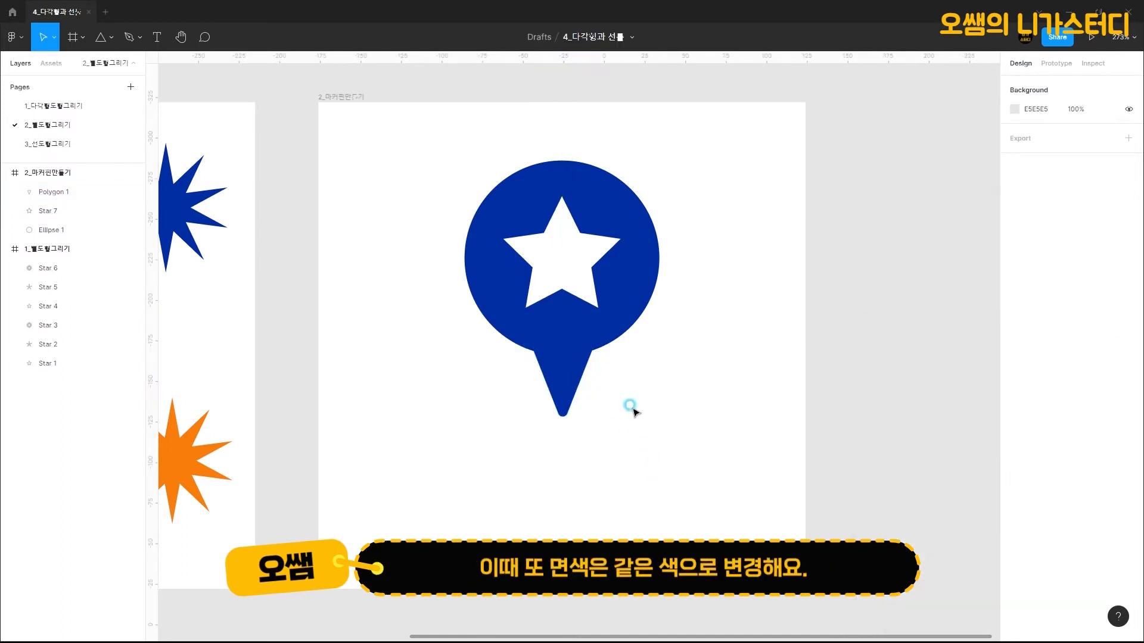
Draw a flat ellipse about 92 × 28 centered on the pin's tip
click(113, 41)
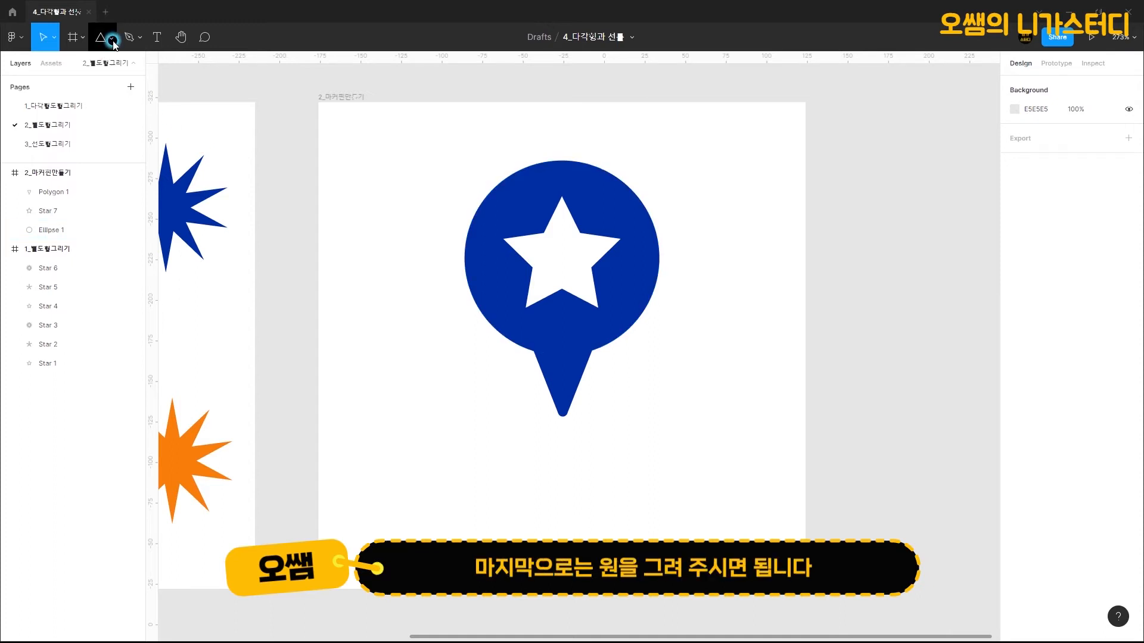
click(78, 110)
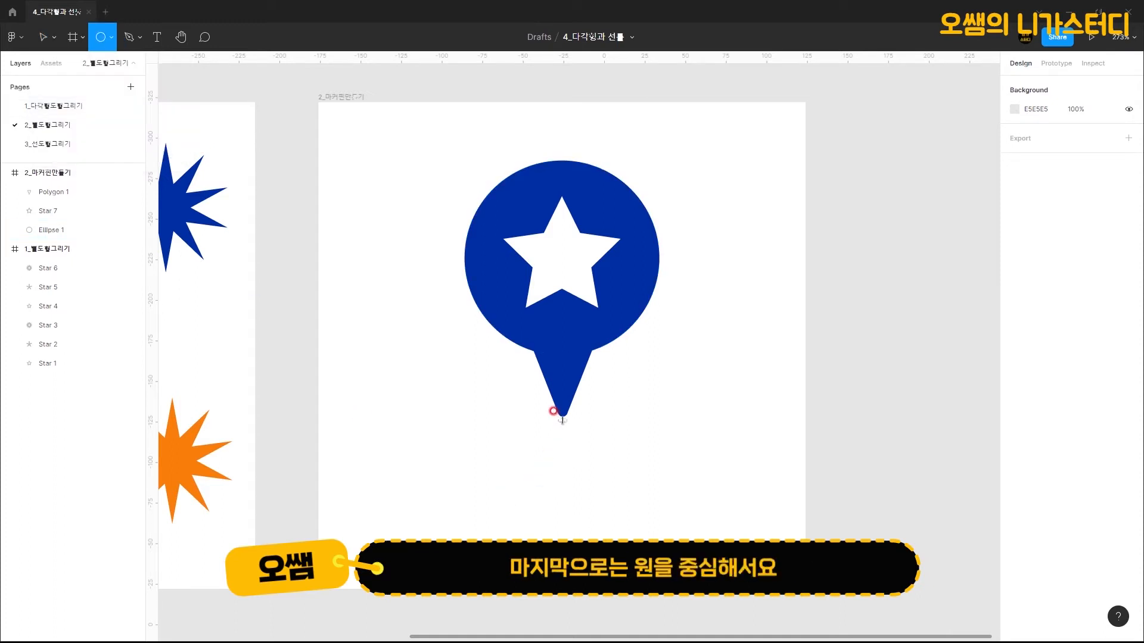
mouse_move(563, 418)
mouse_down()
mouse_move(660, 445)
mouse_move(637, 439)
mouse_up()
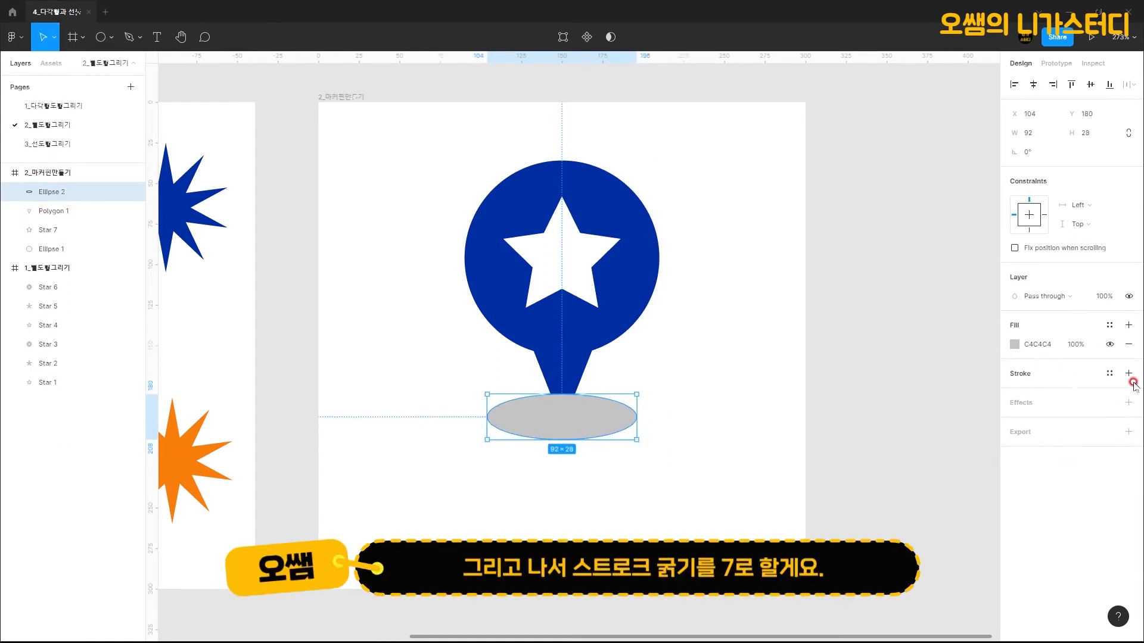
Add an inside stroke with a thickness of 5 to the flat ellipse
click(1128, 374)
click(1089, 415)
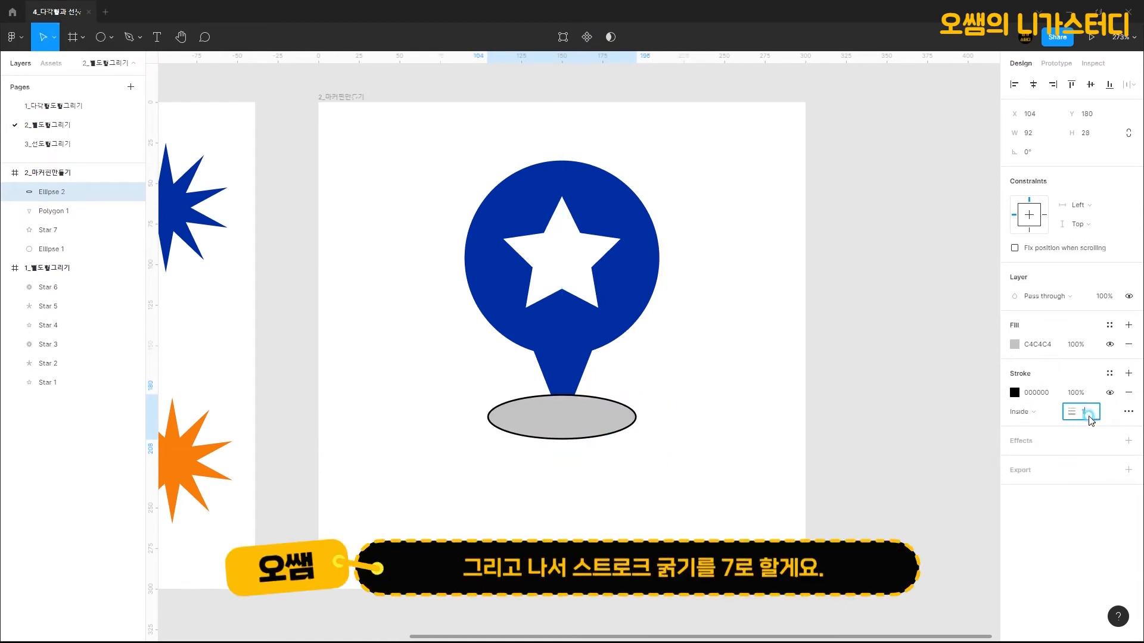
drag(1089, 416, 1091, 427)
key(Return)
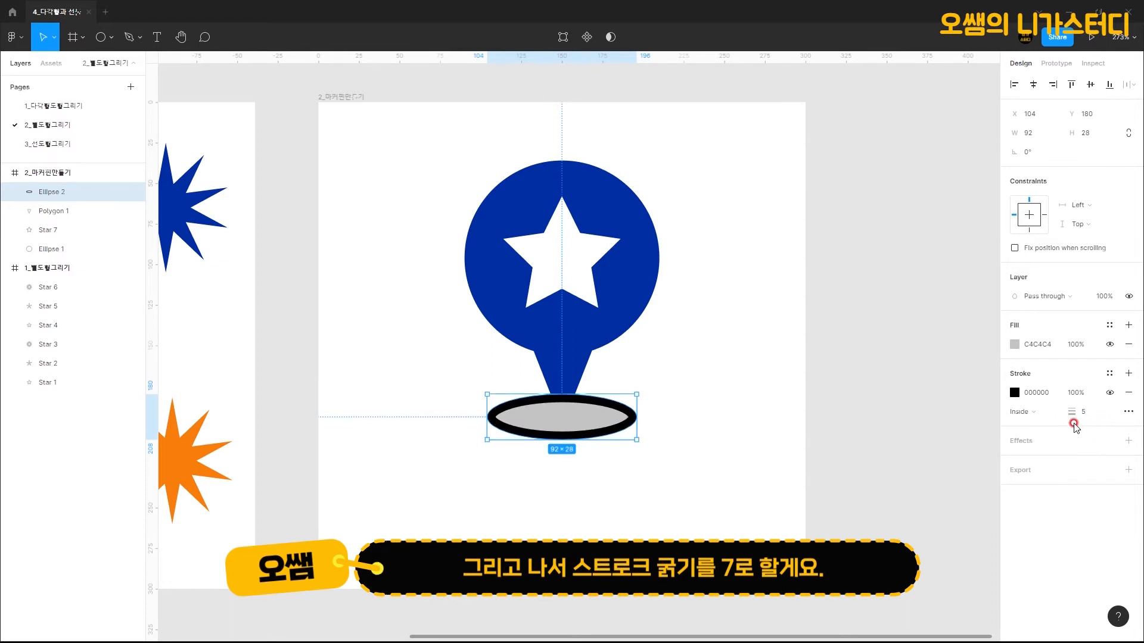
click(1083, 414)
key(Return)
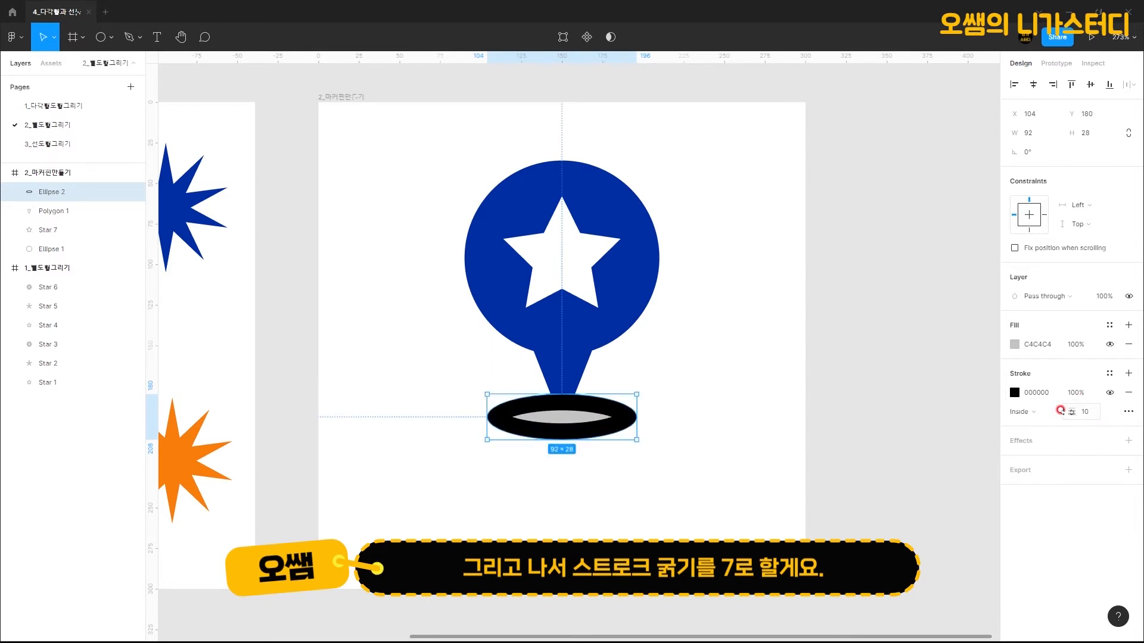
key(ctrl+z)
Set the flat ellipse's stroke thickness to 7
click(1083, 413)
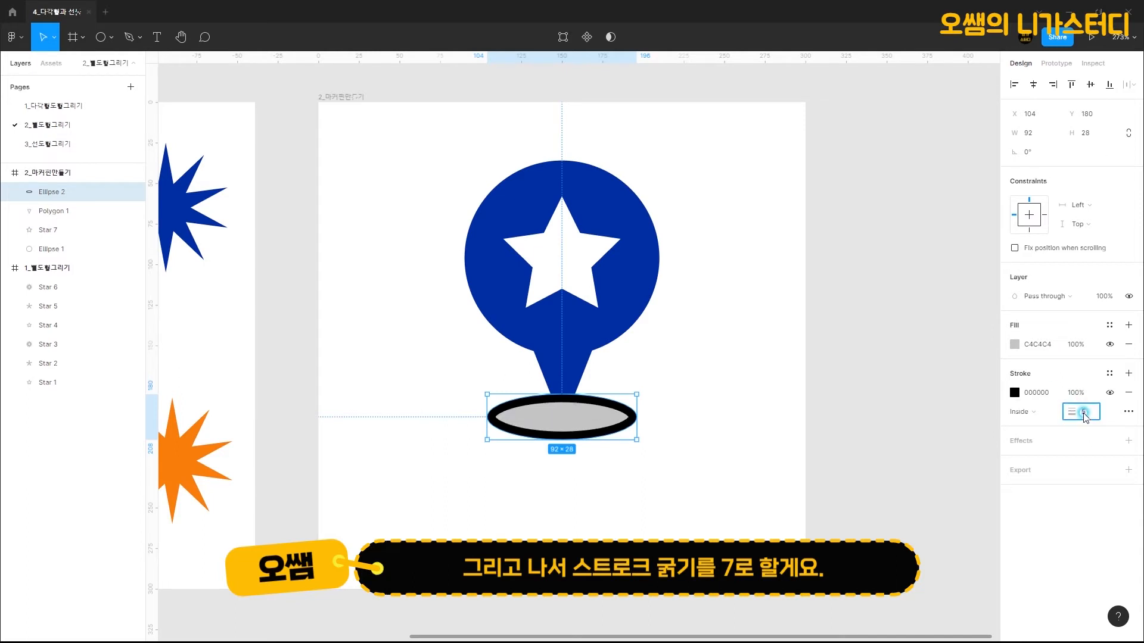
text(7)
key(Return)
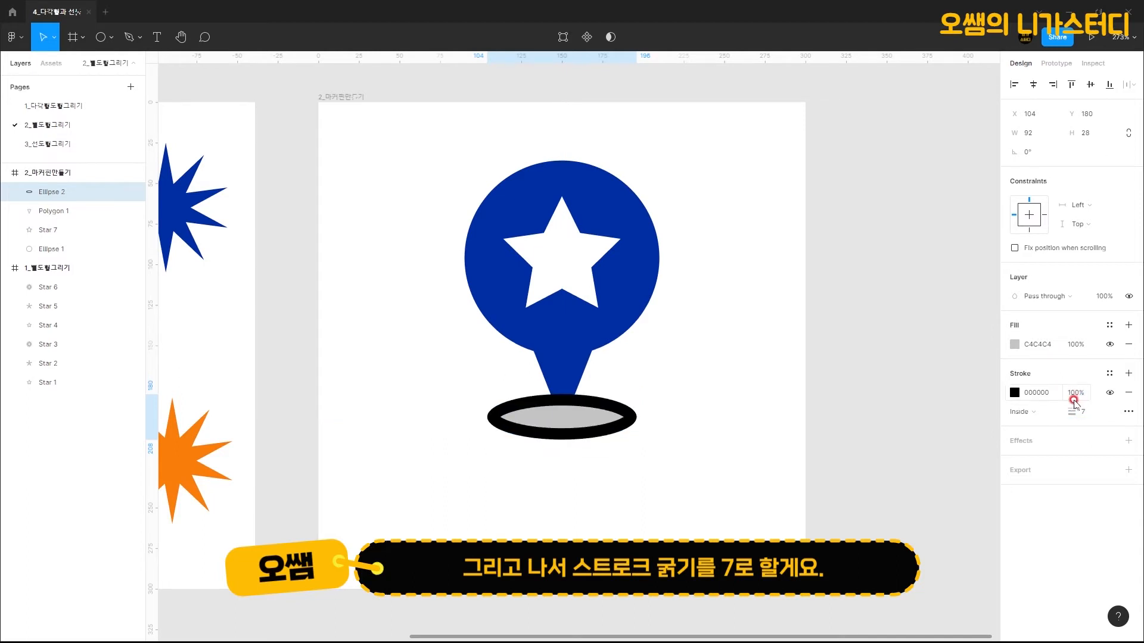
Color the flat ellipse's stroke blue 002EA3 and remove its gray fill
click(1015, 393)
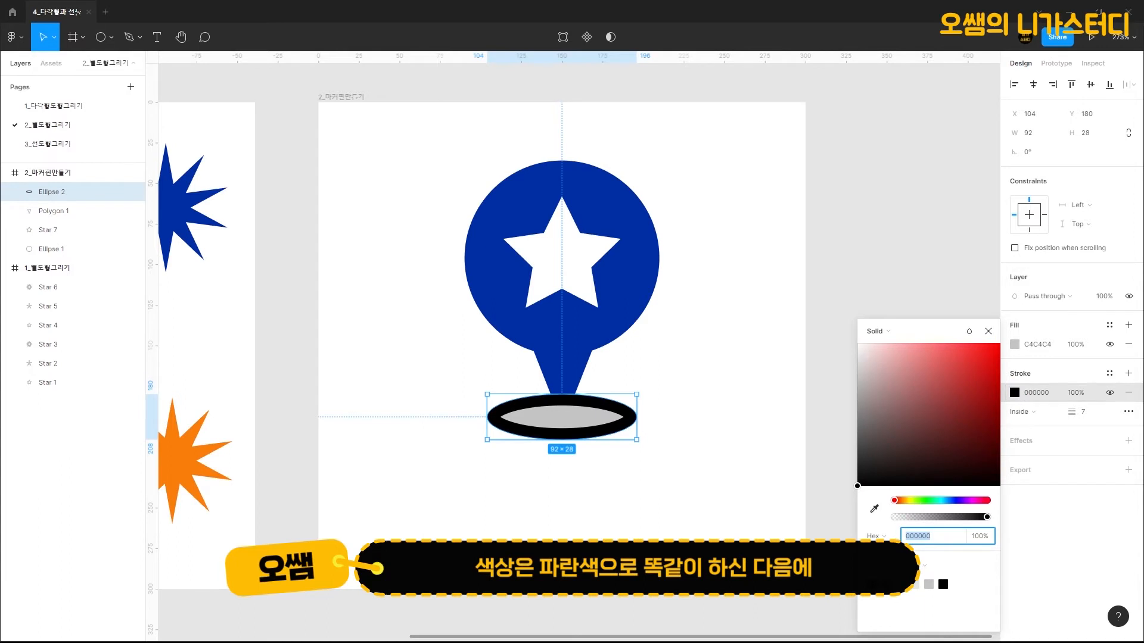
text(002EA3)
key(Return)
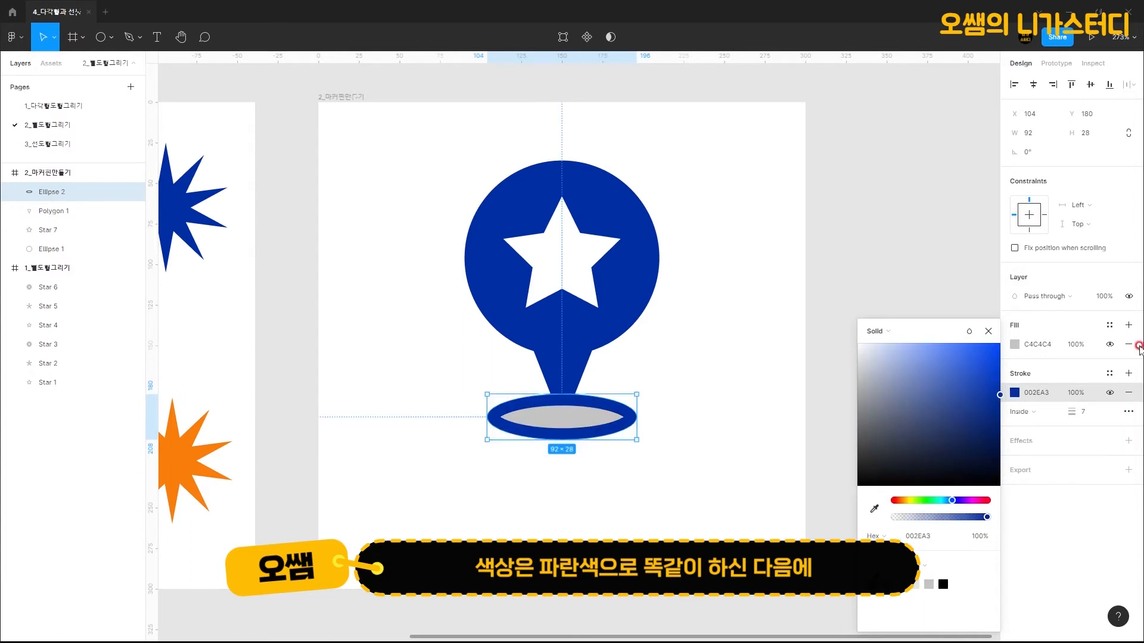
click(1128, 344)
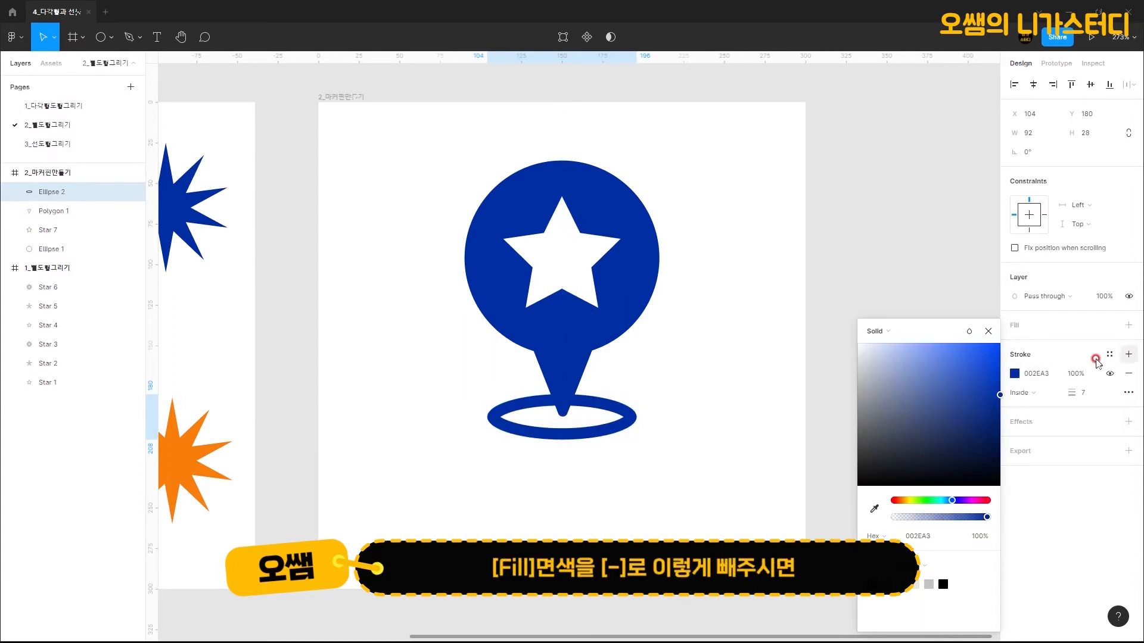
click(988, 331)
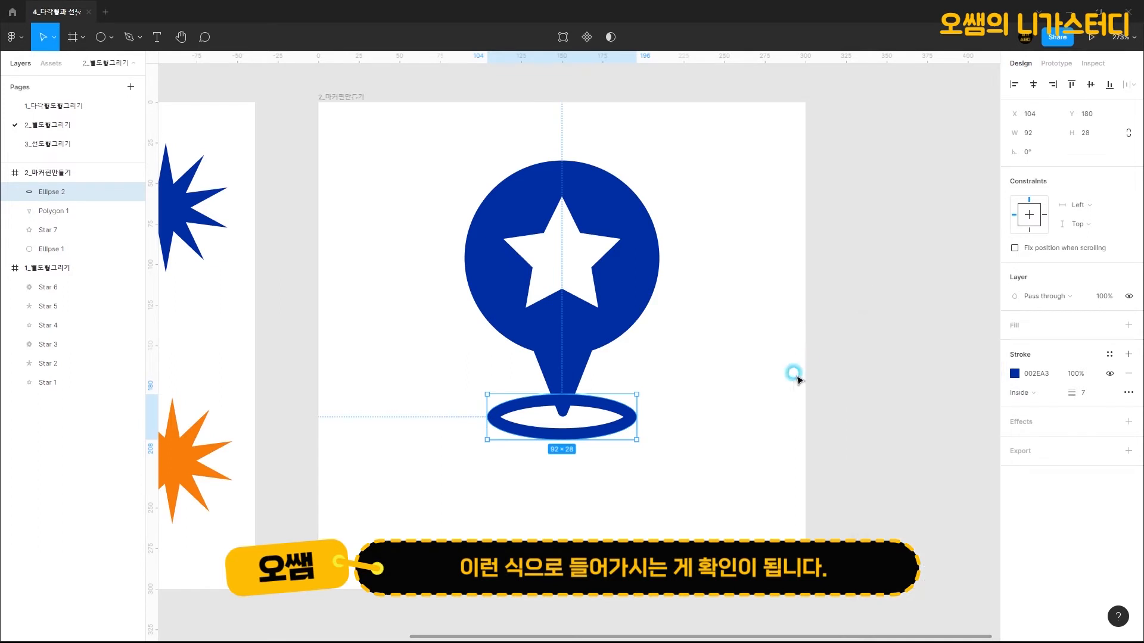
Make the ring under the pin slightly taller around its center
click(702, 432)
click(616, 424)
drag(558, 441, 567, 435)
click(667, 496)
Group all four shapes of the marker pin and move the group down toward the frame's center
mouse_move(667, 497)
mouse_down()
mouse_move(615, 441)
mouse_move(462, 159)
mouse_move(485, 230)
mouse_up()
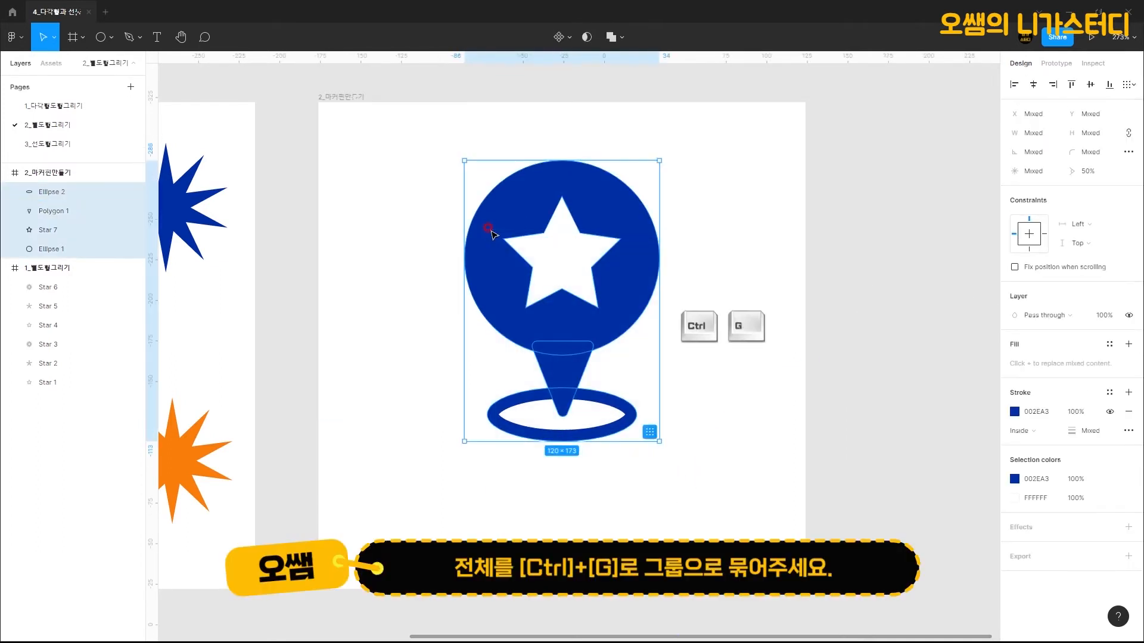
key(ctrl+g)
drag(621, 279, 636, 316)
click(767, 321)
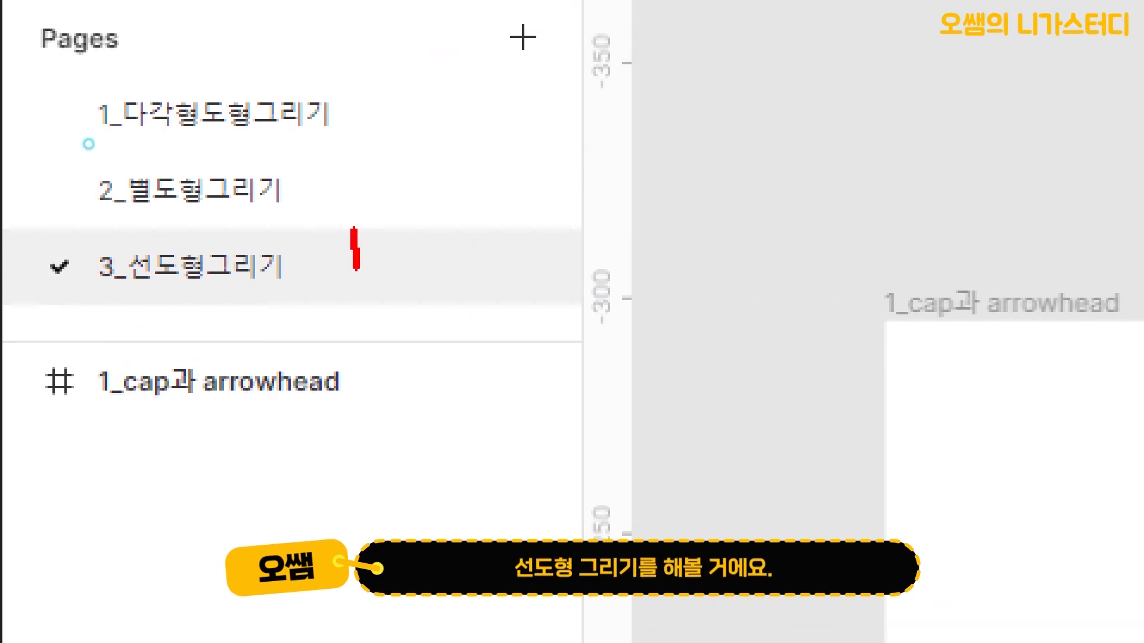
drag(356, 268, 440, 172)
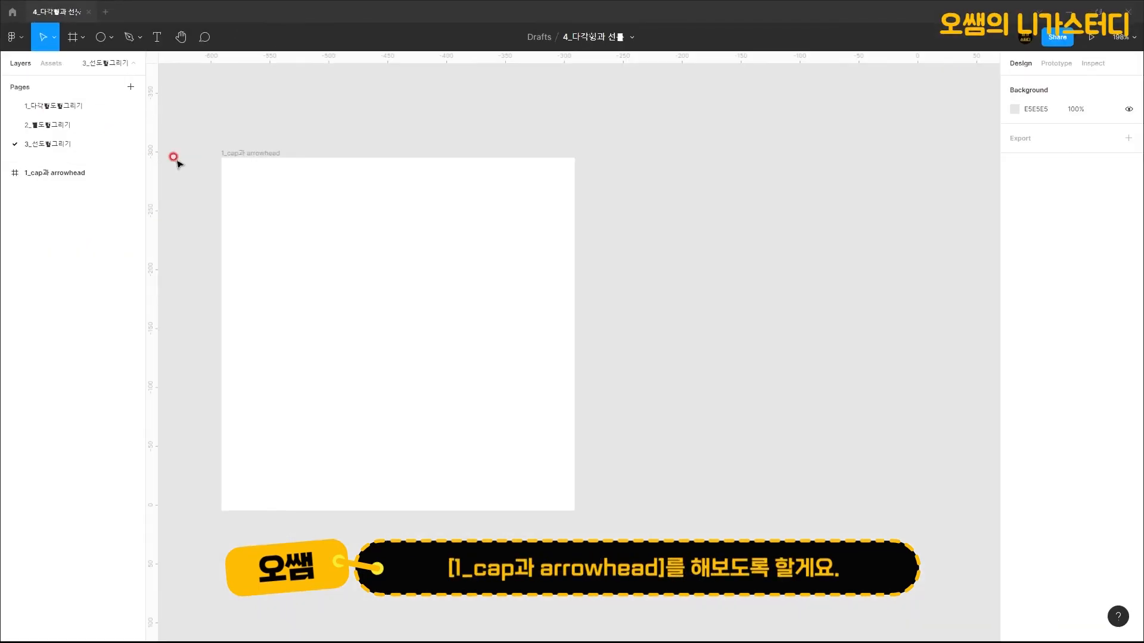
click(971, 303)
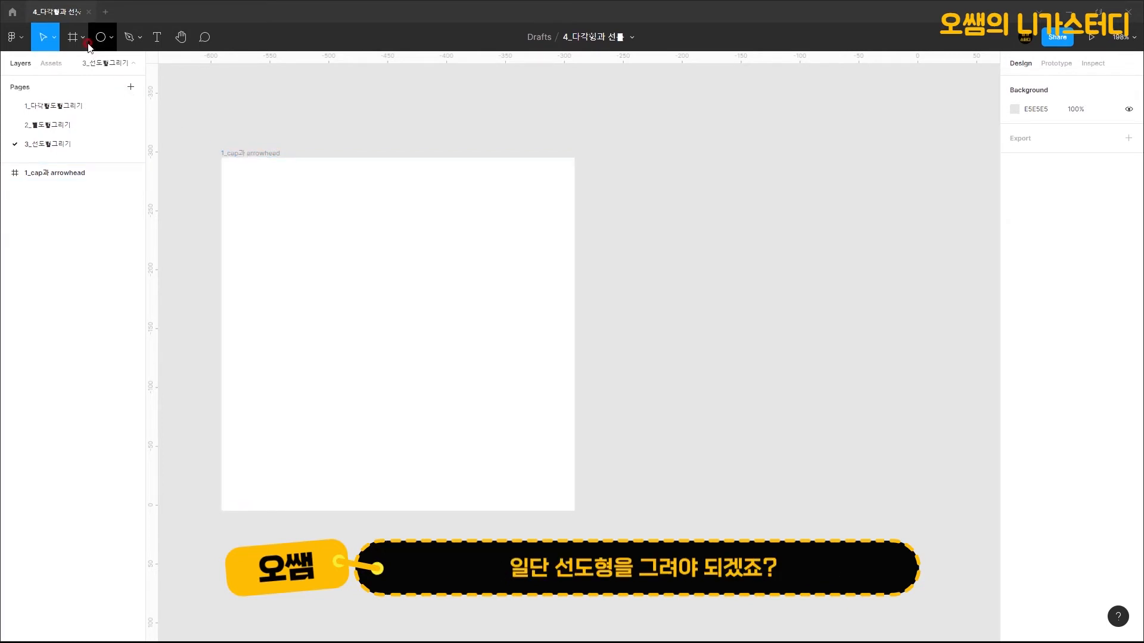
Draw a horizontal line about 231 long near the top of the 1_cap과 arrowhead frame and set its stroke thickness to 10
click(112, 38)
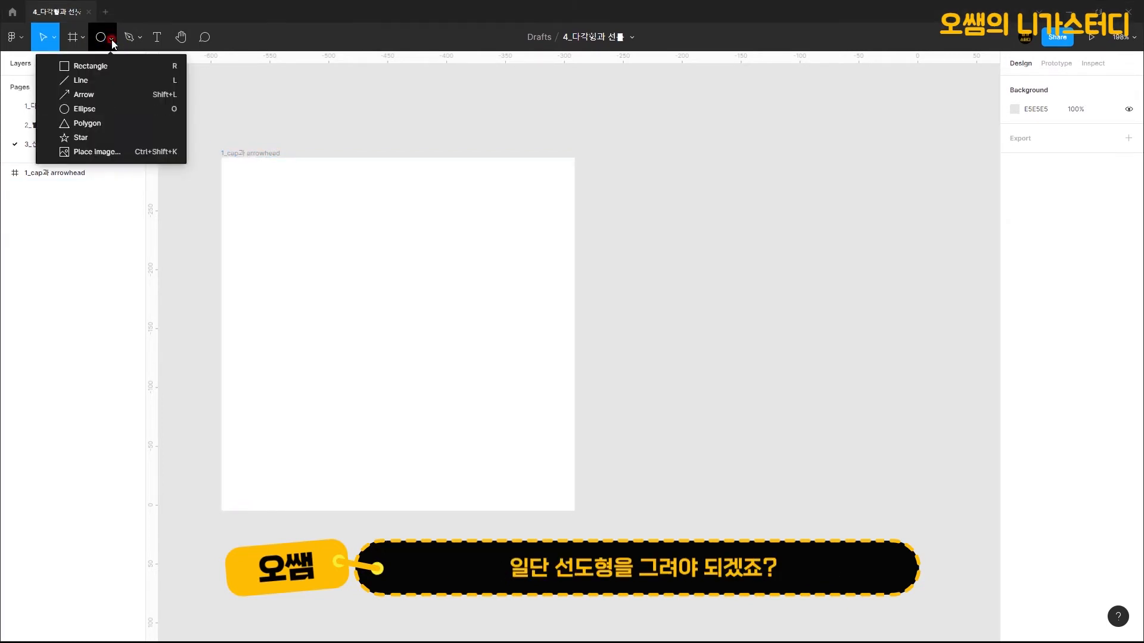
click(117, 80)
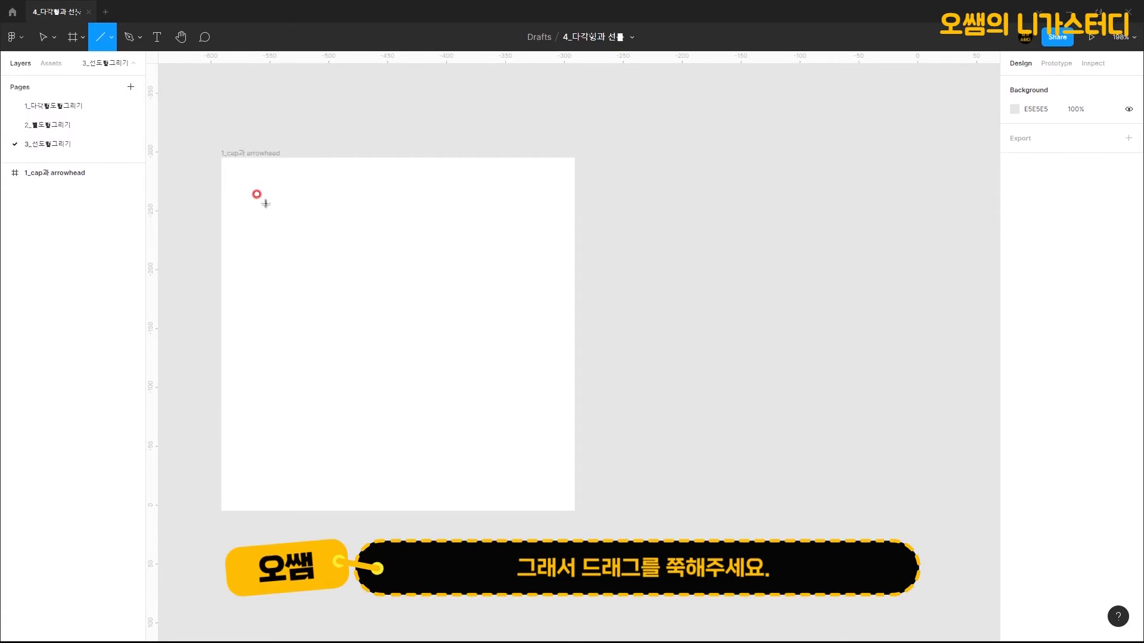
drag(264, 203, 542, 210)
click(1095, 396)
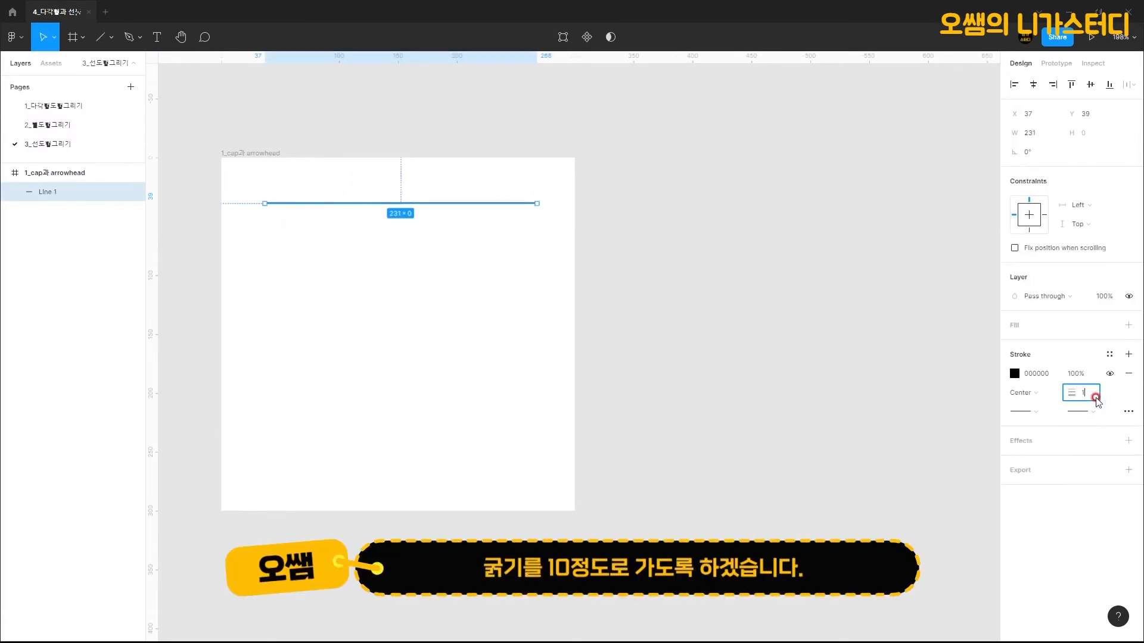
key(Return)
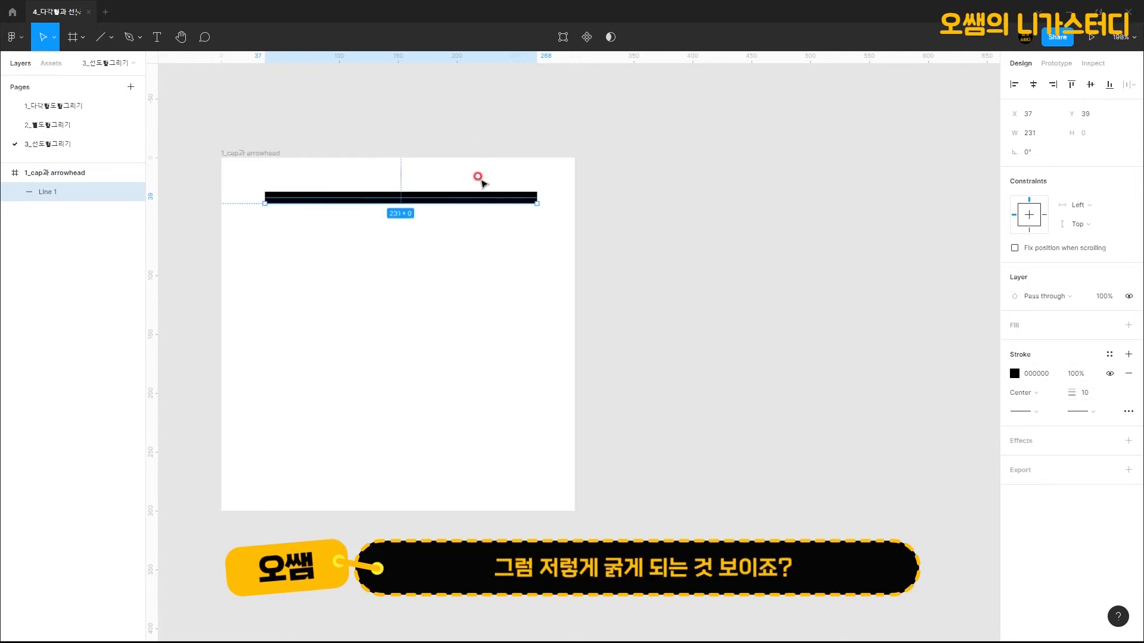
Duplicate the thick line 32 below the original and repeat the copy at the same spacing until there are six lines
key(alt)
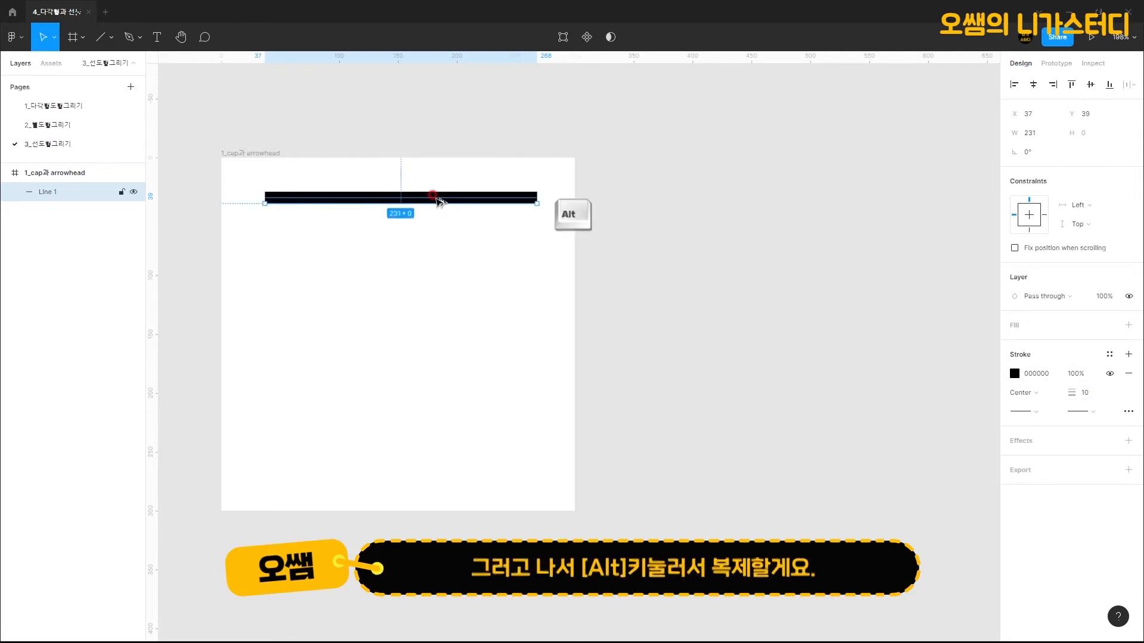
drag(435, 238, 436, 237)
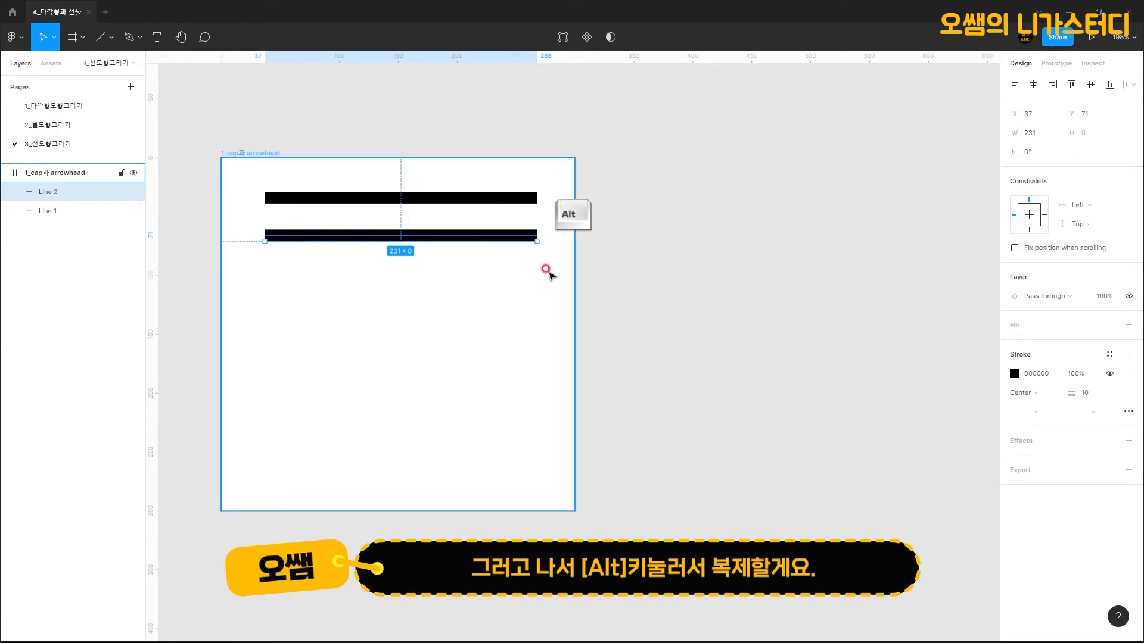
key(ctrl+d)
key(ctrl+d)
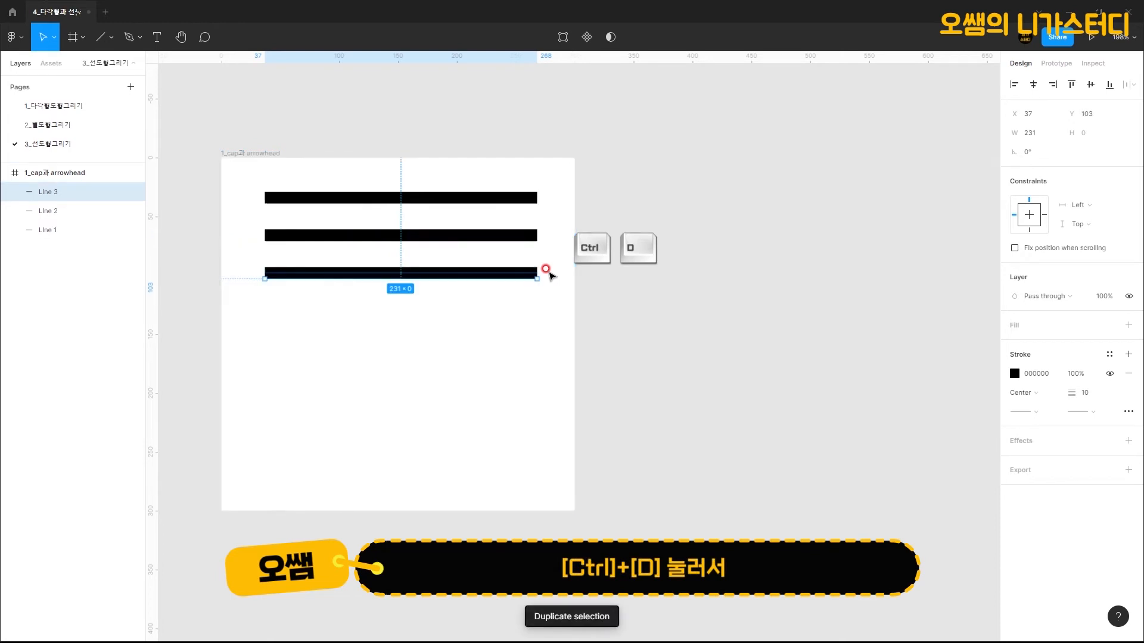
key(ctrl+d)
key(ctrl+d)
key(ctrl+d)
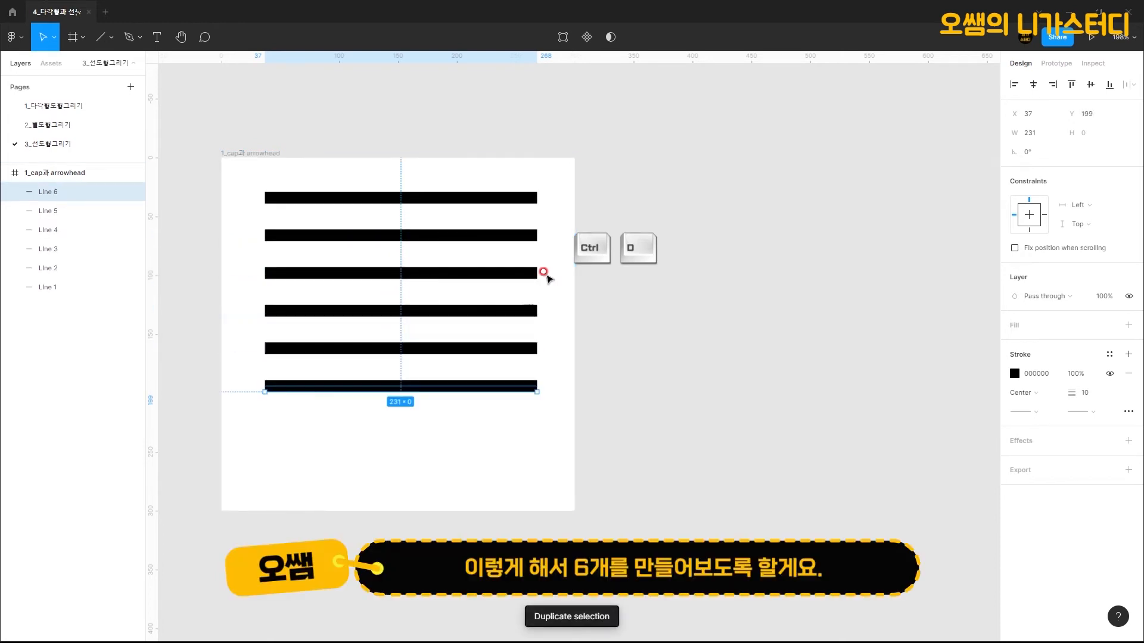
Select all six lines and spread them with wider, equal gaps over the frame's height
drag(409, 424, 408, 427)
key(ctrl+z)
key(ctrl+a)
drag(400, 257, 397, 349)
click(627, 305)
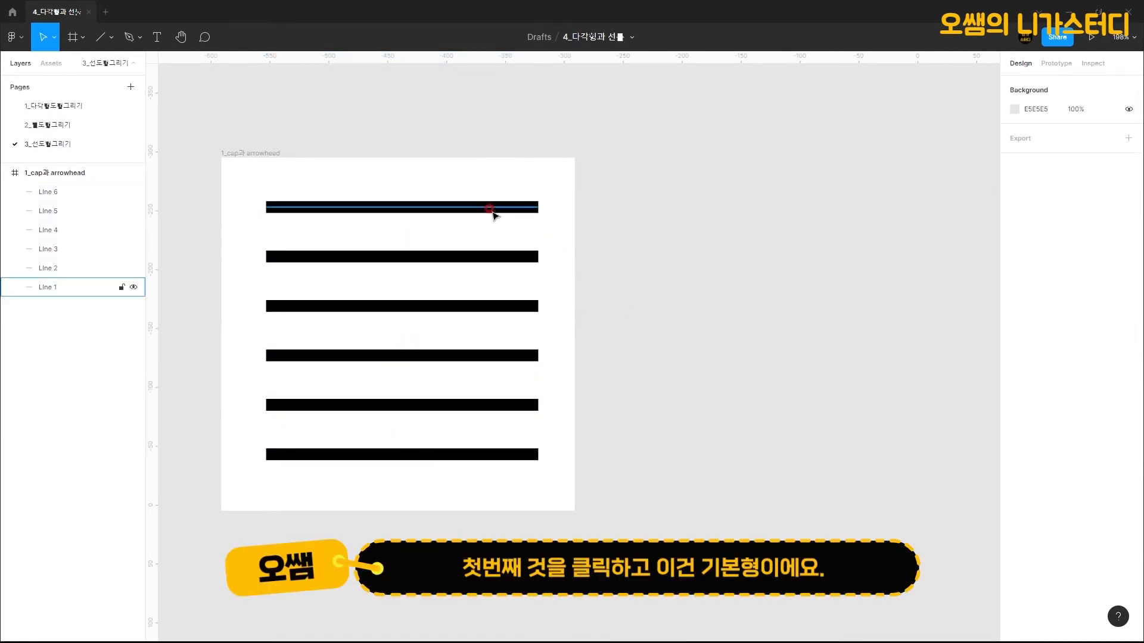
Check the cap options of the first line, leaving it at None, and set the second line's ends to Round
click(486, 207)
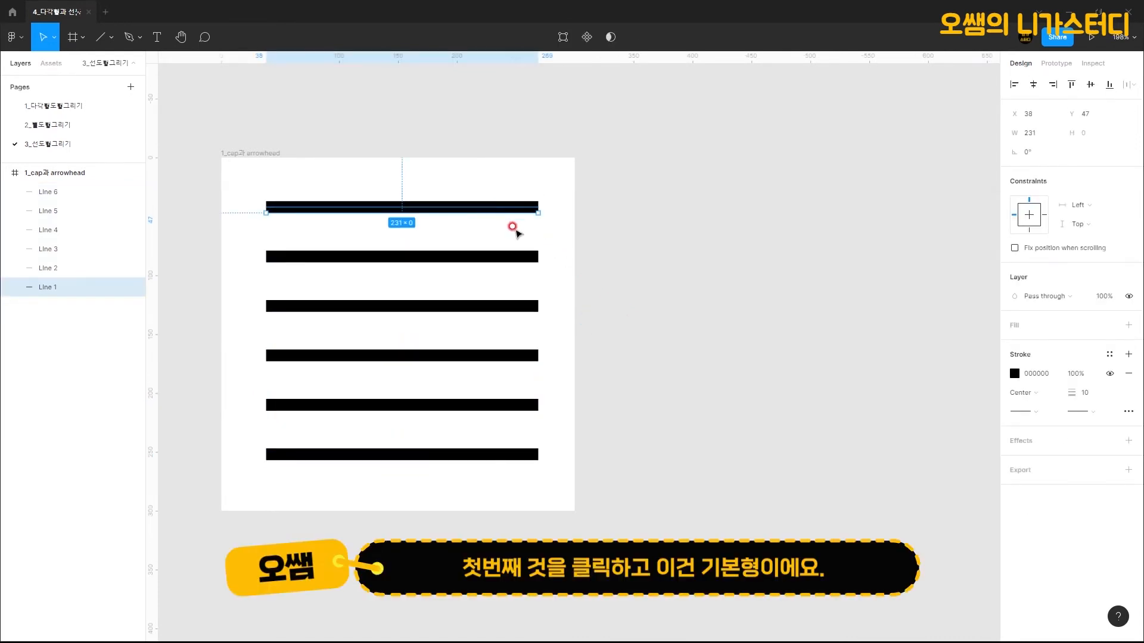
click(1036, 412)
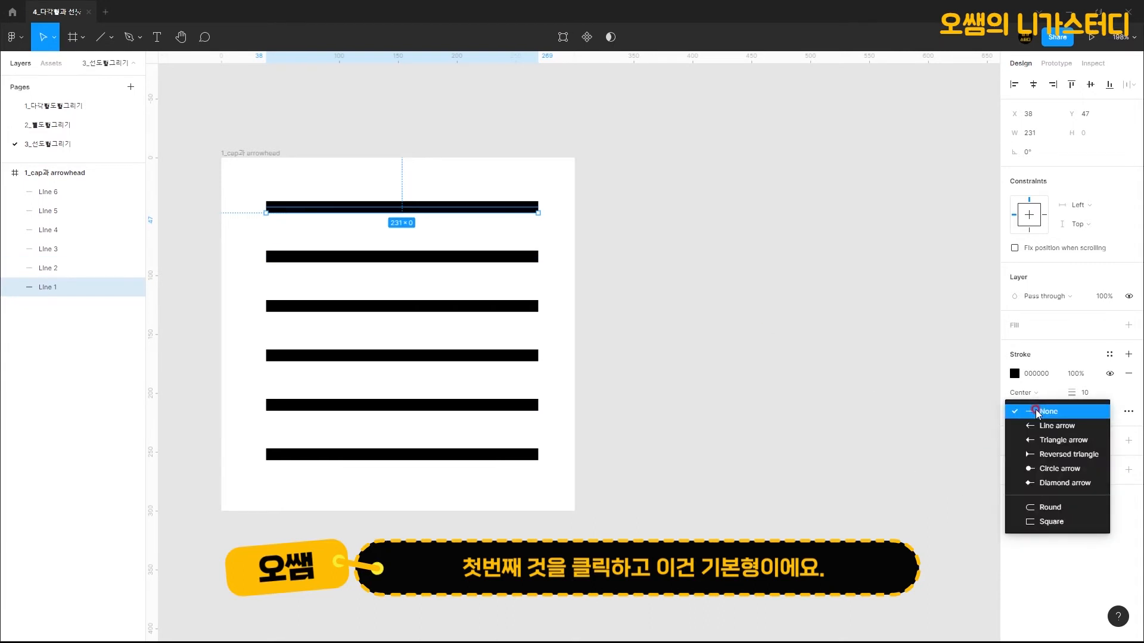
click(441, 257)
click(440, 258)
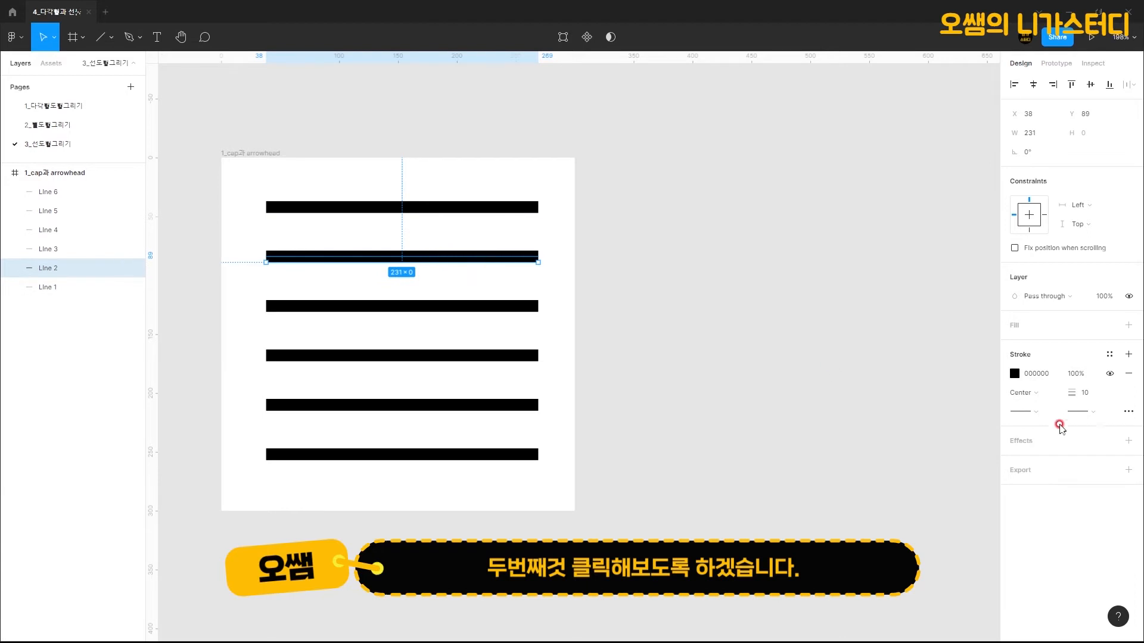
click(1032, 412)
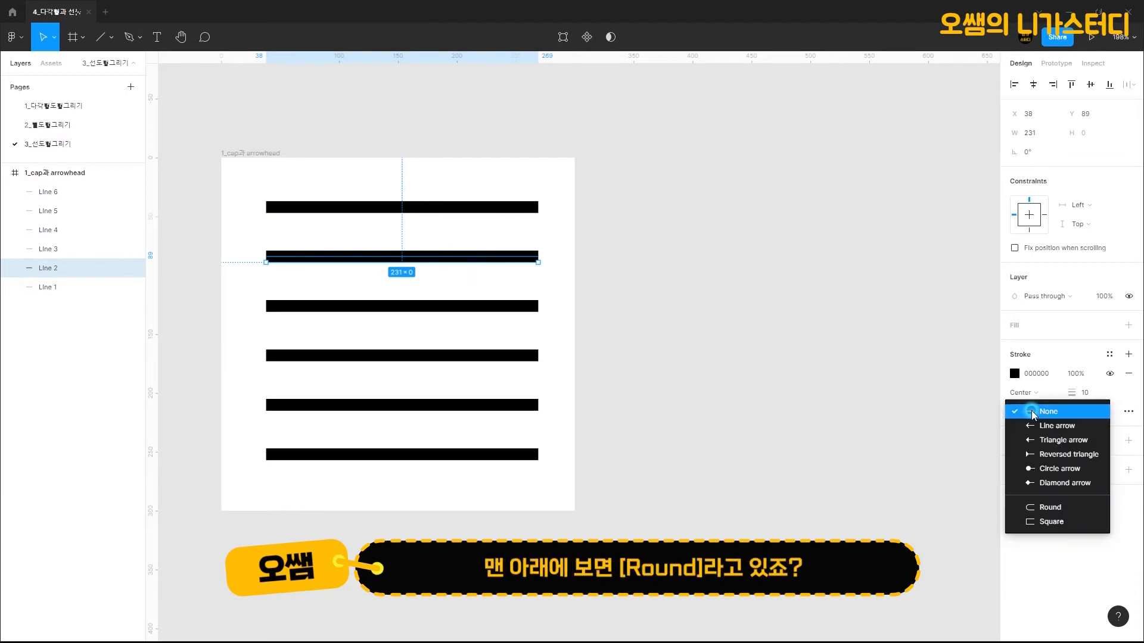
click(1070, 510)
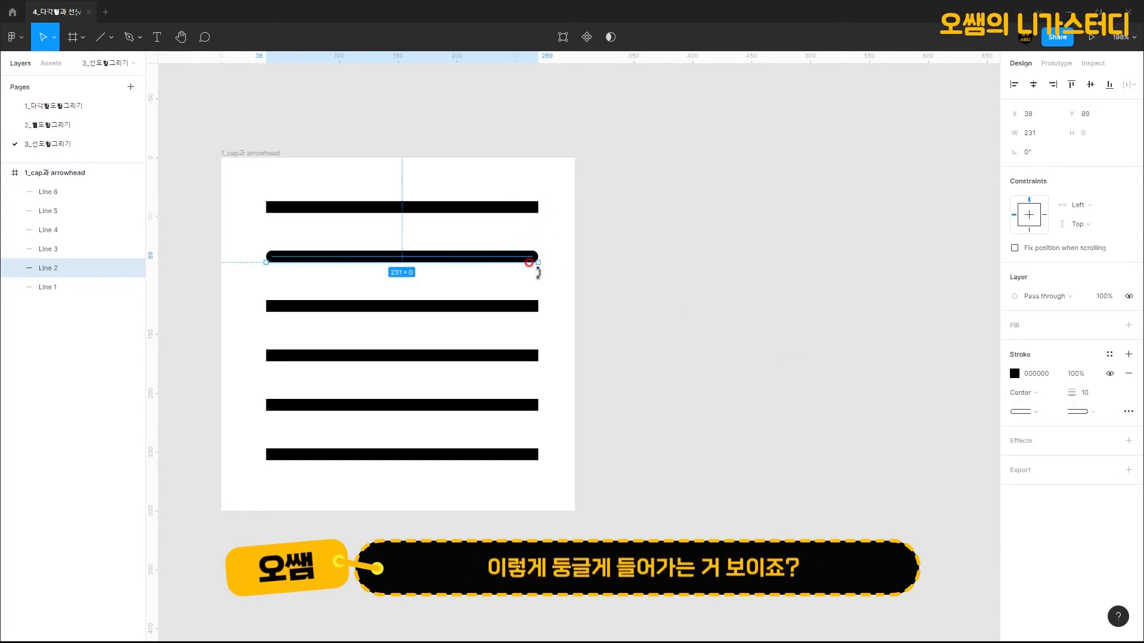
Set the third line's end caps to Square and compare it with the round-capped line above
click(513, 306)
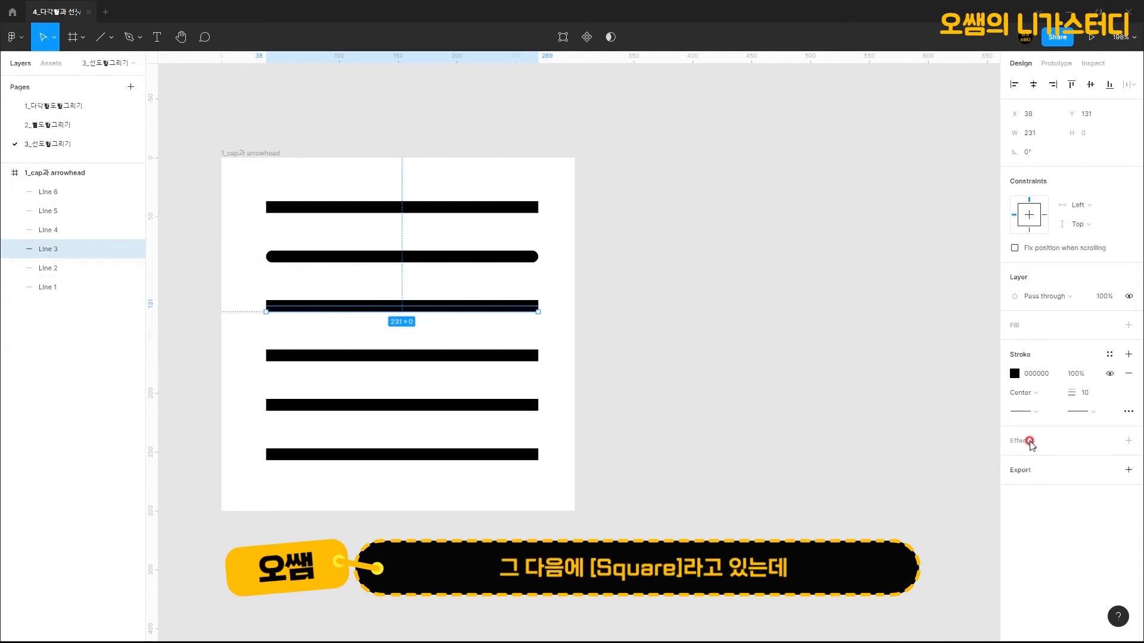
click(1022, 412)
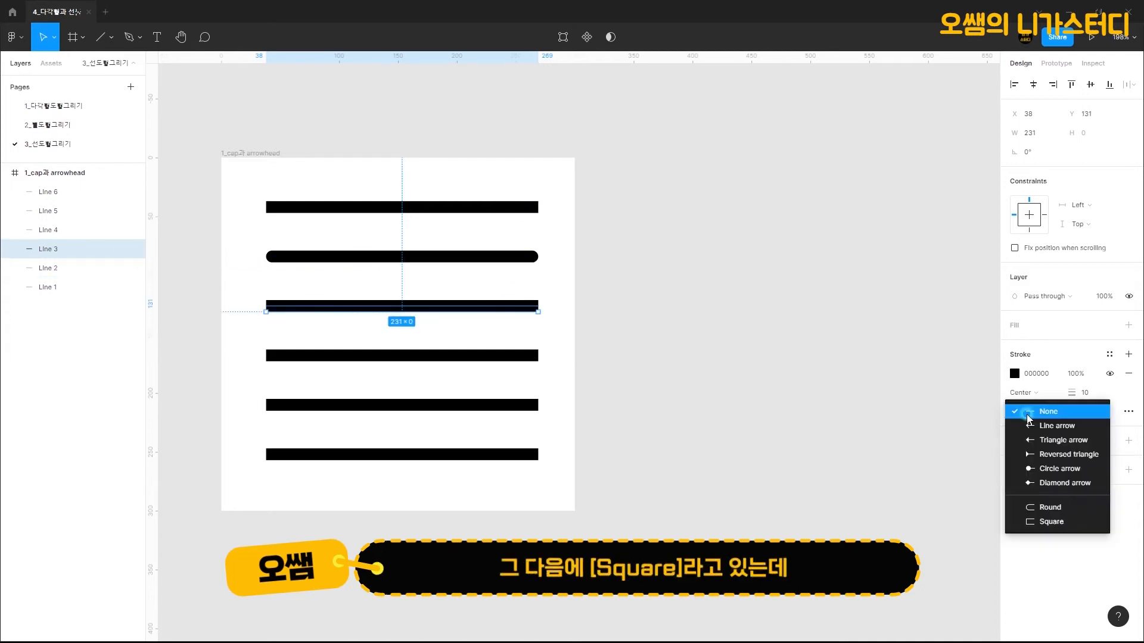
click(1061, 528)
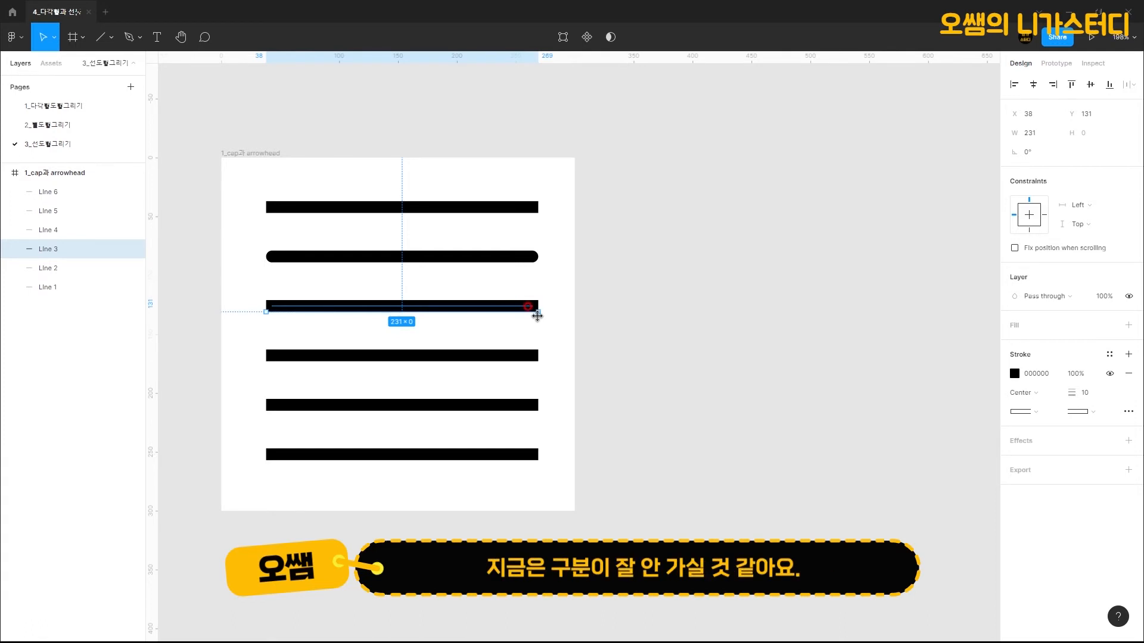
click(516, 260)
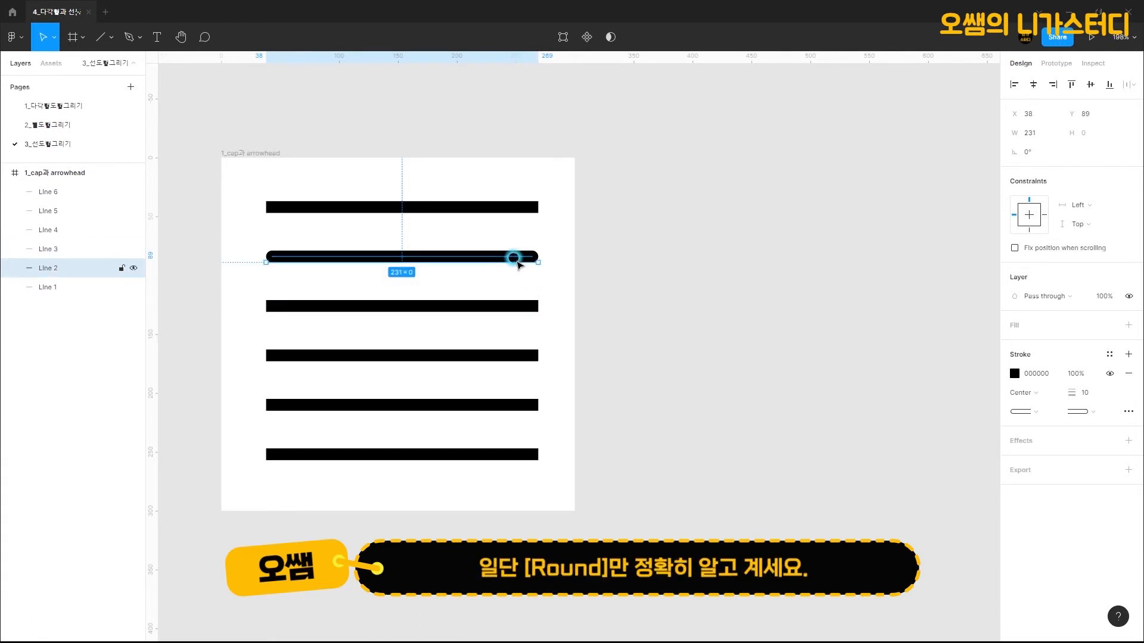
click(605, 283)
Give the fourth line a Line arrow start and a Circle arrow end, and open its advanced stroke settings
click(524, 357)
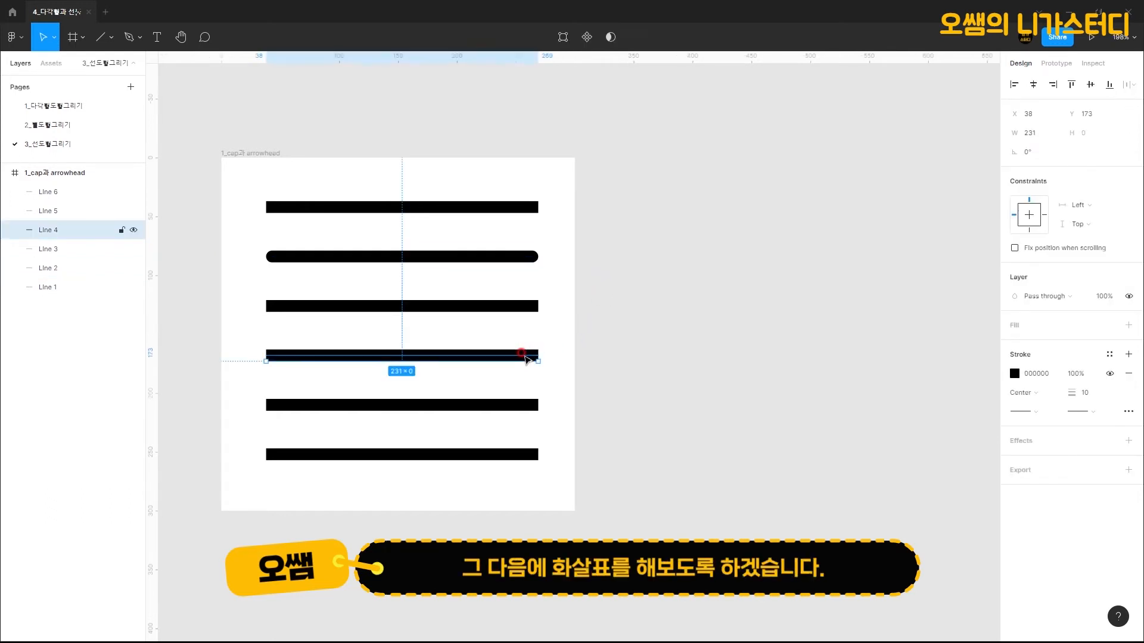
click(1034, 431)
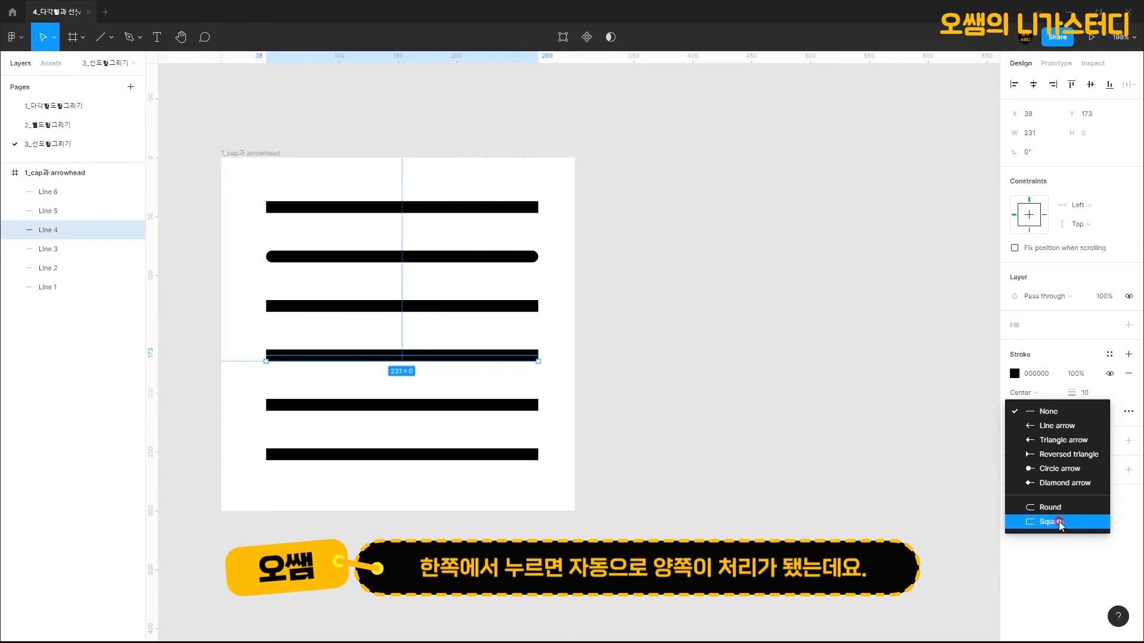
click(1066, 426)
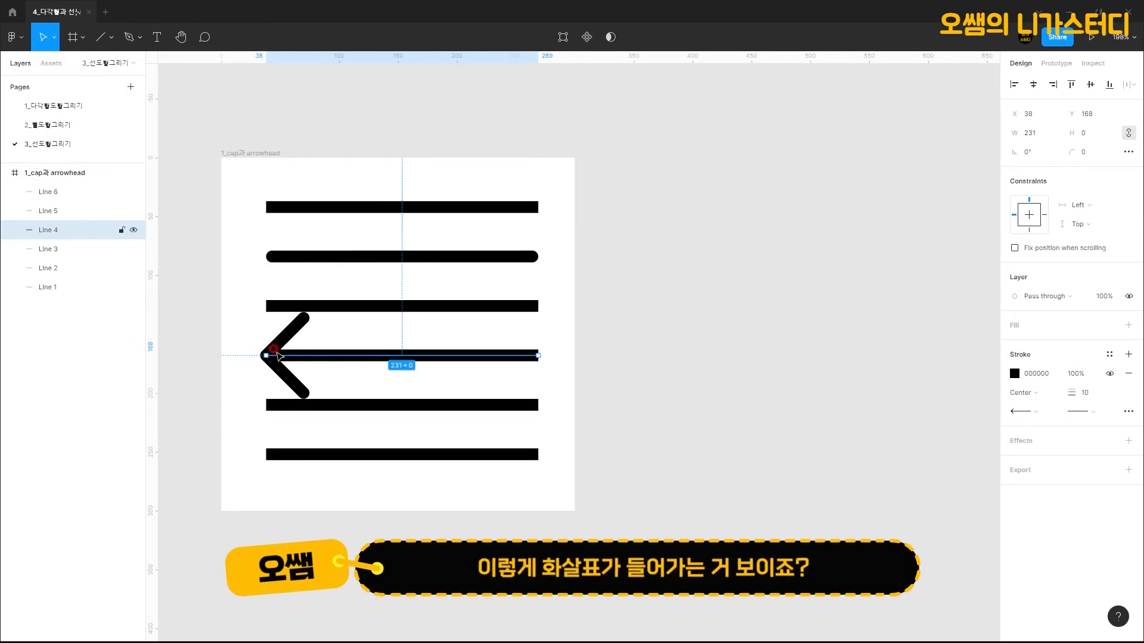
click(1077, 412)
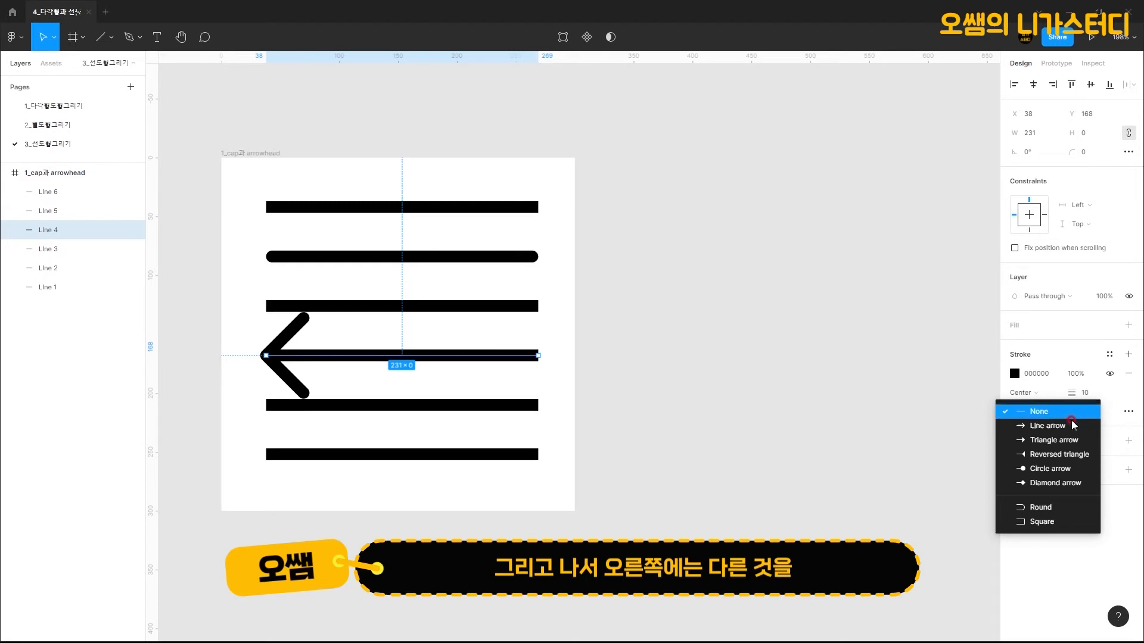
click(1064, 470)
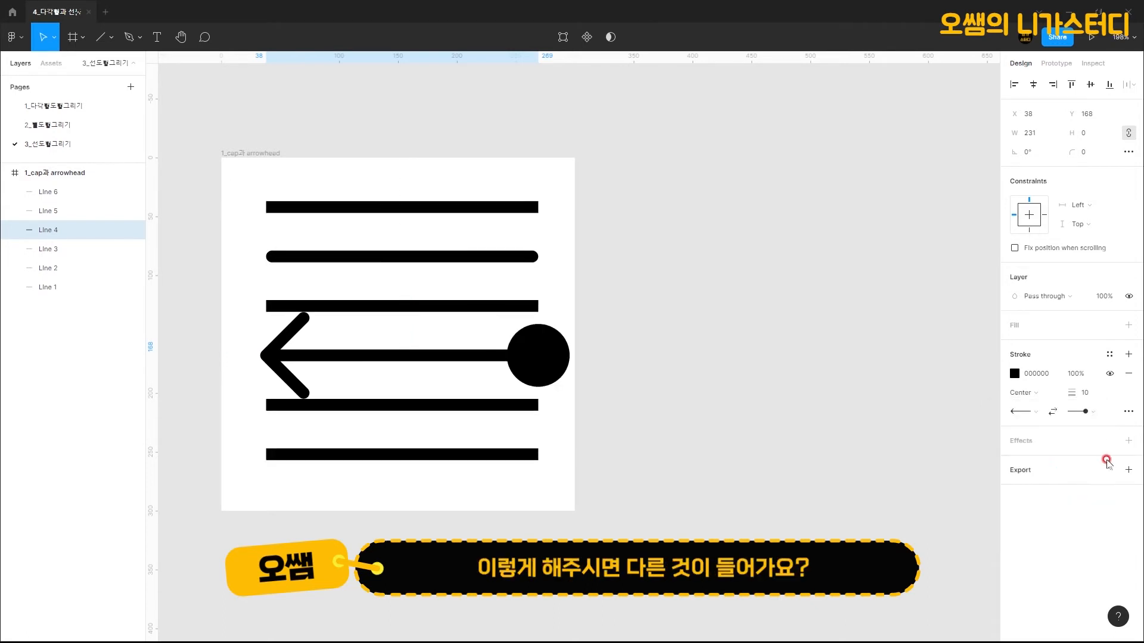
click(1129, 410)
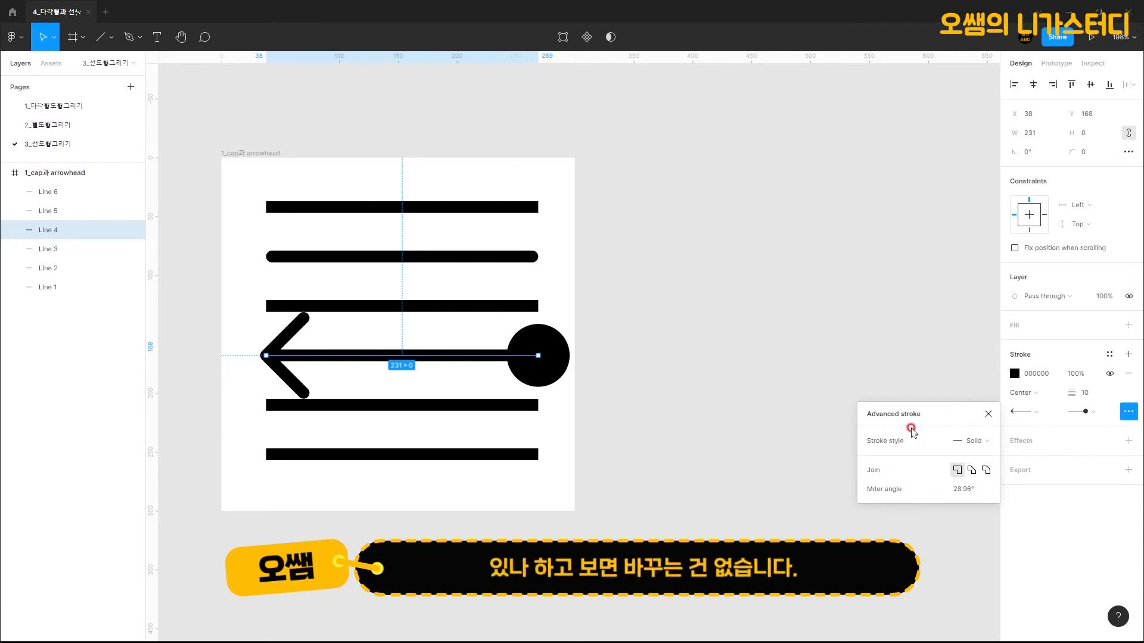
Give the fifth line a Triangle arrow at its start and a Reversed triangle at its end
click(448, 400)
click(451, 402)
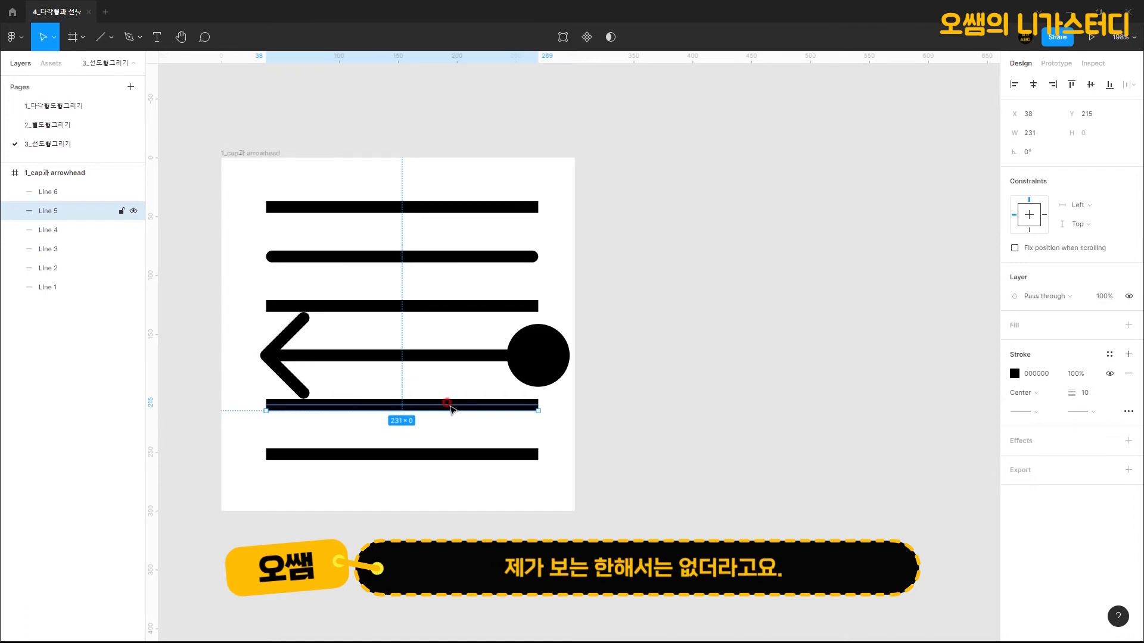
click(1029, 412)
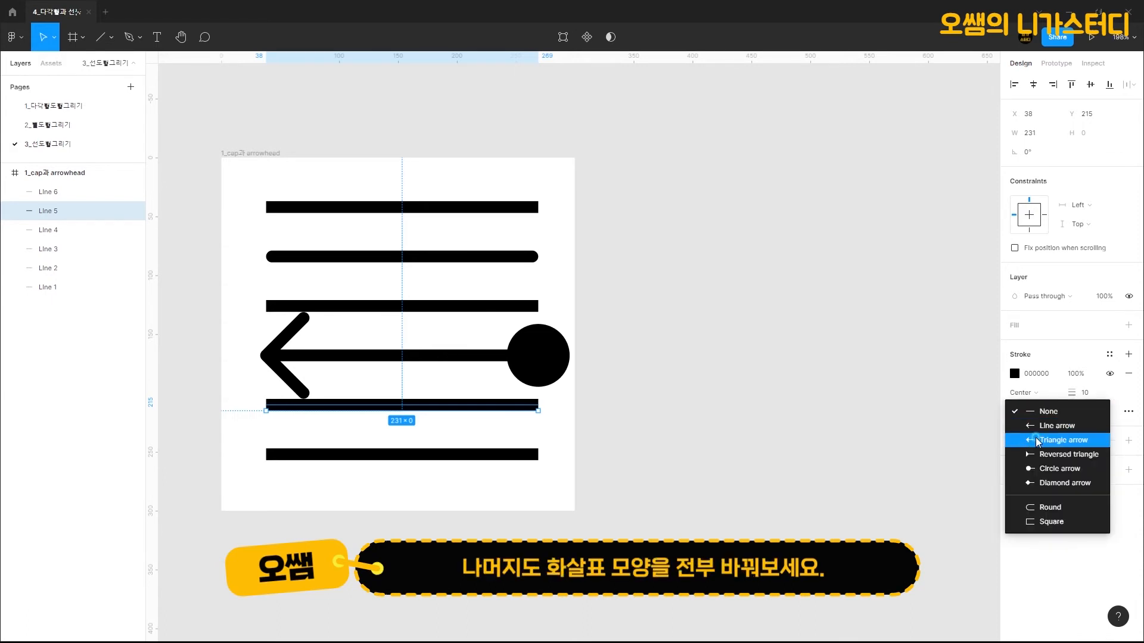
click(1036, 439)
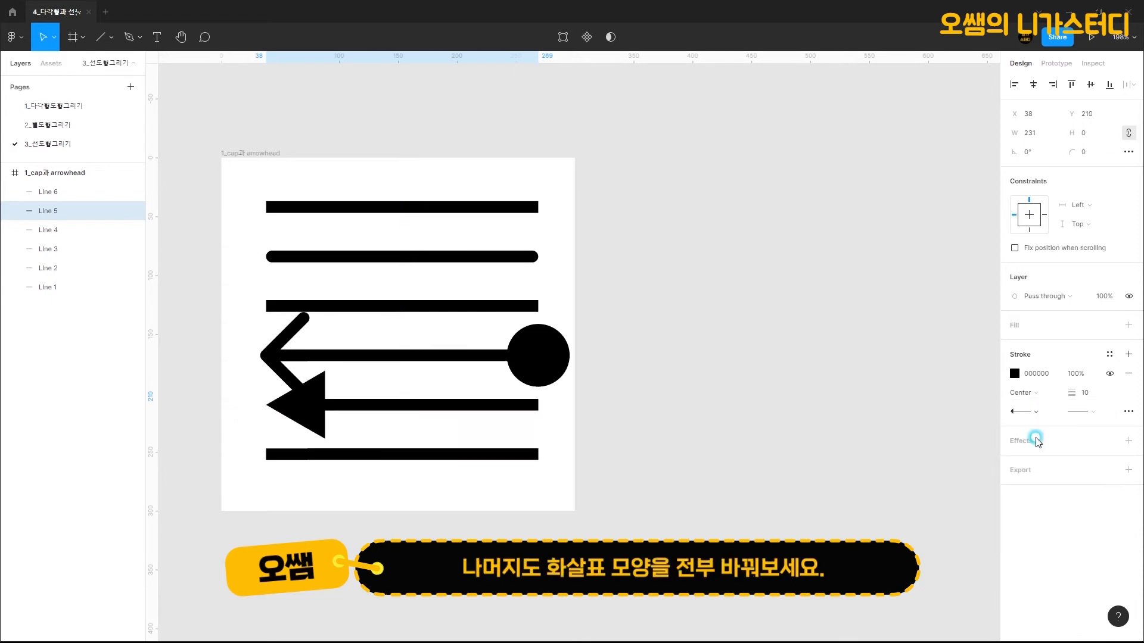
click(1078, 412)
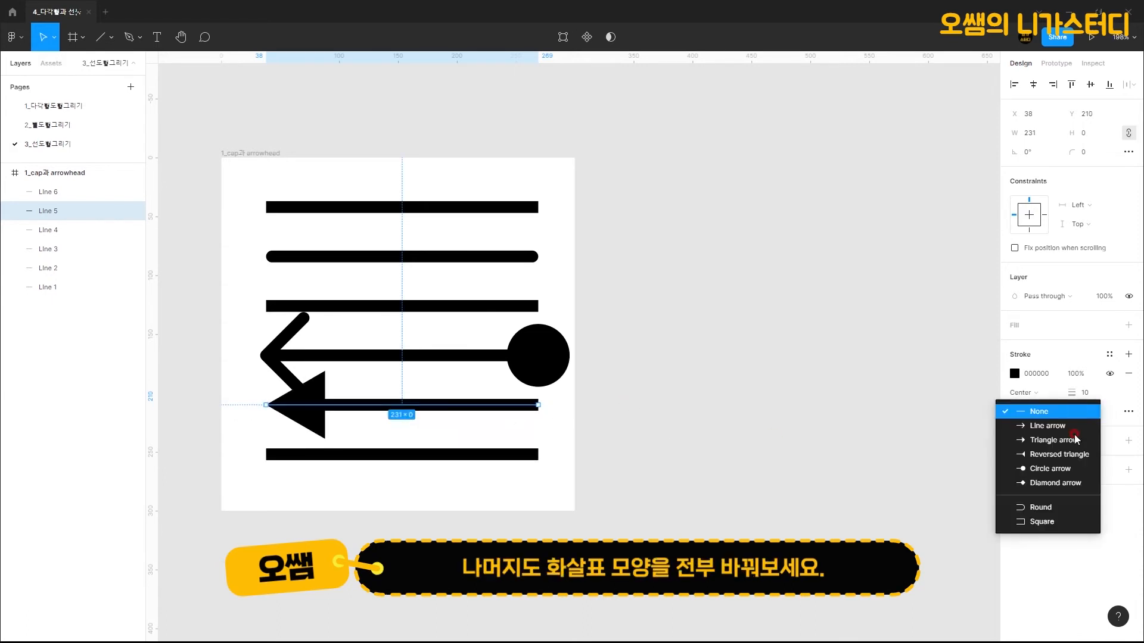
click(1052, 456)
Give the sixth line a Reversed triangle at its start and a Line arrow at its end
click(444, 454)
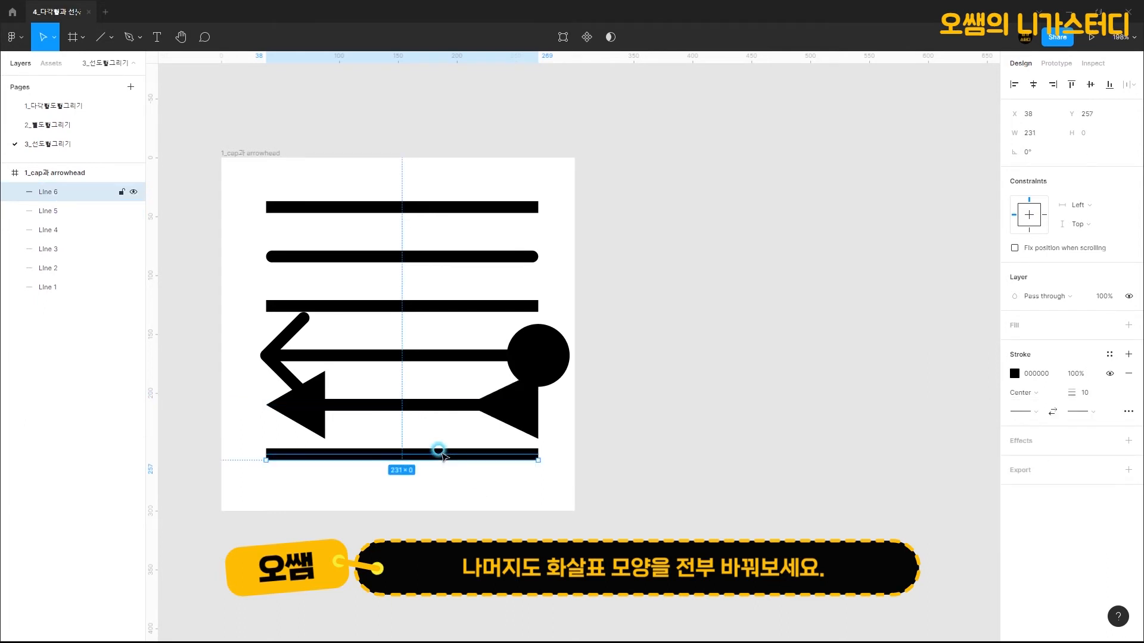
click(1019, 411)
click(1068, 454)
click(1078, 411)
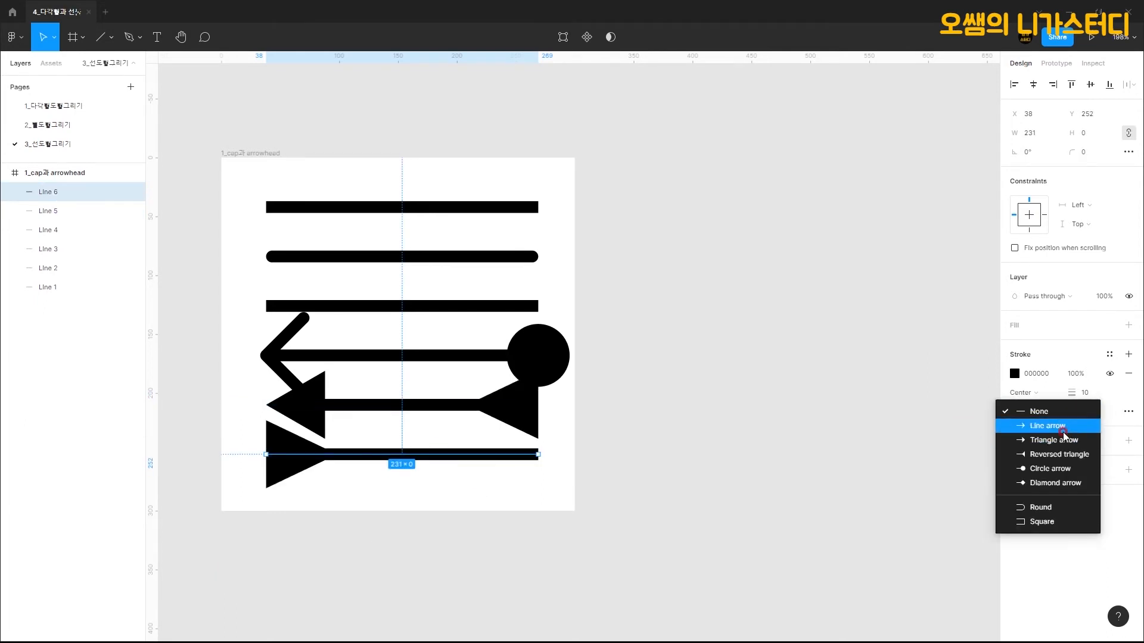
click(1057, 425)
click(797, 432)
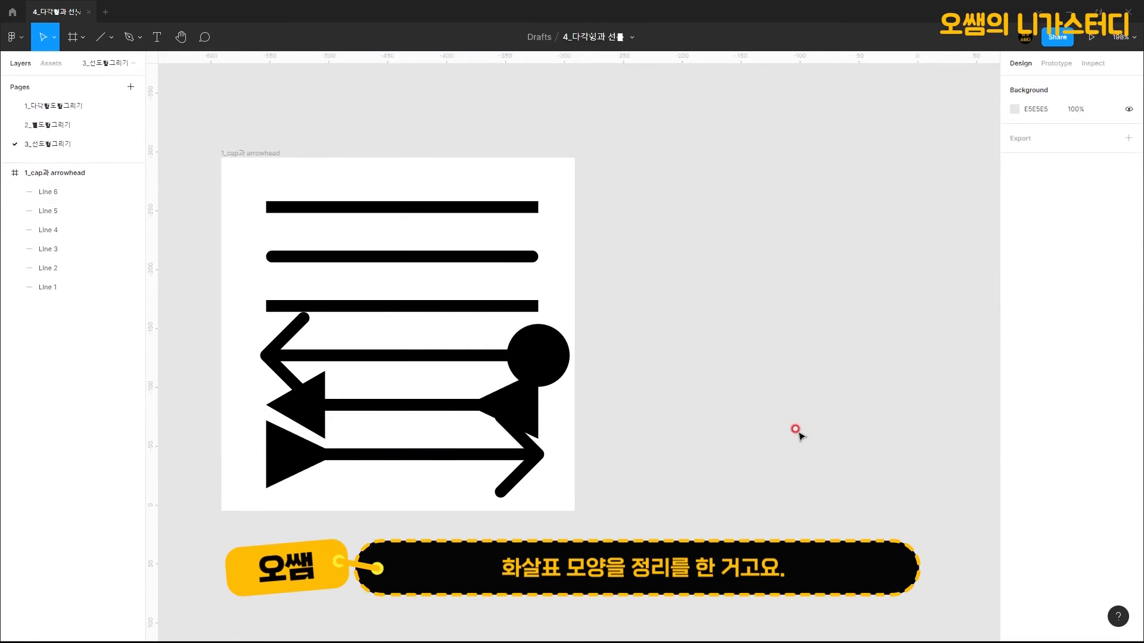
Set the stroke thickness of the fourth line, with the line arrow and circle ends, to 5
click(376, 353)
click(1088, 394)
click(1099, 411)
text(5)
key(Return)
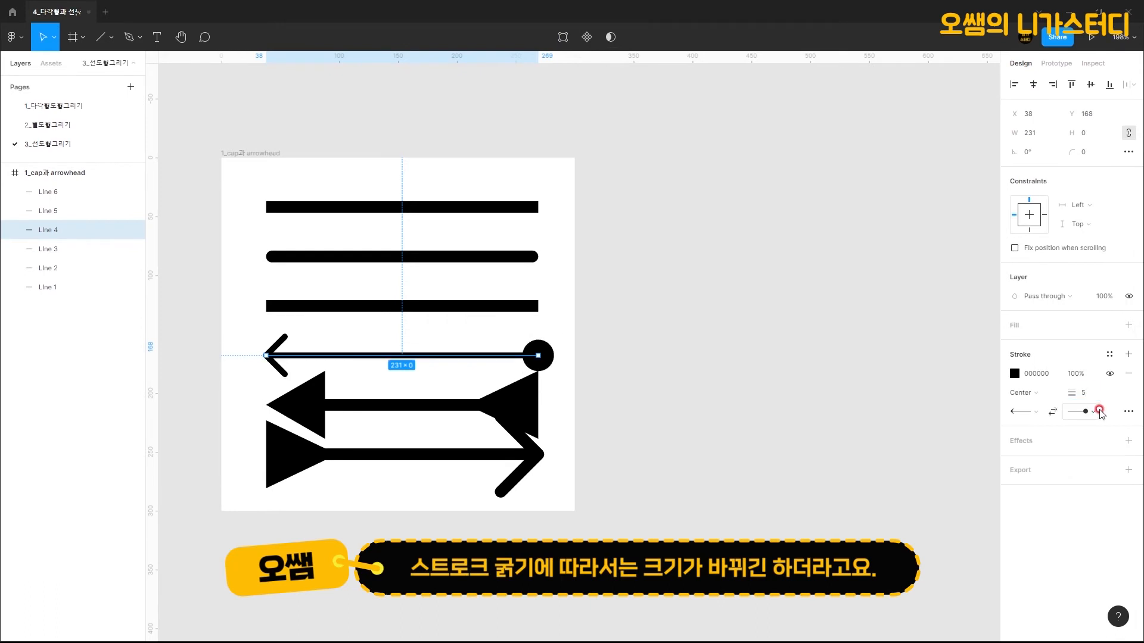
Select the two lowest arrow lines together and set their stroke thickness to 5
drag(617, 523, 443, 398)
click(1078, 446)
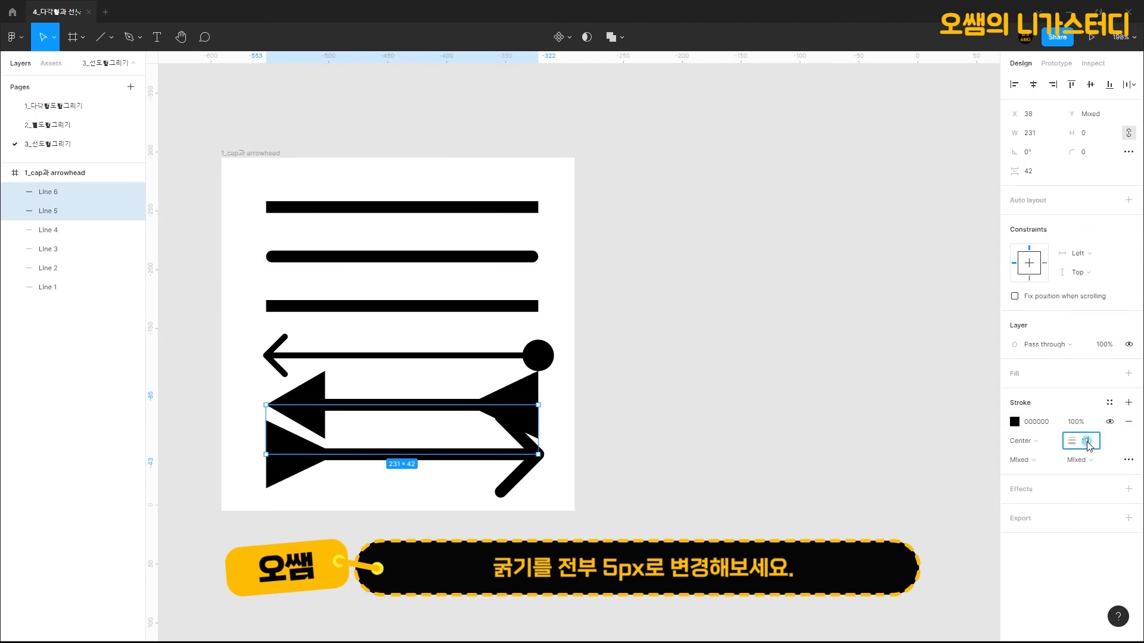
text(5)
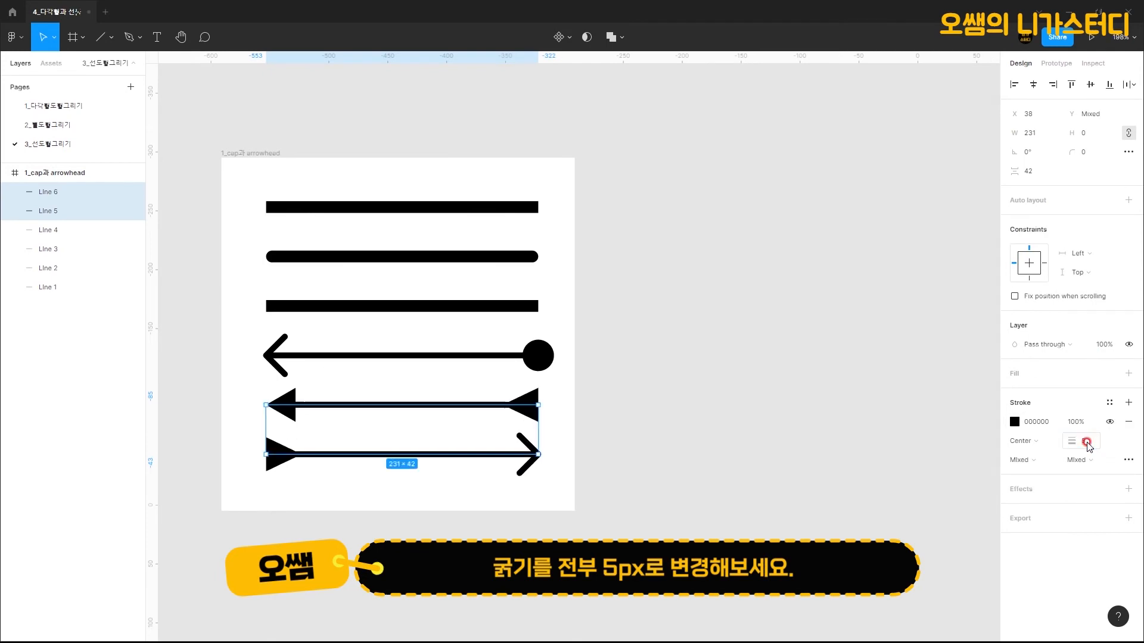
key(Return)
click(667, 382)
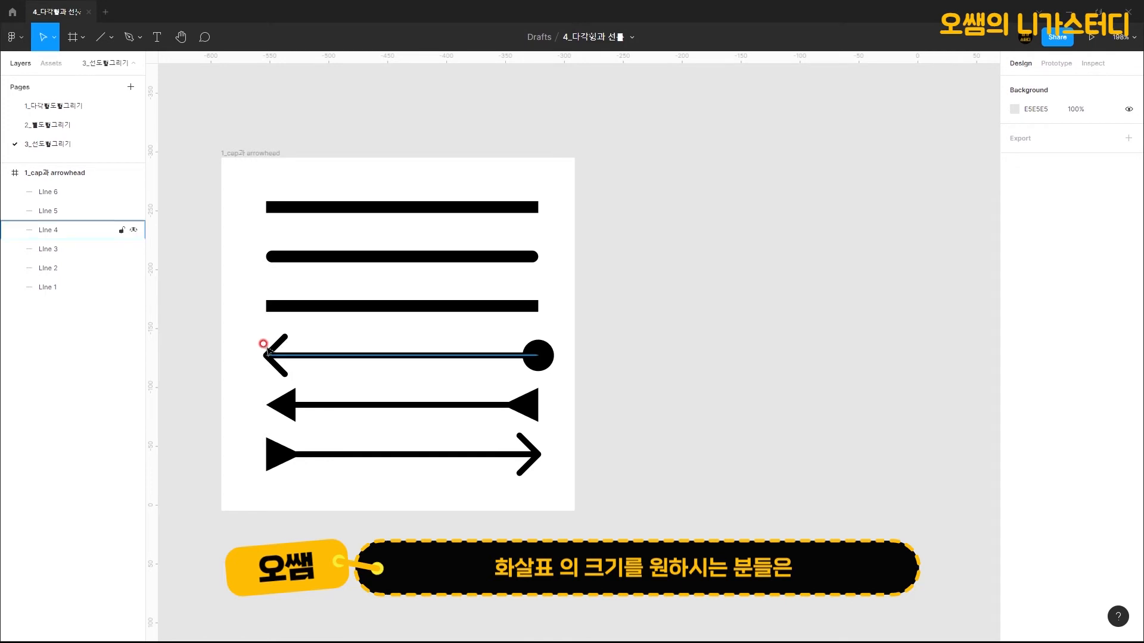
Switch to Illustrator and give the 20 pt line an Arrow 1 start and a feathered arrow tail at its end
click(1070, 12)
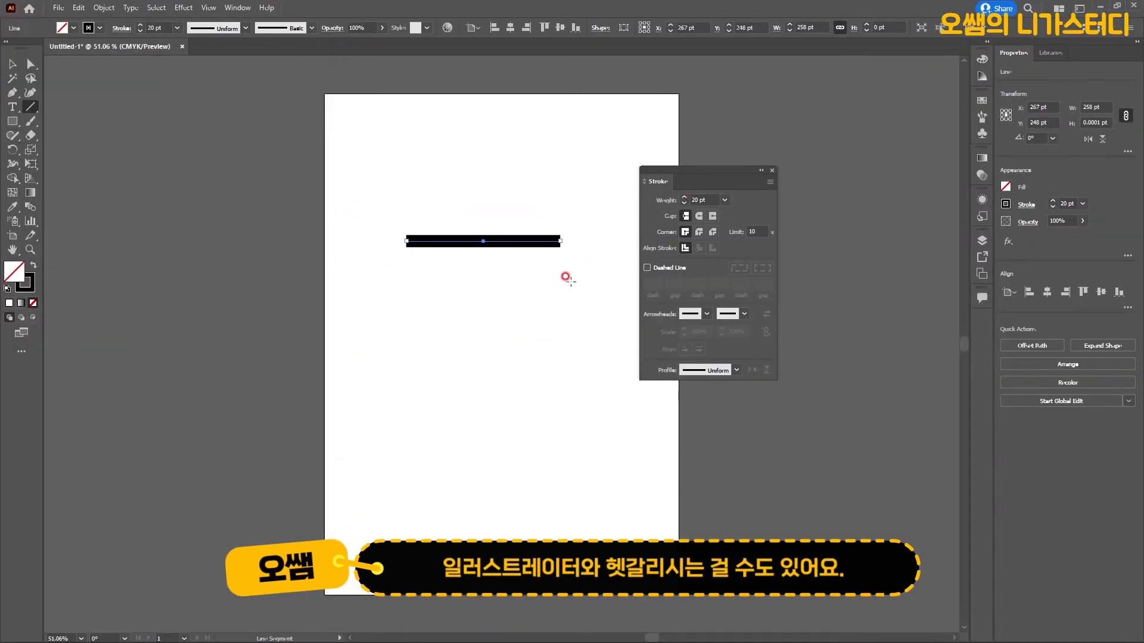
click(692, 318)
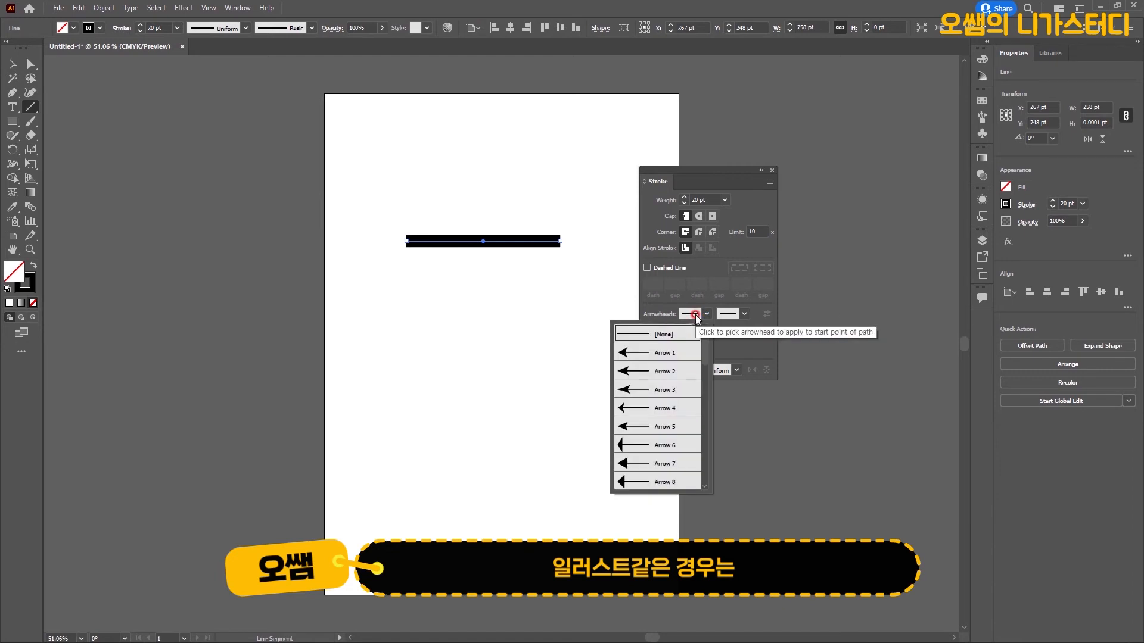
click(663, 357)
click(728, 314)
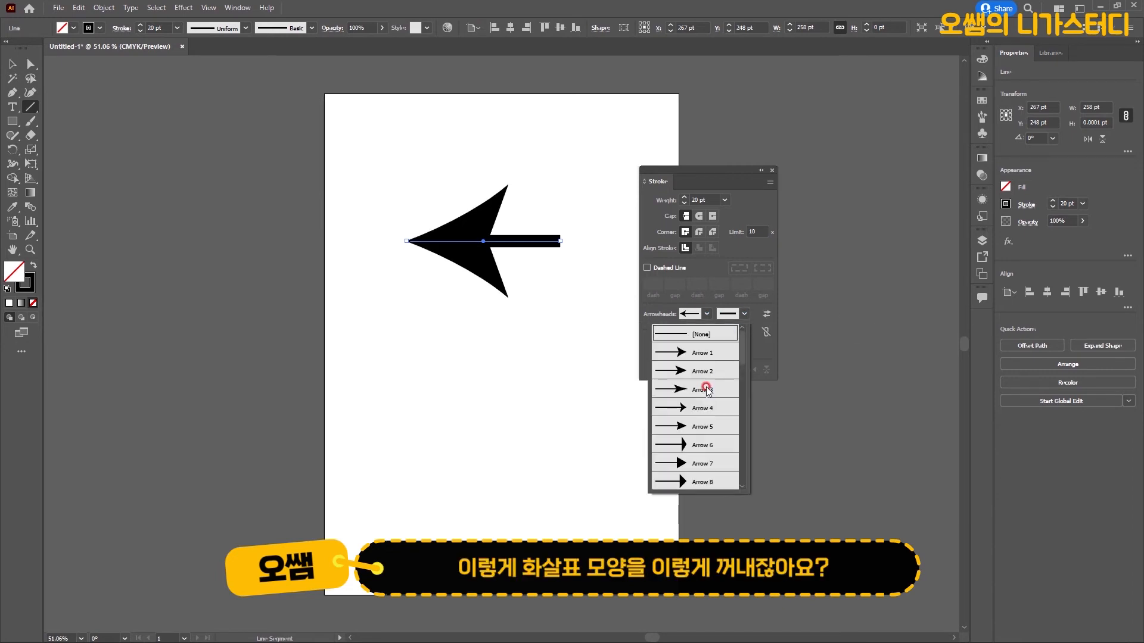
scroll(706, 367, down, 5)
click(710, 357)
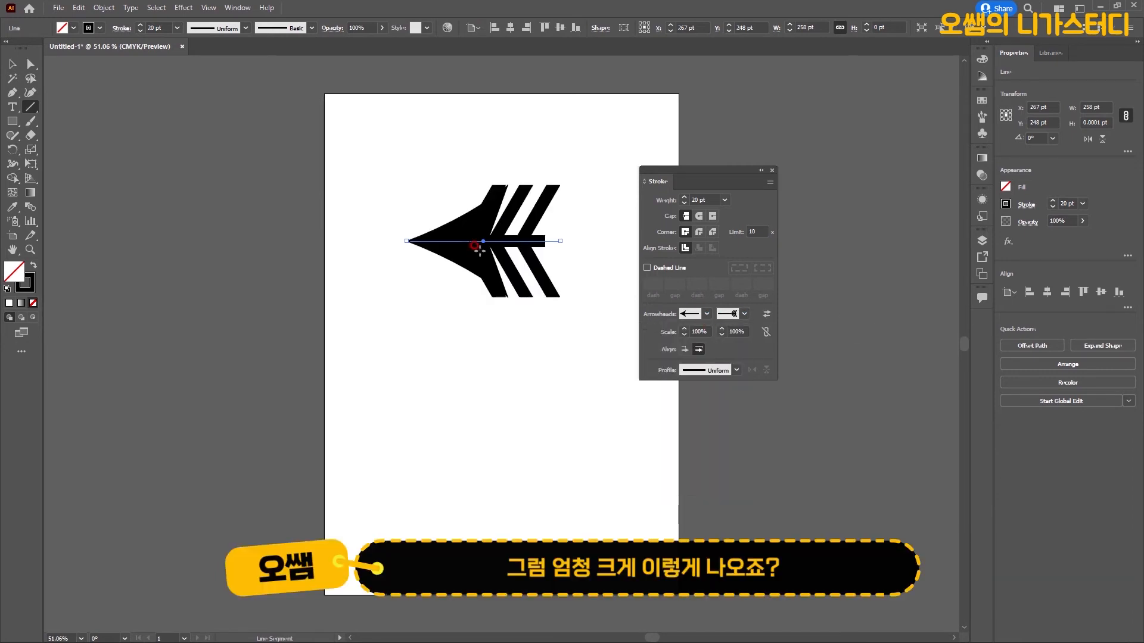
Set the scale of the line's start arrowhead to 20%
click(707, 328)
text(20)
key(Tab)
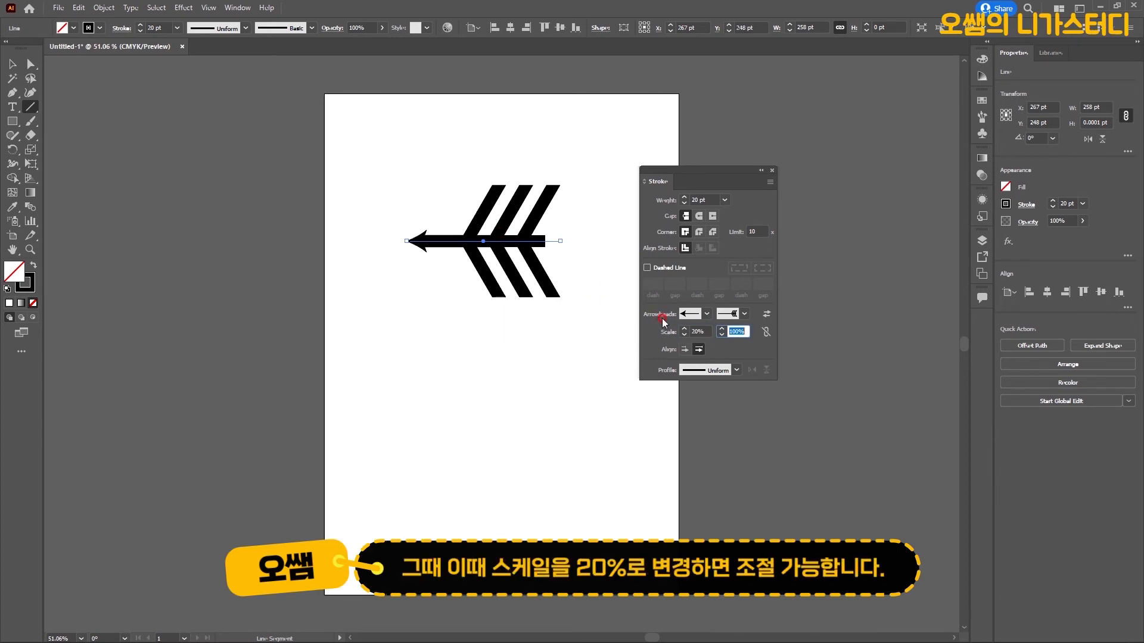
click(662, 320)
click(668, 326)
click(668, 324)
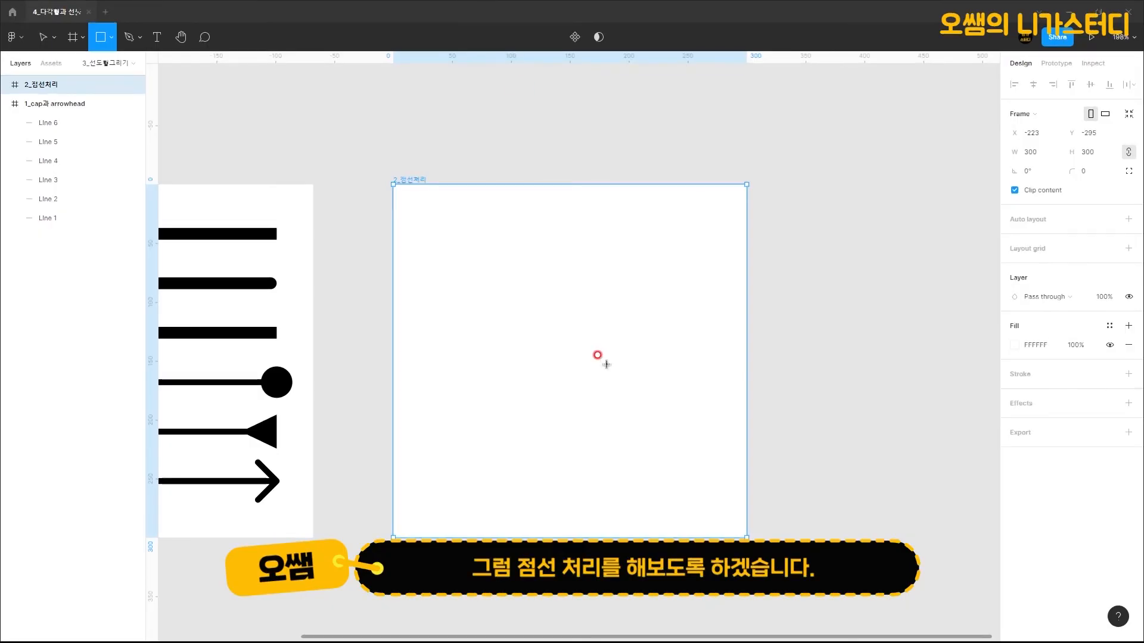
Draw a horizontal line about 247 long near the top of the 2_점선처리 frame and set its stroke thickness to 20
click(112, 41)
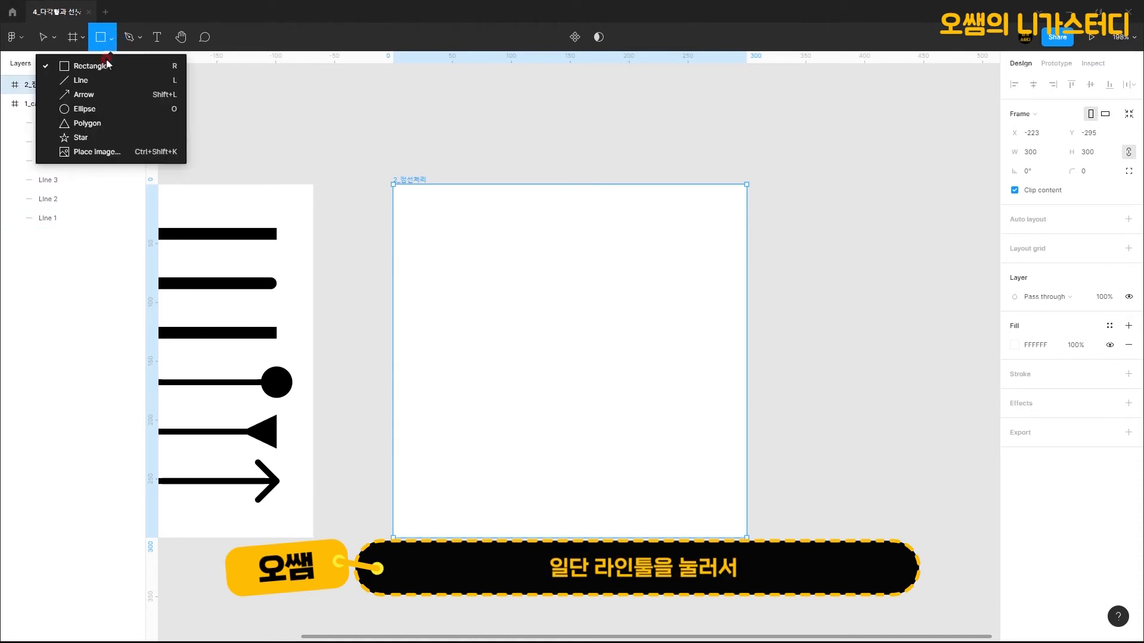
click(102, 78)
mouse_move(425, 215)
mouse_down()
mouse_move(592, 202)
mouse_move(715, 220)
mouse_up()
click(1089, 394)
text(20)
key(Return)
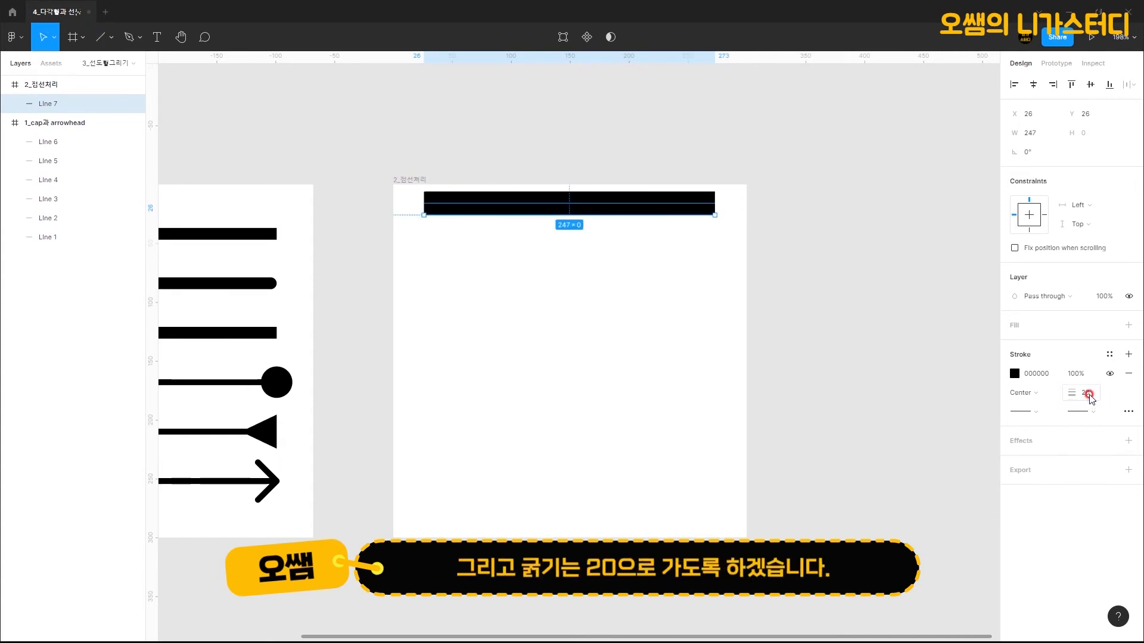
Move the thick line slightly down in the 2_점선처리 frame and place a duplicate about 46 below it
alt+click(644, 202)
drag(648, 205, 640, 288)
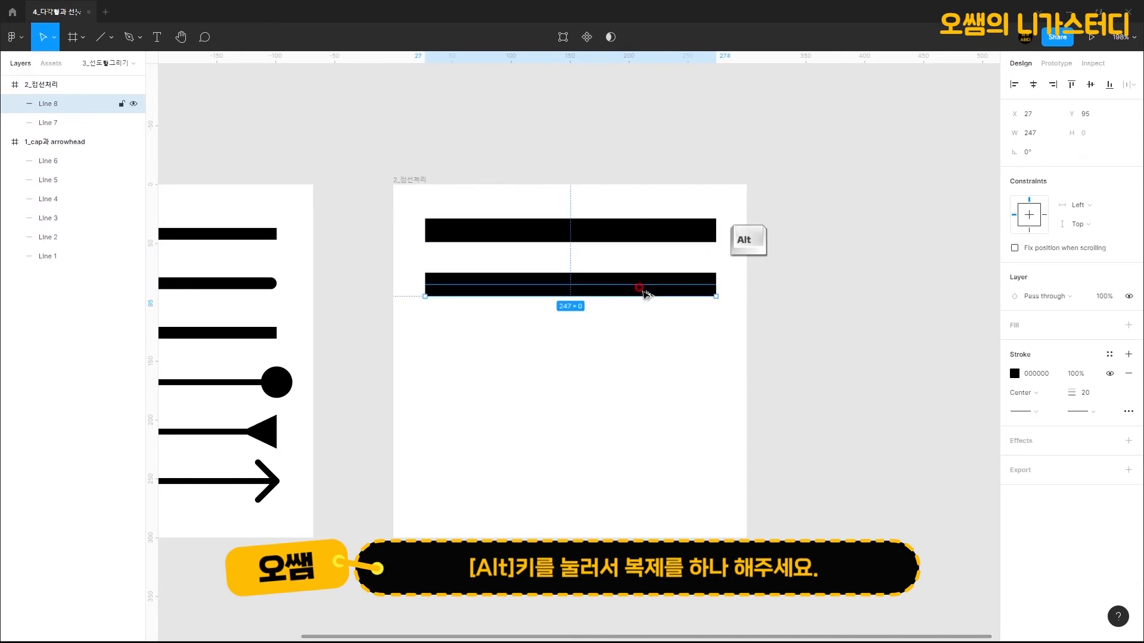
Duplicate the thick line three more times at the same spacing, then spread all five lines evenly about 54 apart
key(ctrl+d)
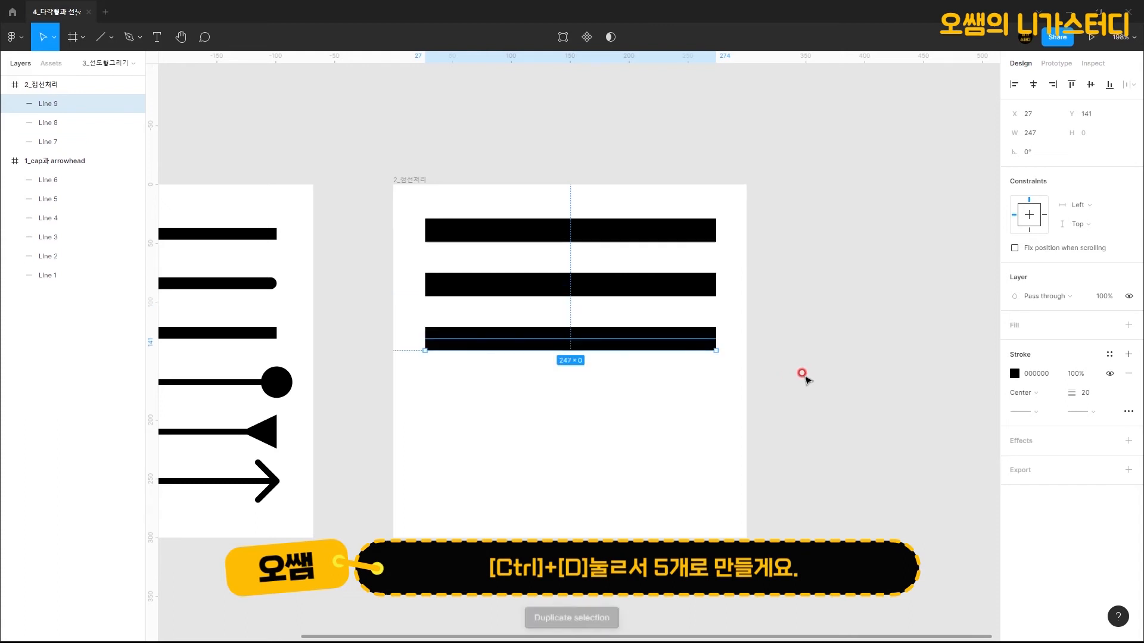
key(ctrl+d)
key(ctrl+d)
key(ctrl+a)
mouse_move(574, 254)
mouse_down()
mouse_move(584, 268)
mouse_move(566, 240)
mouse_move(582, 273)
mouse_up()
click(762, 277)
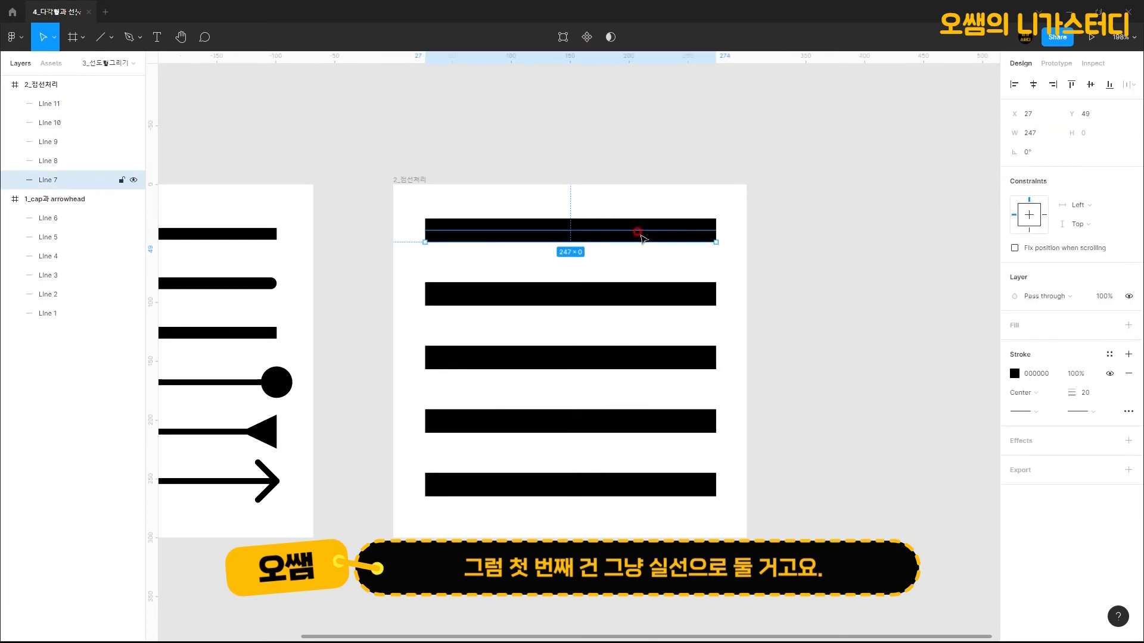
Give the second line in the 2_점선처리 frame a Dash stroke style with a dash length of 20
click(629, 292)
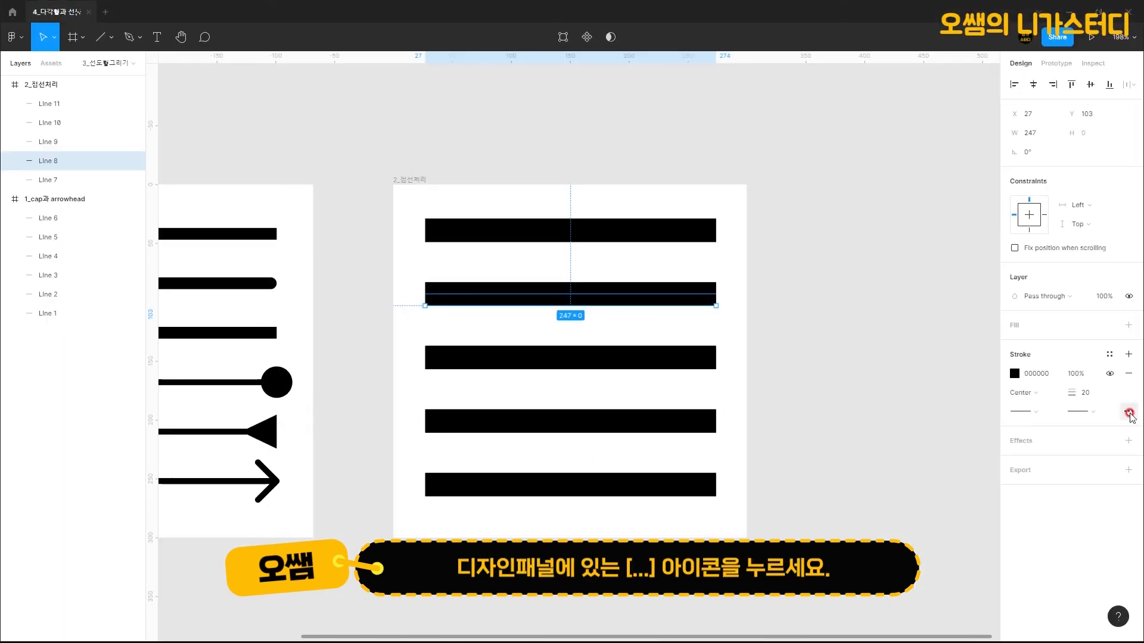
click(1130, 413)
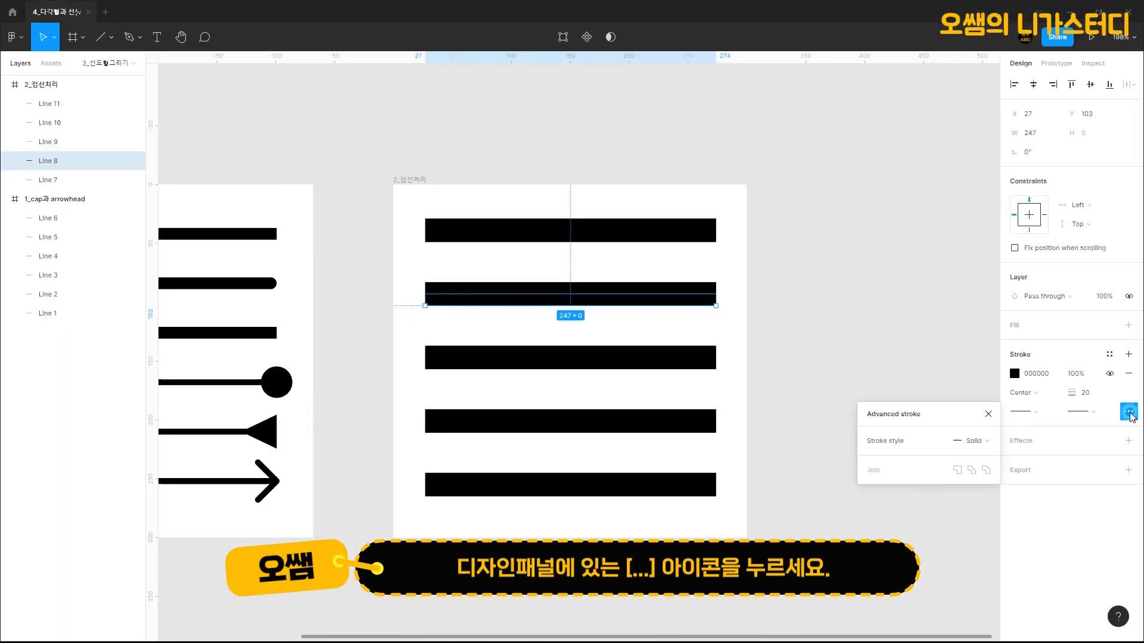
click(987, 442)
click(987, 453)
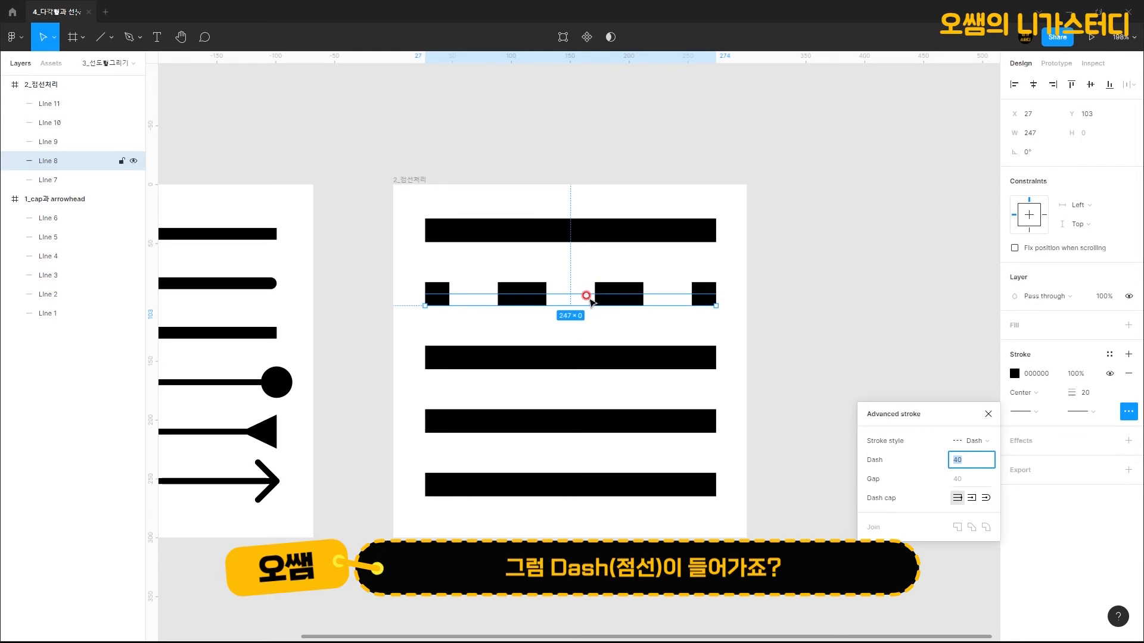
click(968, 461)
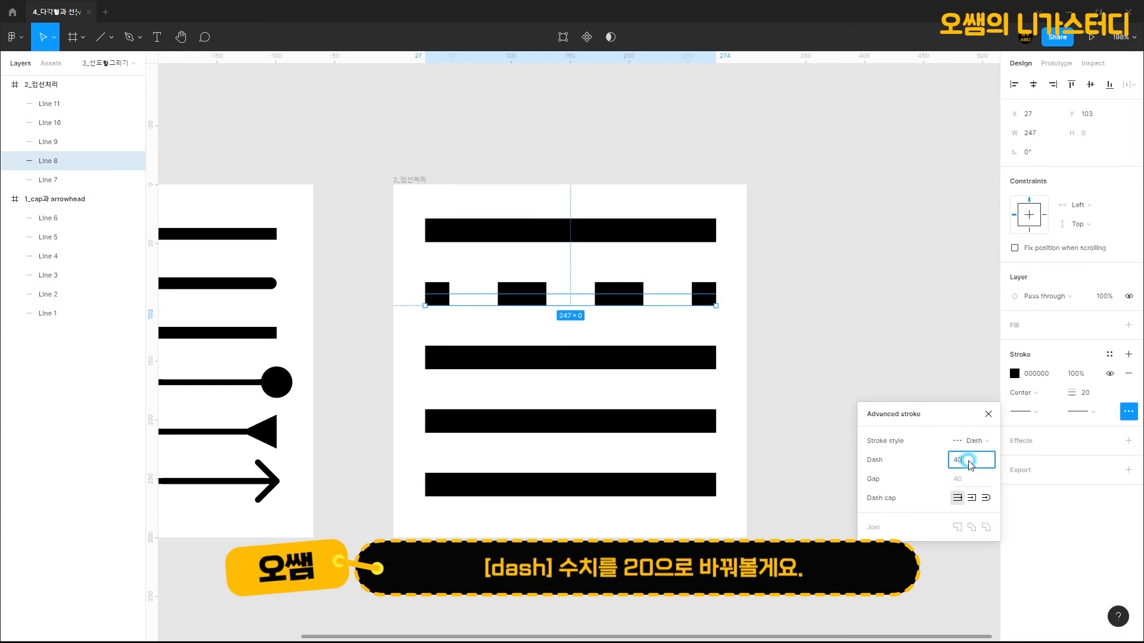
drag(966, 462, 938, 453)
text(20)
key(Return)
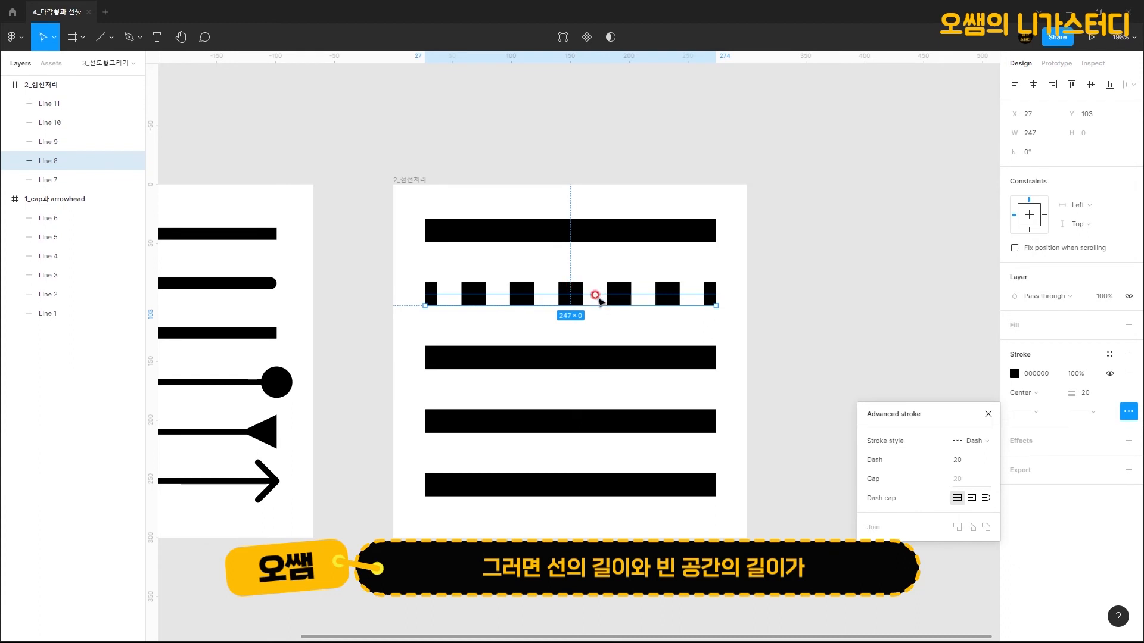
Change the third line to a Dash stroke style with dash 20 and gap 10
click(567, 356)
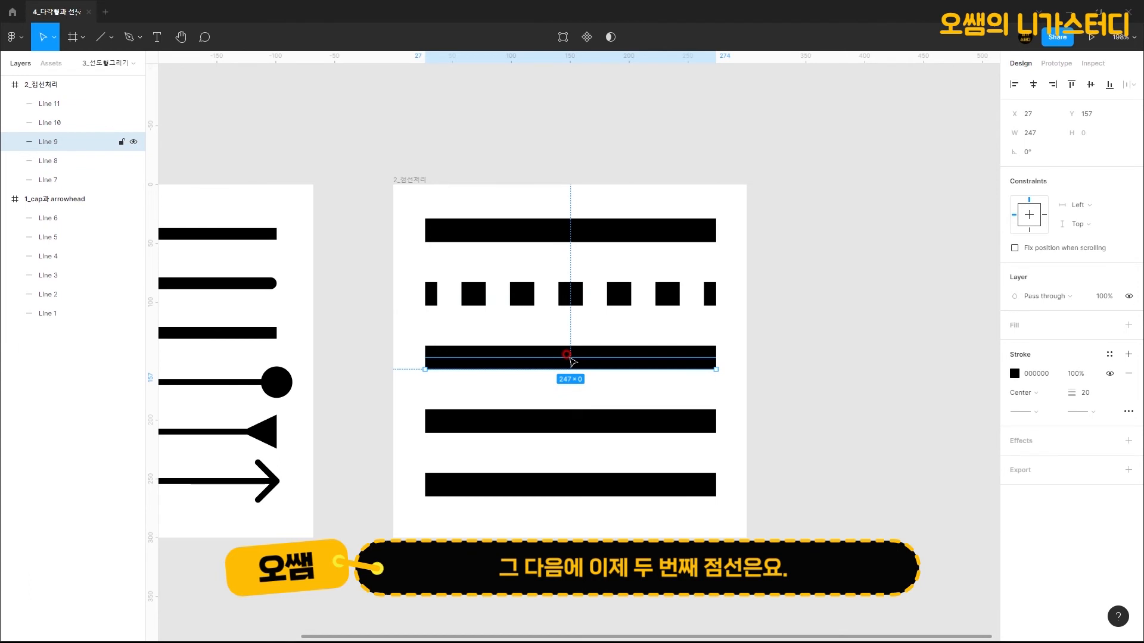
click(1128, 411)
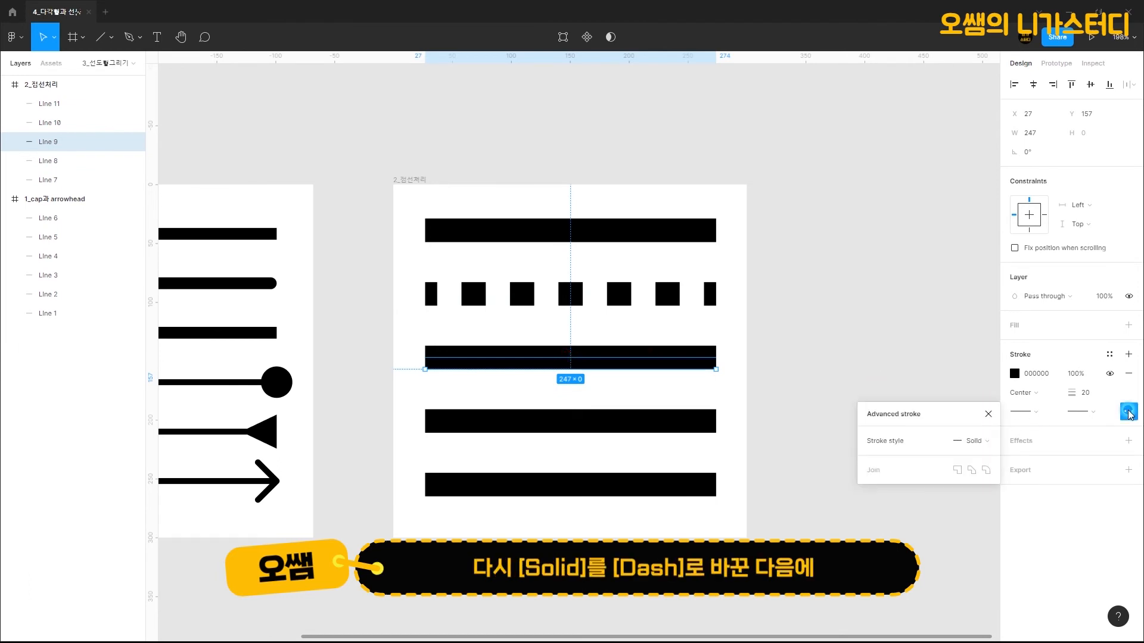
click(980, 441)
click(992, 455)
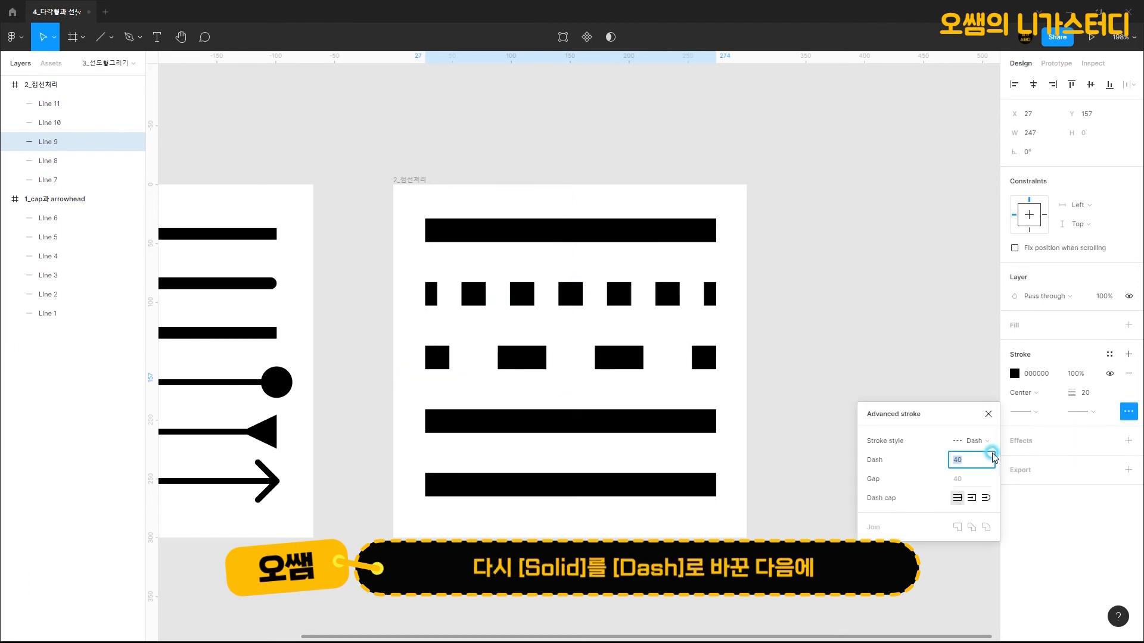
text(20)
click(975, 477)
text(10)
key(Return)
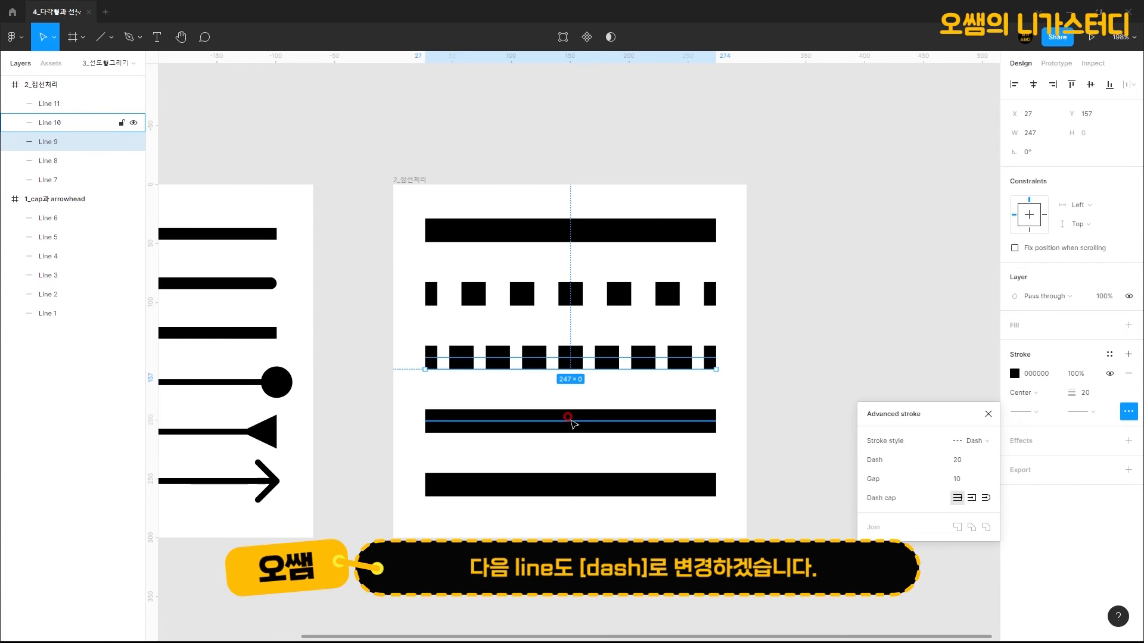
Turn the fourth line into round dots using the Dash stroke style with dash 0.1, gap 40 and a round dash cap
click(570, 420)
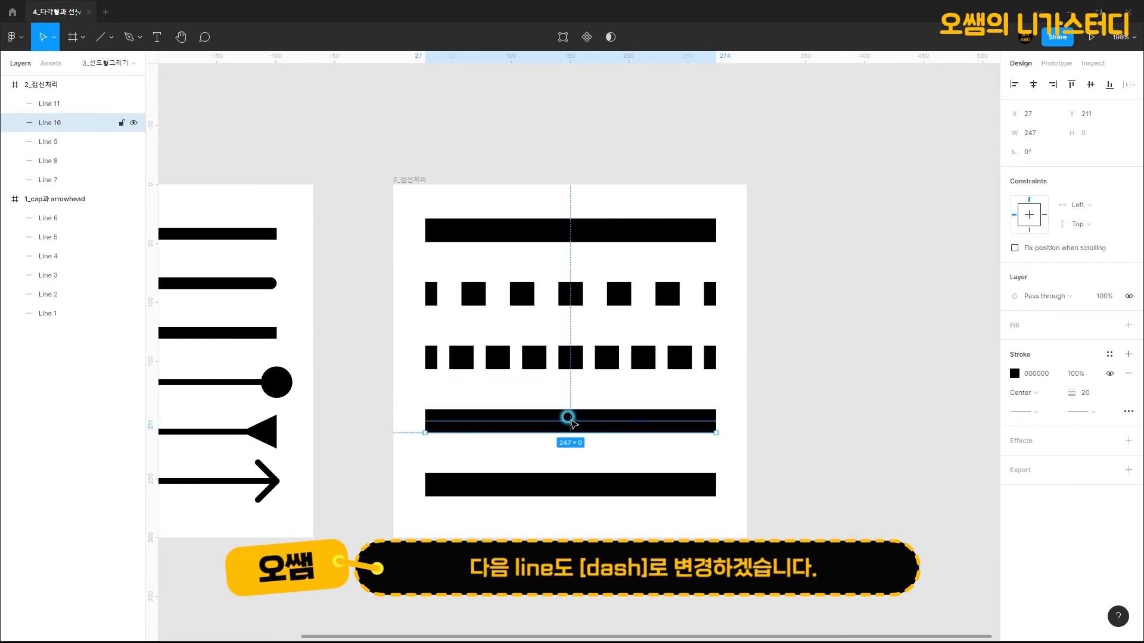
click(1126, 412)
click(990, 440)
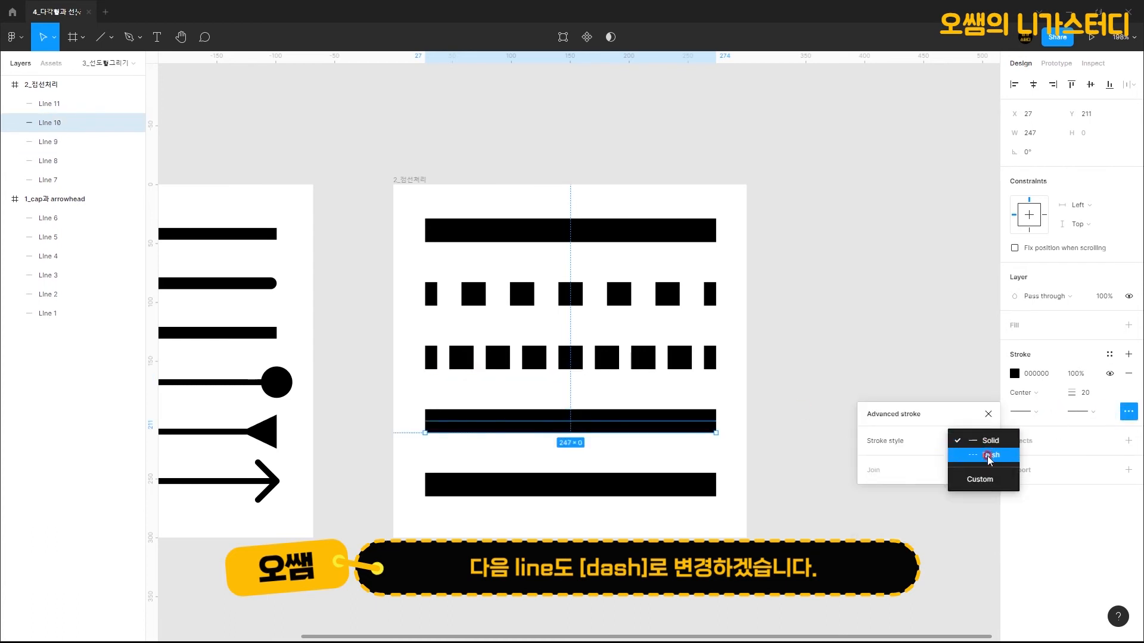
click(988, 457)
click(982, 462)
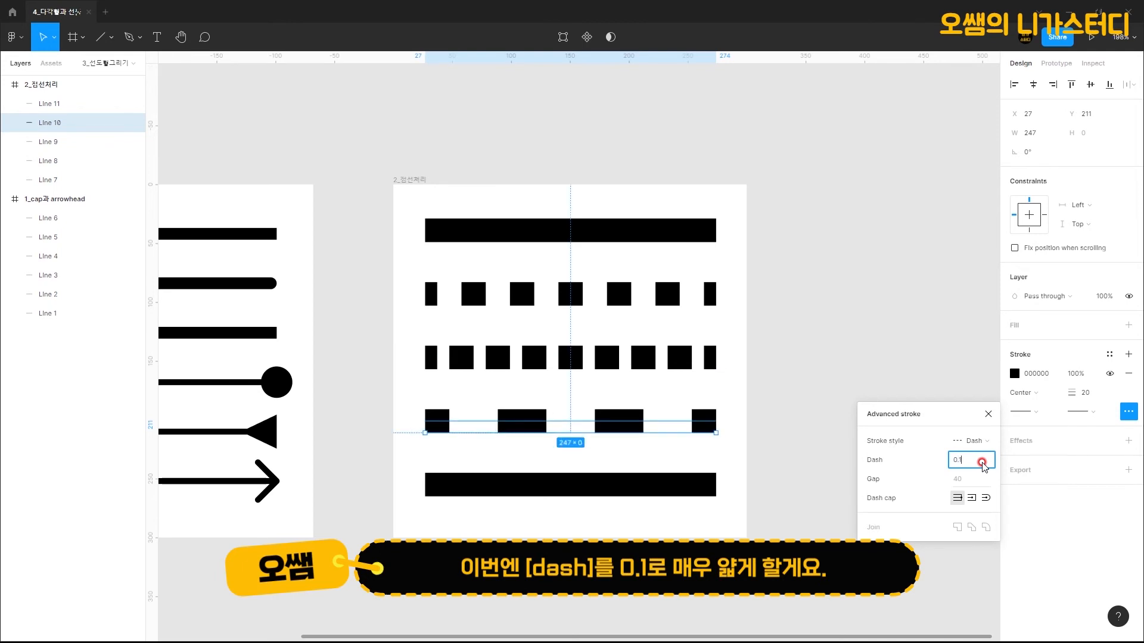
key(Return)
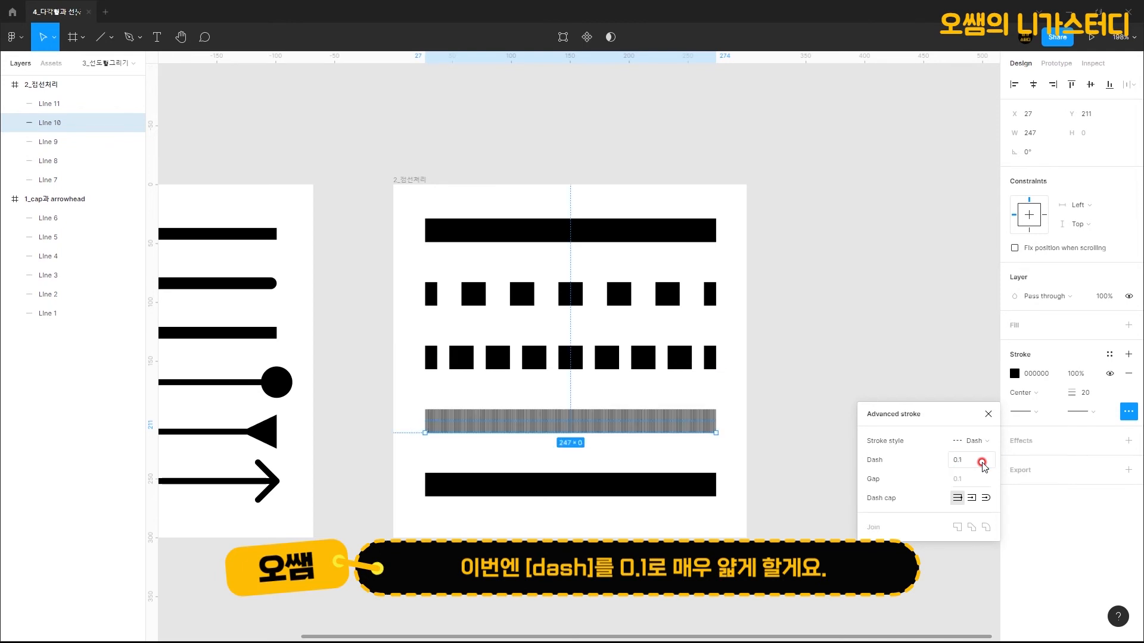
click(959, 477)
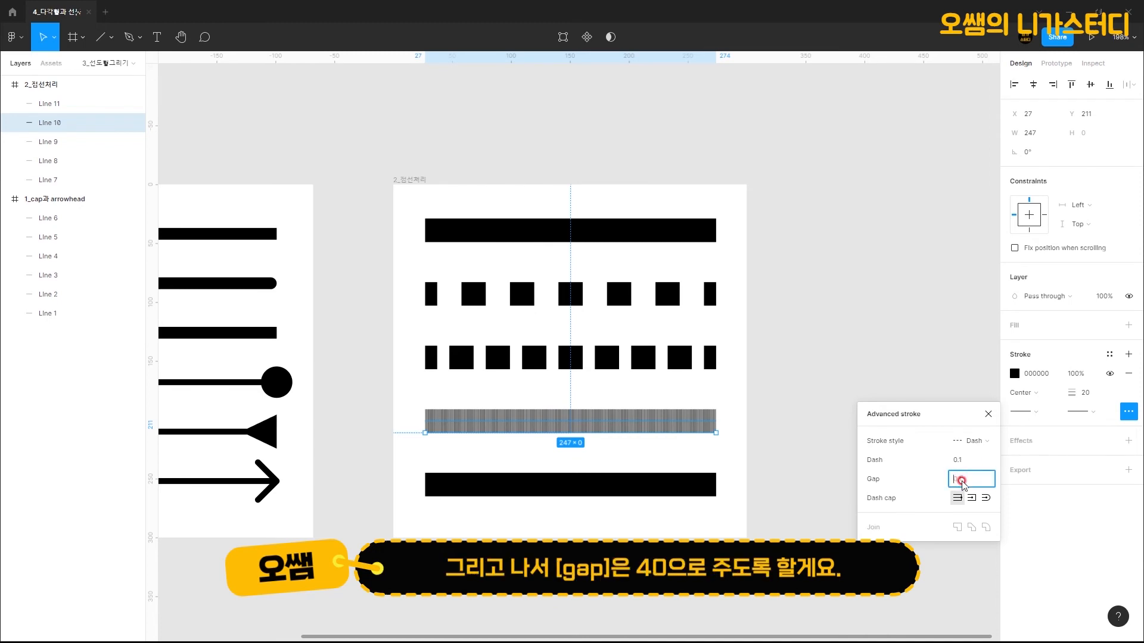
text(40)
key(Return)
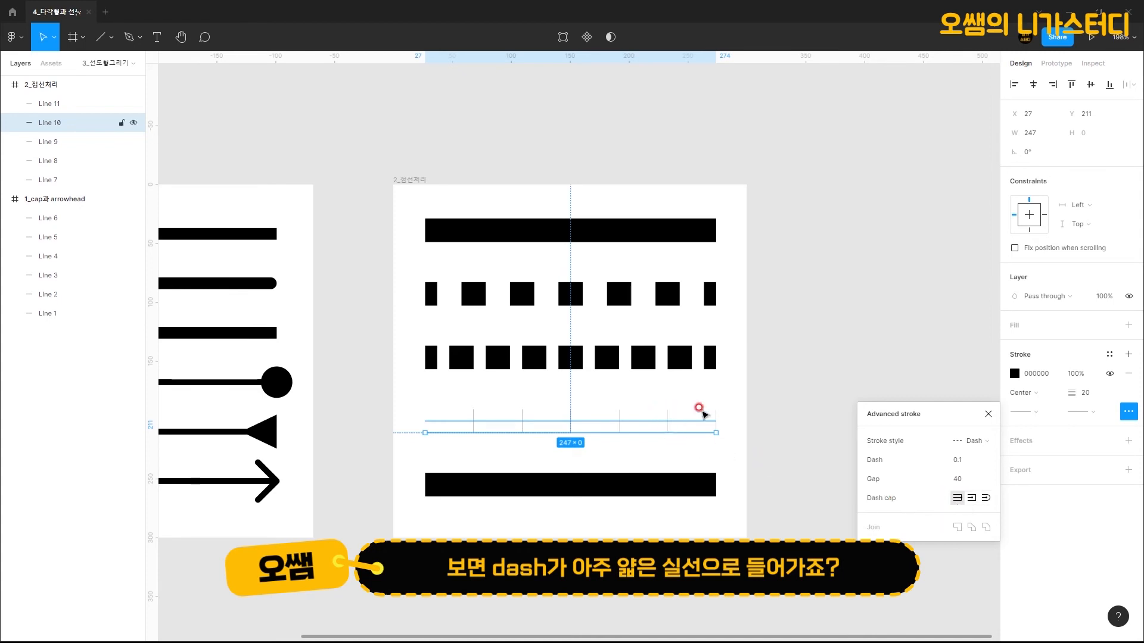
click(987, 499)
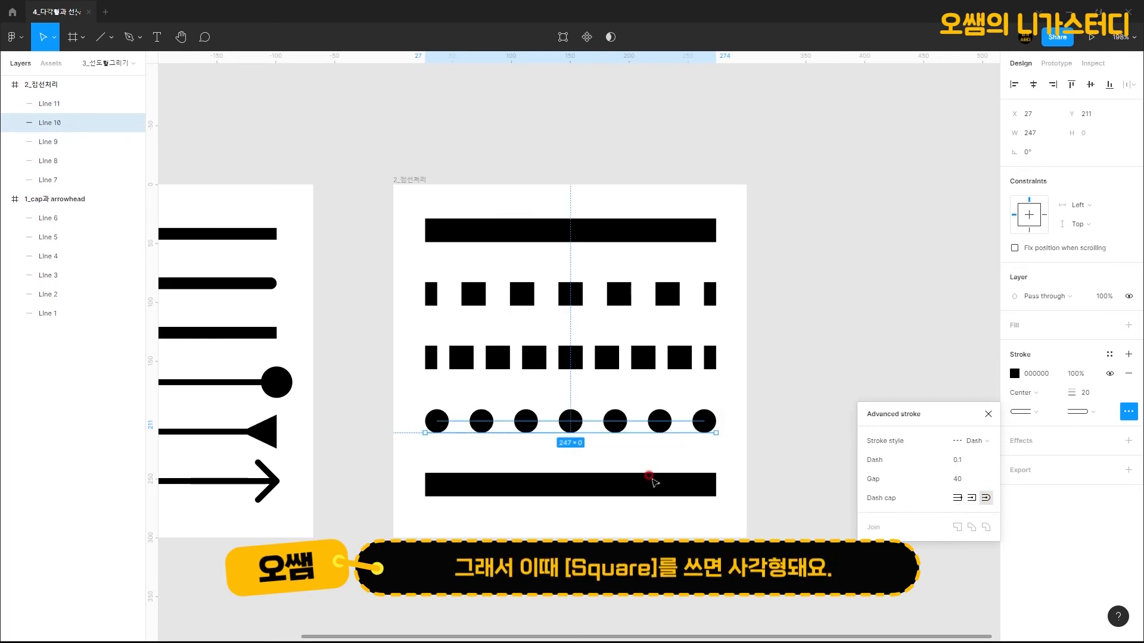
Turn the fifth line into square dots using the Dash stroke style with dash 0.1, a square dash cap and gap 40
click(646, 486)
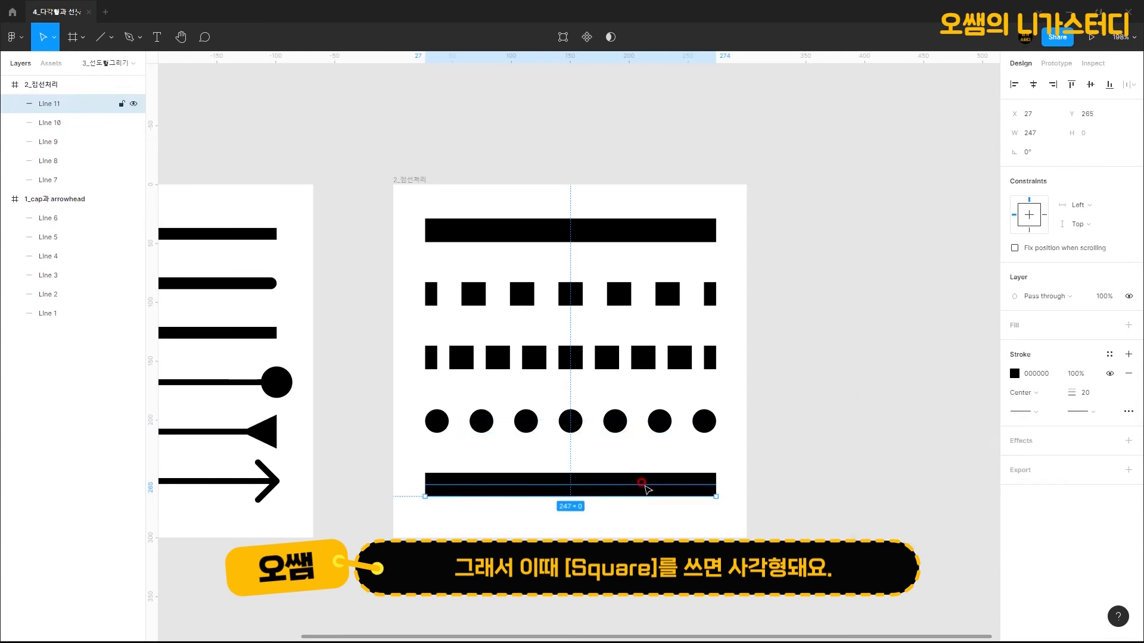
click(1128, 412)
click(972, 441)
click(980, 454)
click(968, 462)
text(0)
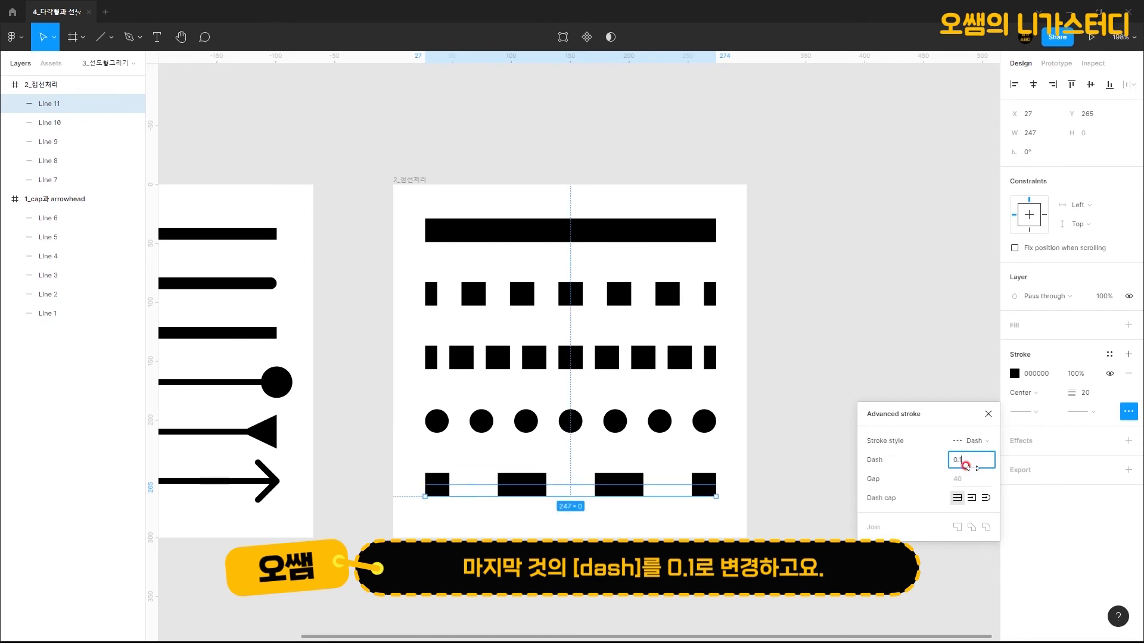
text(.1)
key(Return)
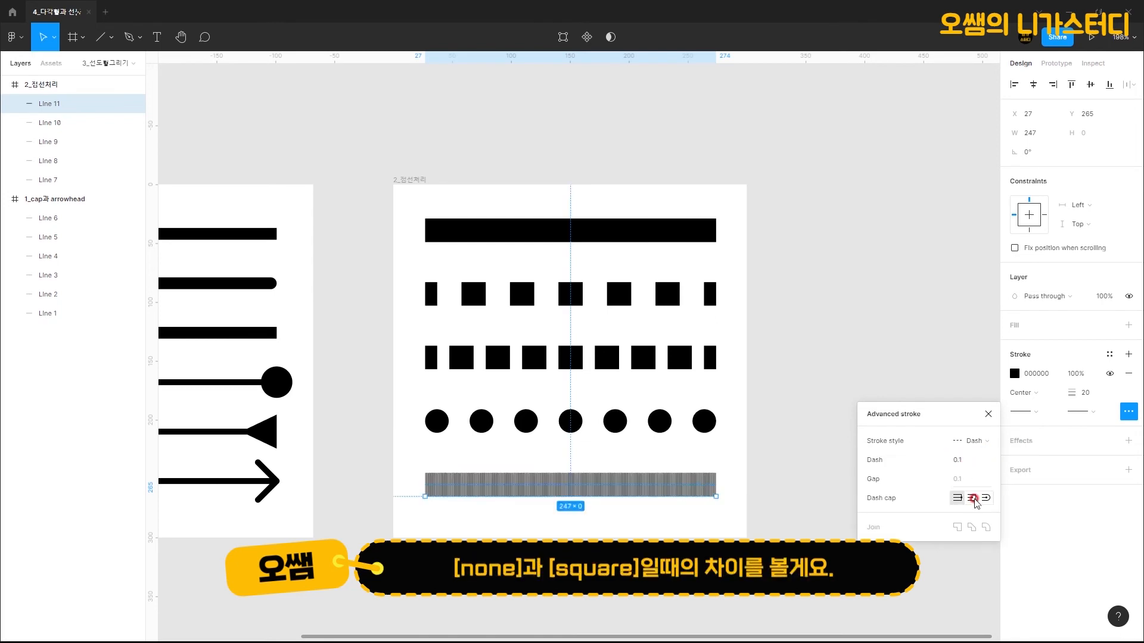
click(973, 498)
click(962, 481)
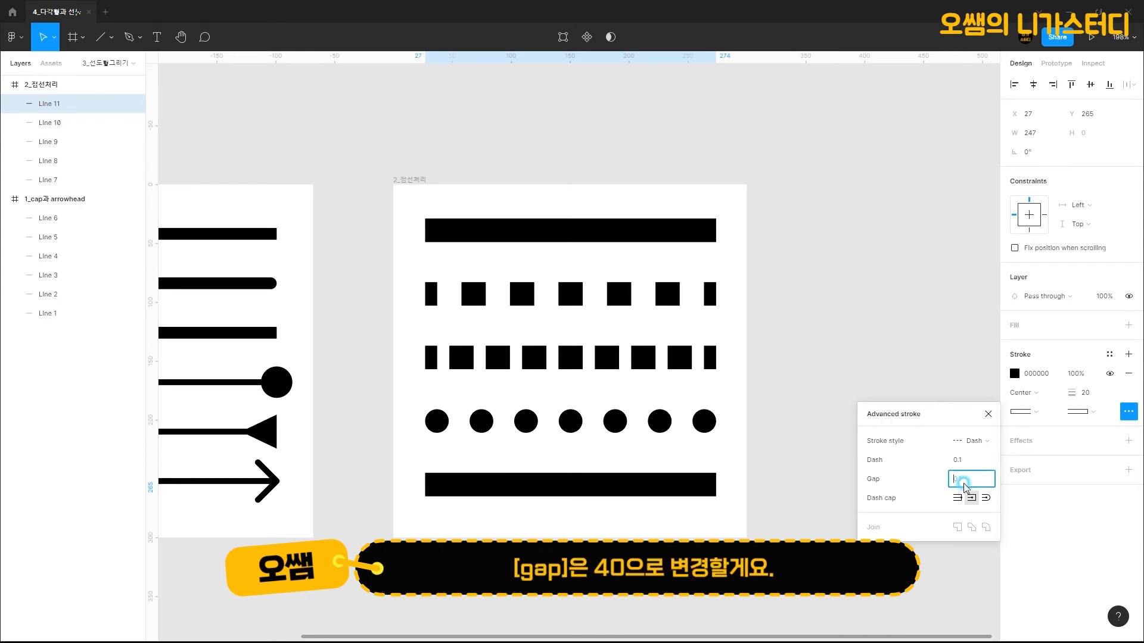
text(40)
key(Return)
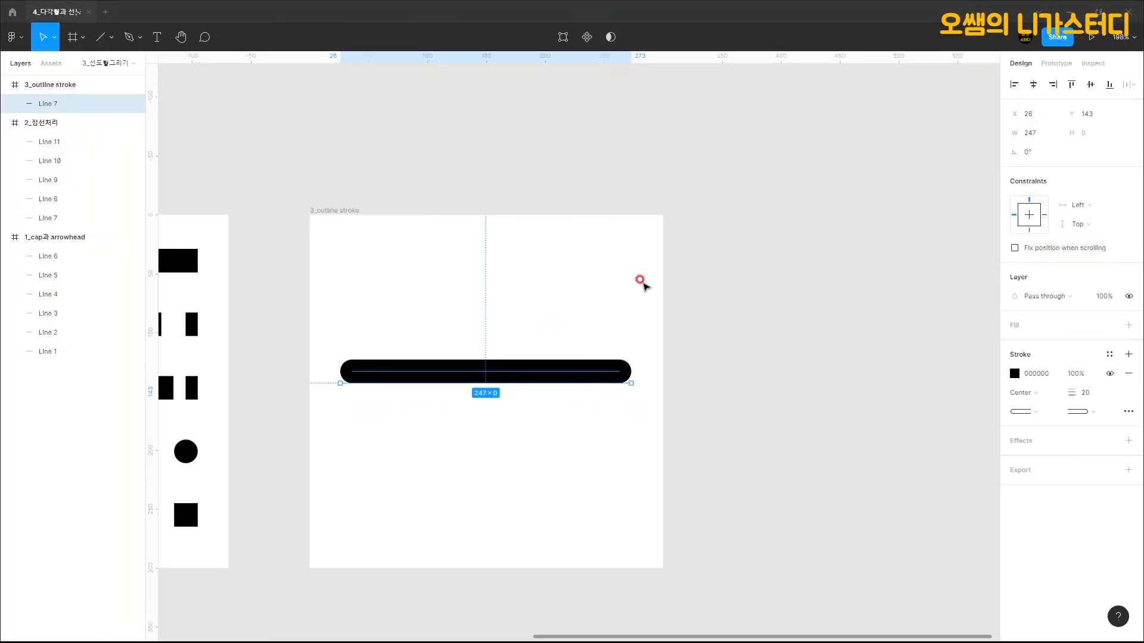
Convert the rounded line in the 3_outline stroke frame into a filled shape with Outline stroke
click(572, 310)
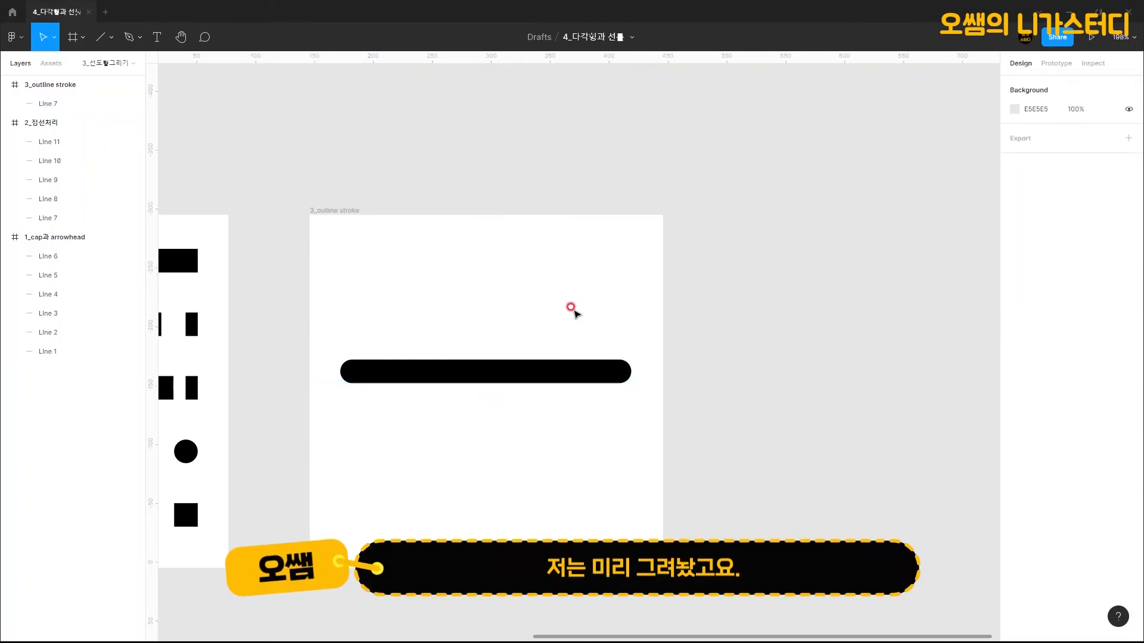
click(560, 371)
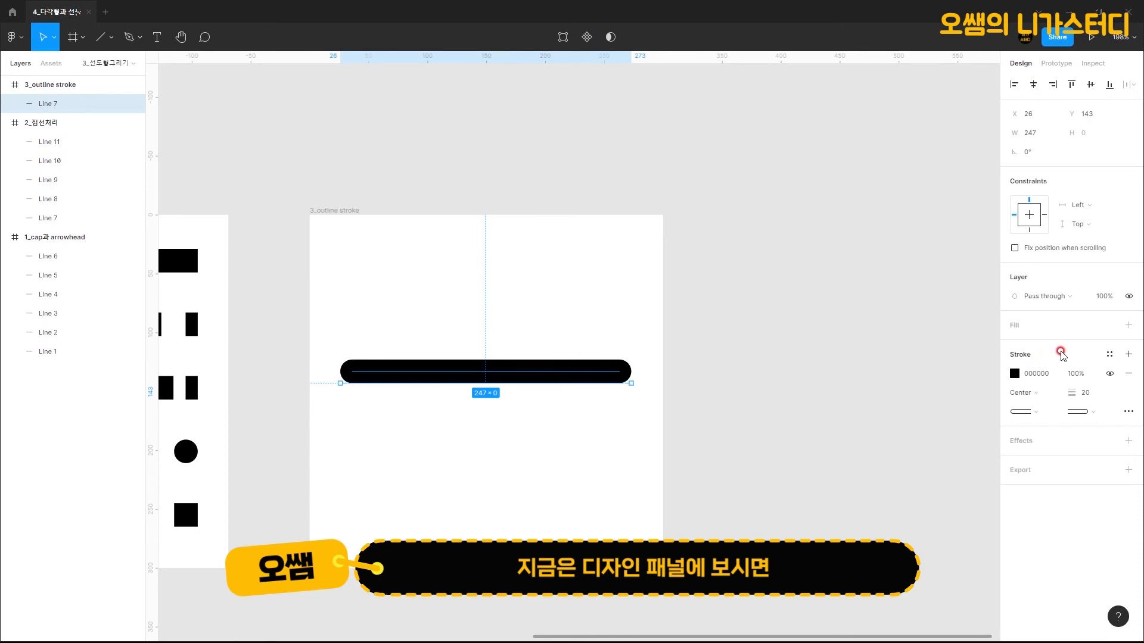
key(ctrl+1)
click(1038, 340)
mouse_move(1038, 340)
mouse_down()
mouse_move(1052, 345)
mouse_move(1066, 324)
mouse_up()
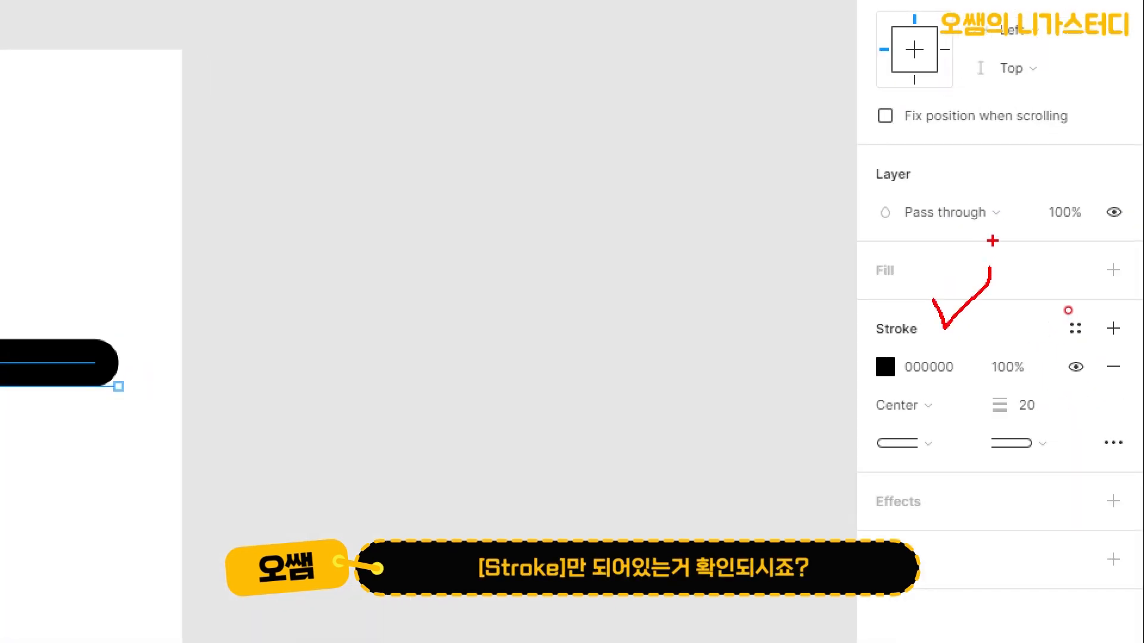
key(Escape)
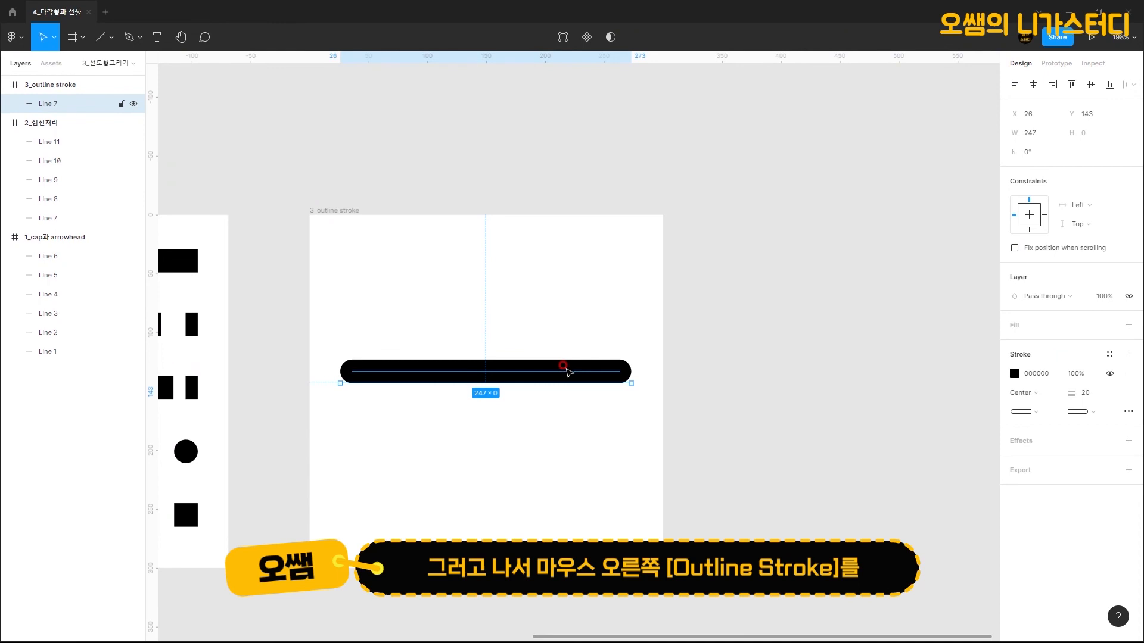
right_click(566, 371)
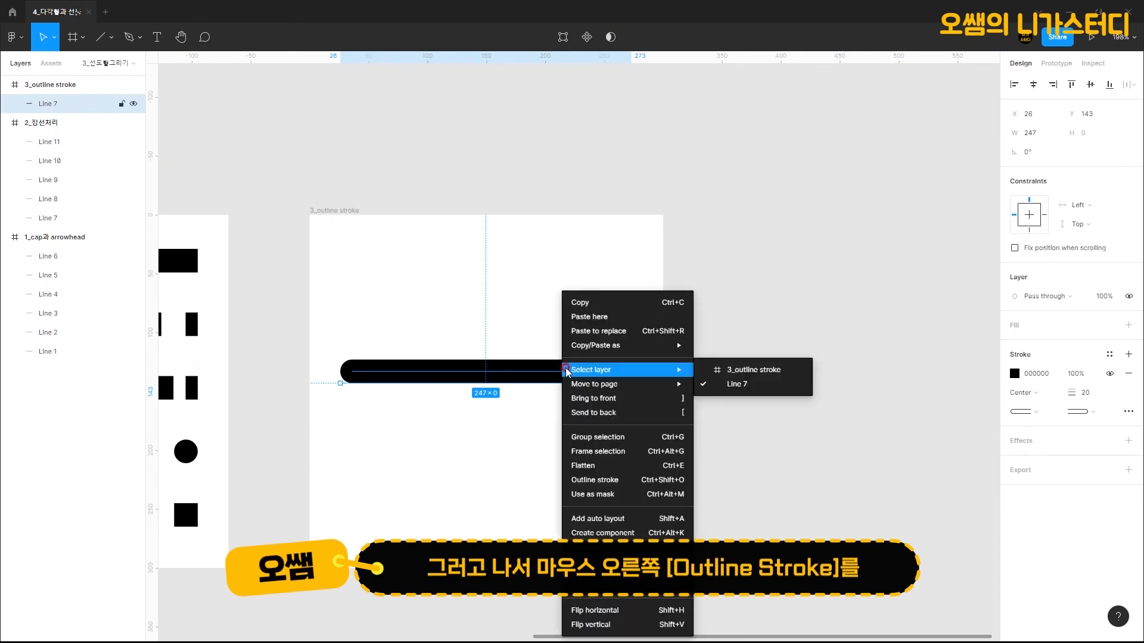
click(625, 481)
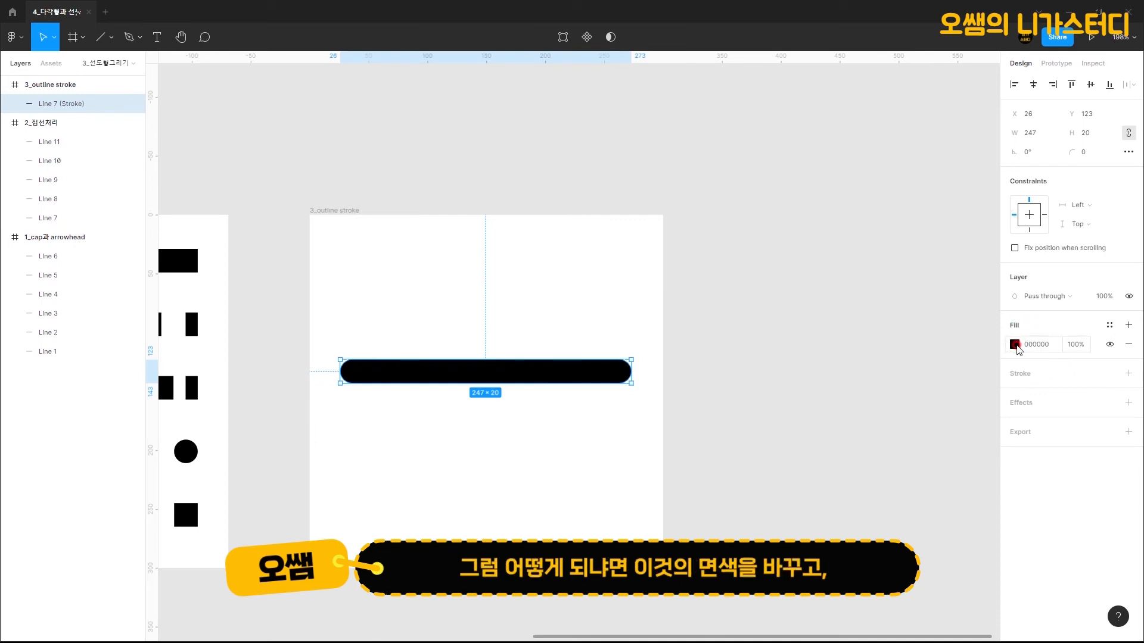
Fill the outlined rounded bar with red FF4848 and add a black stroke 3 thick around it
click(1014, 345)
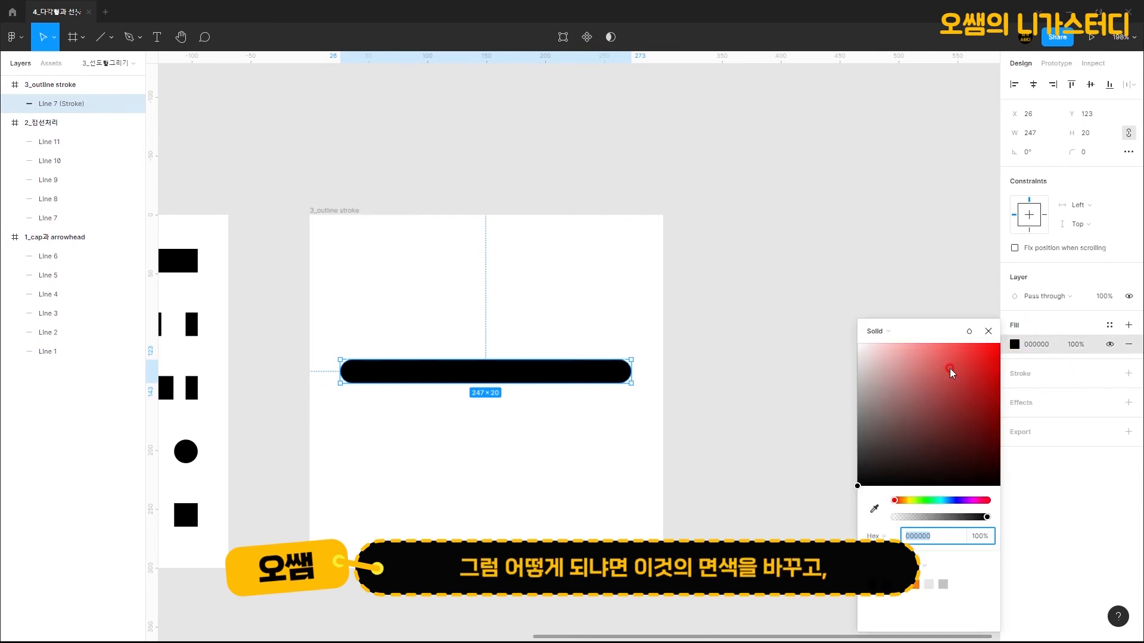
drag(949, 368, 960, 343)
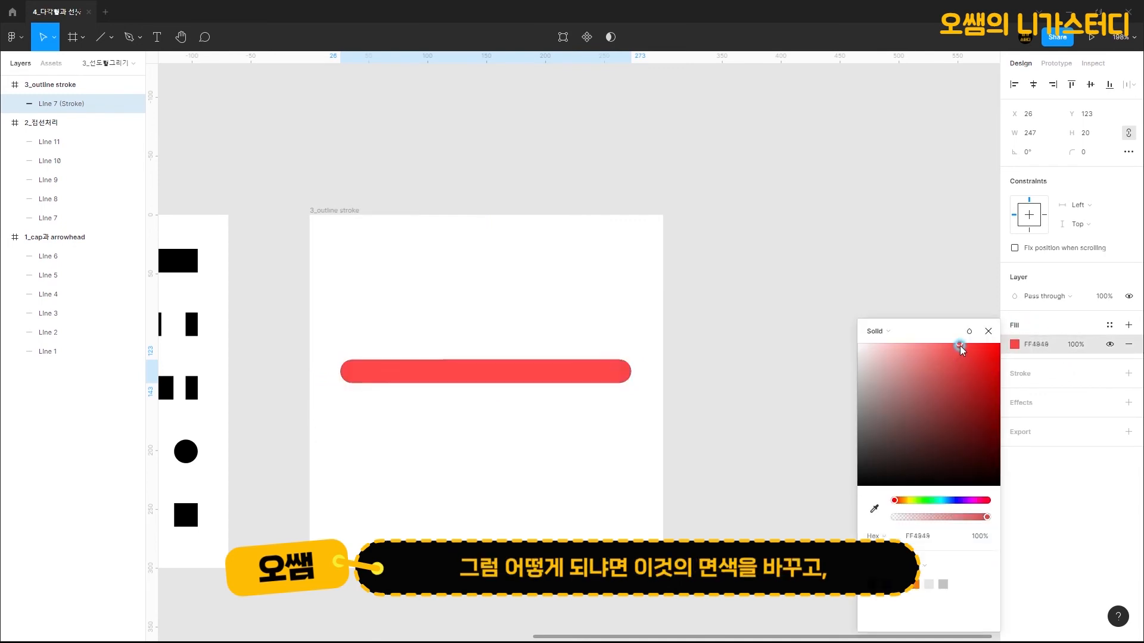
click(1127, 374)
click(1088, 418)
key(Return)
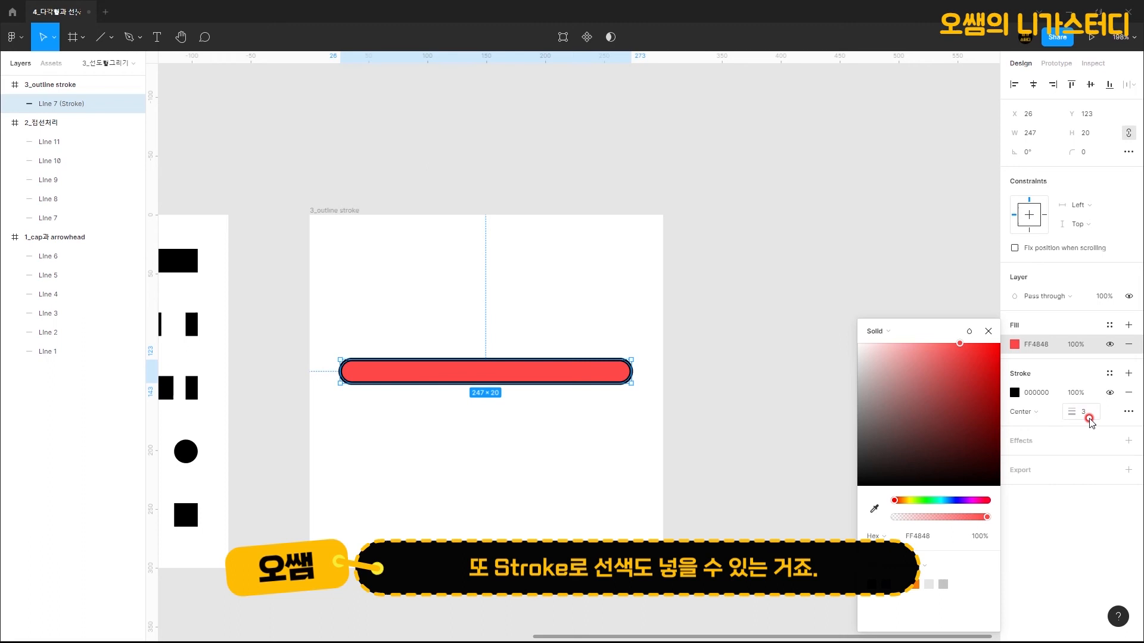
click(534, 506)
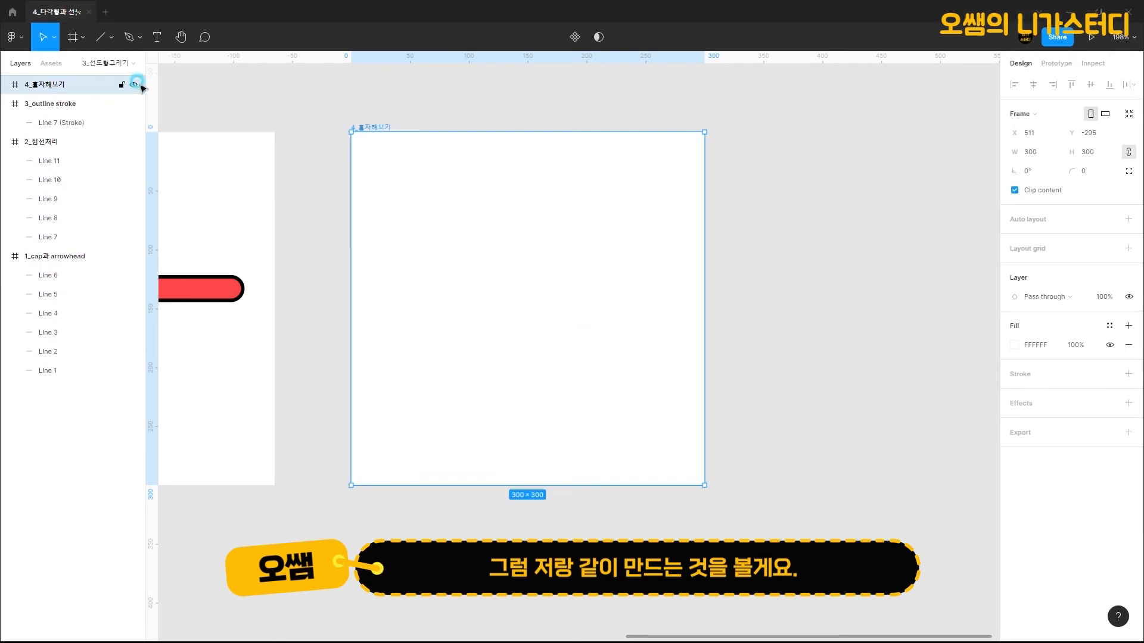
Draw a circle about 172 × 172 in the 4_혼자해보기 frame with the Ellipse tool
click(115, 40)
click(106, 112)
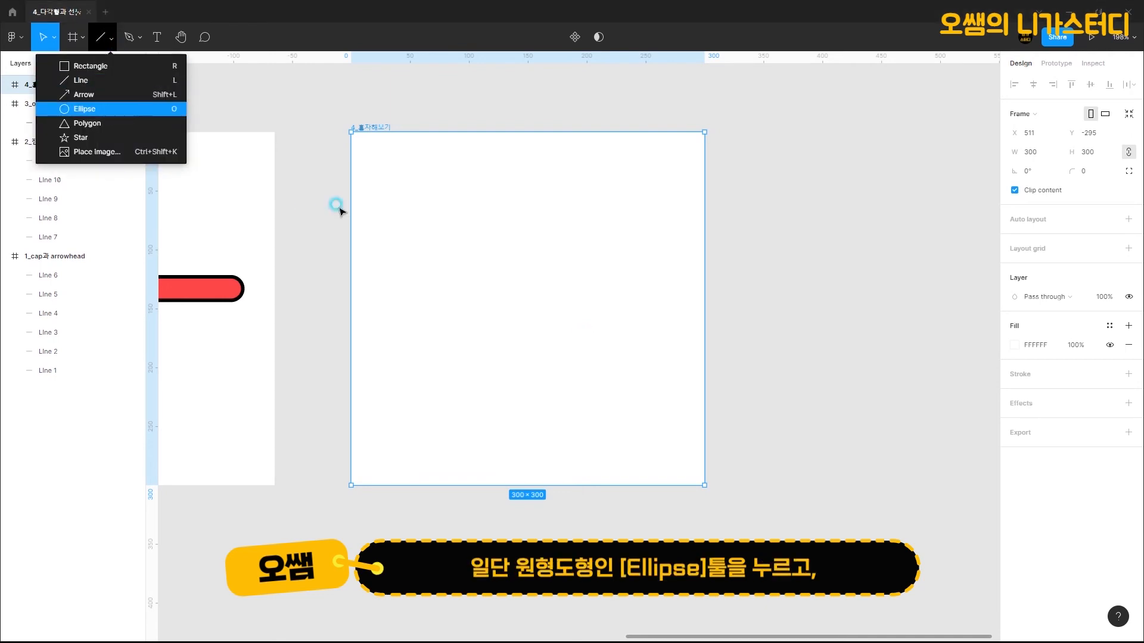
drag(401, 188, 606, 388)
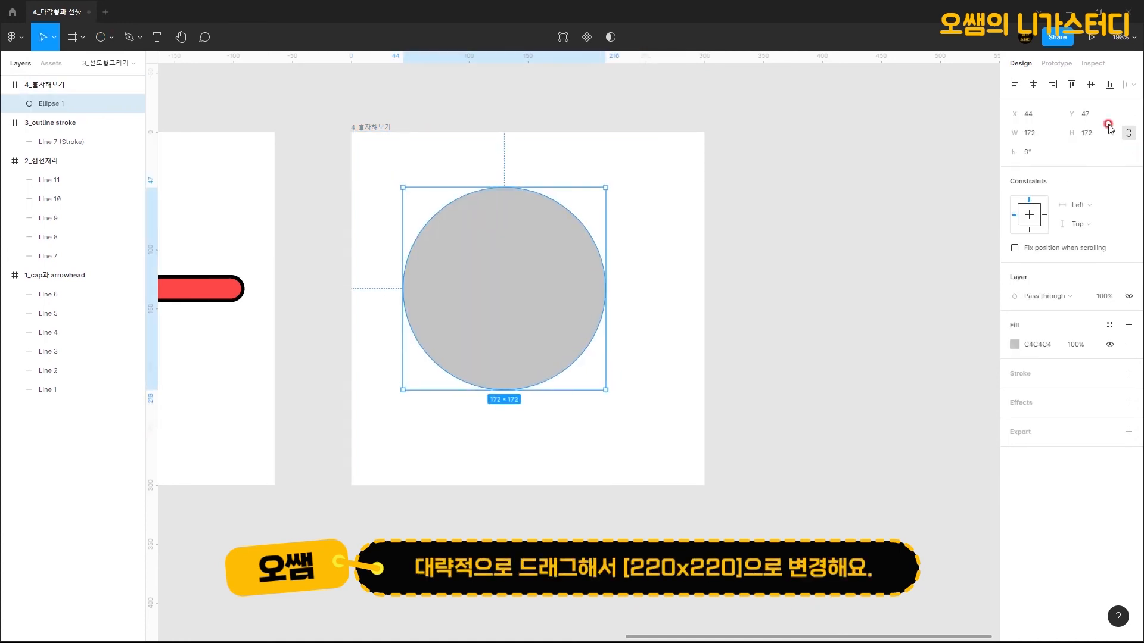
Resize the circle to 200 × 200 and centre it in the 4_혼자해보기 frame at X 50, Y 50
click(1042, 134)
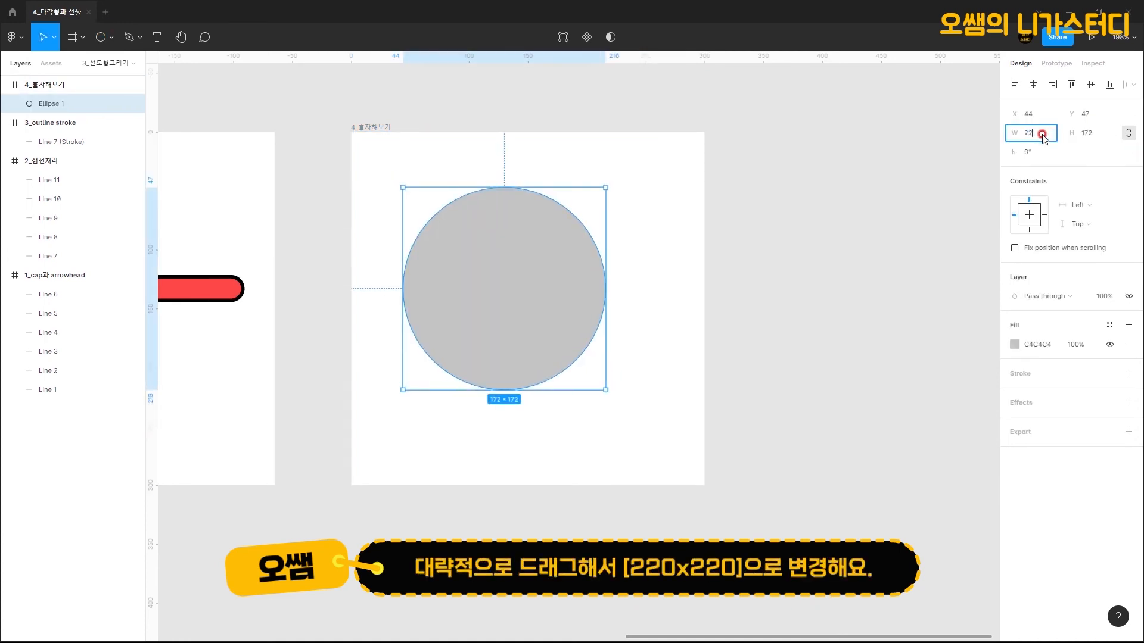
key(Tab)
key(Return)
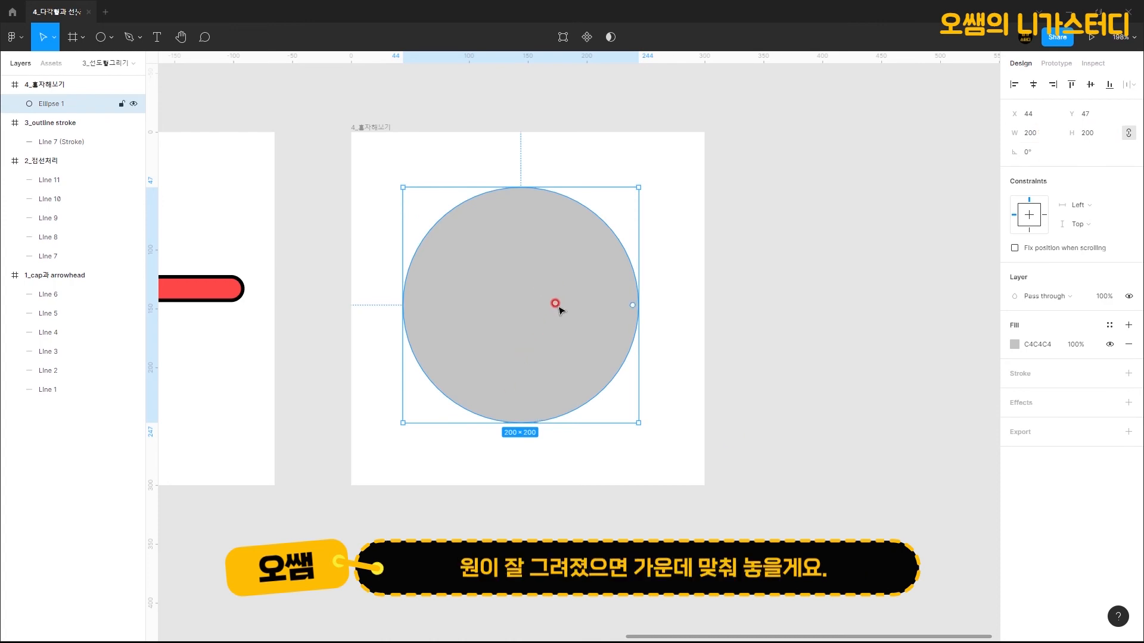
drag(552, 314, 558, 319)
Add a black inside stroke 20 thick to the circle and remove its grey fill
click(1128, 374)
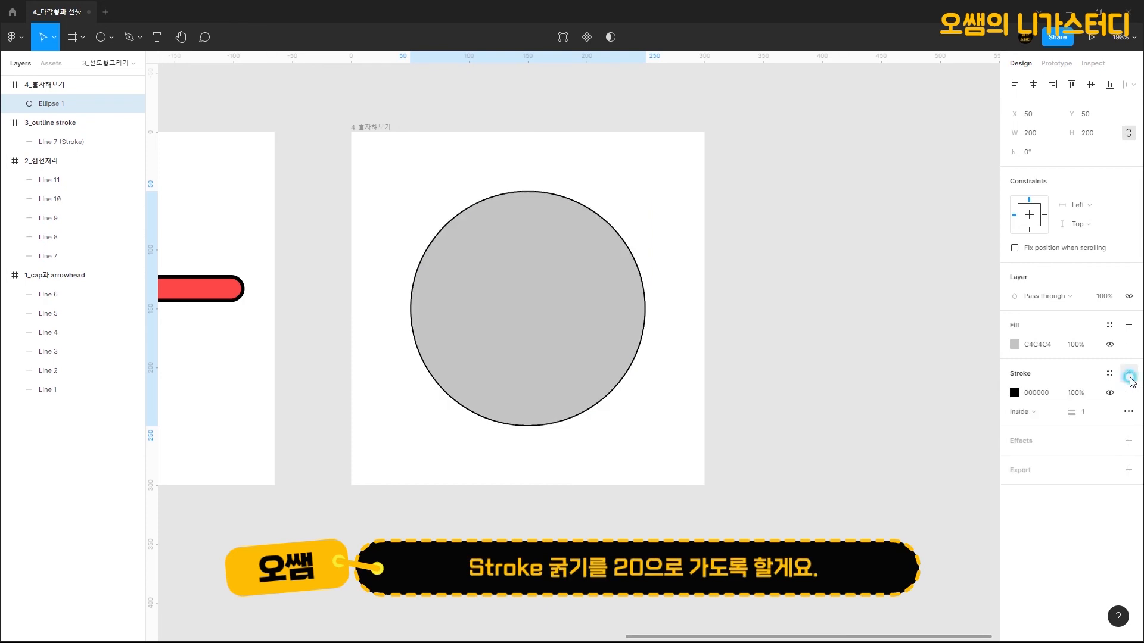
click(1082, 412)
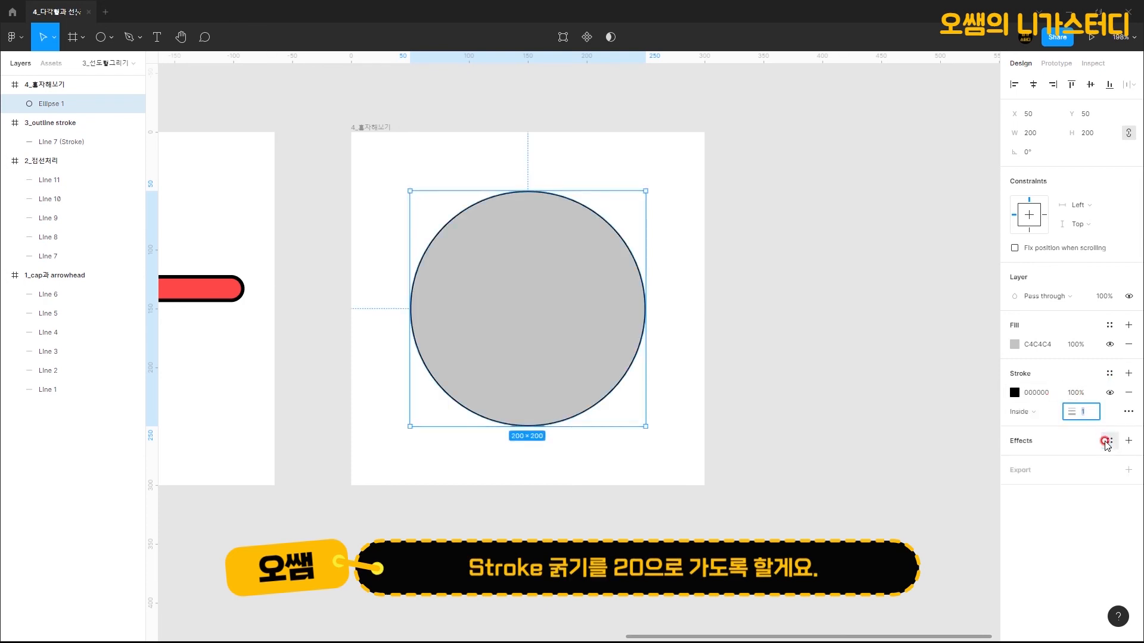
text(20)
key(Return)
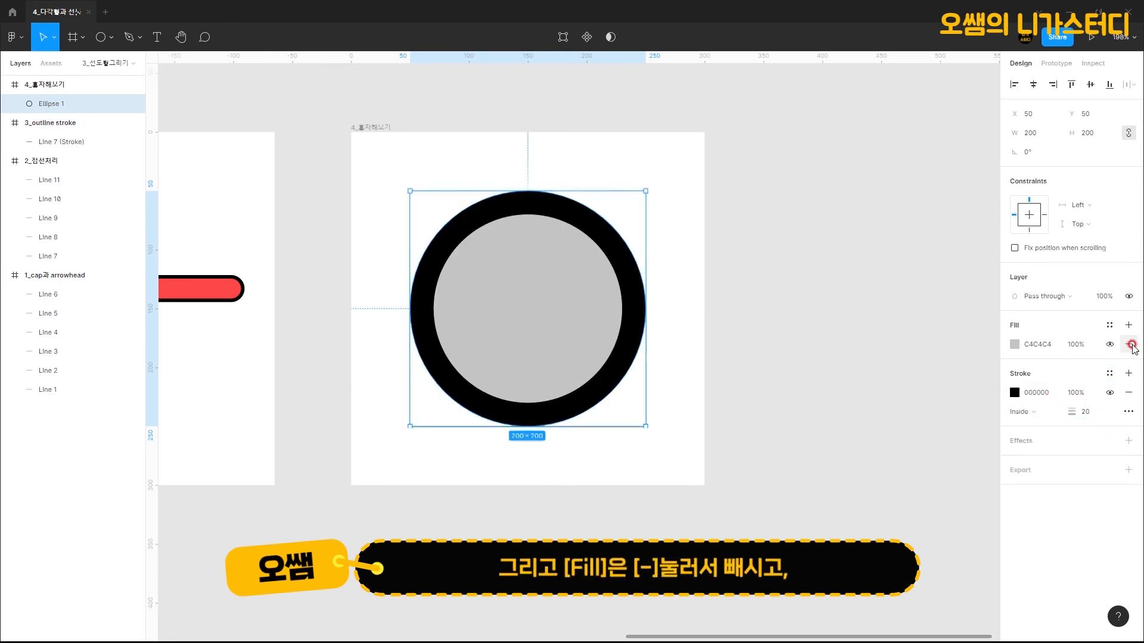
click(1129, 345)
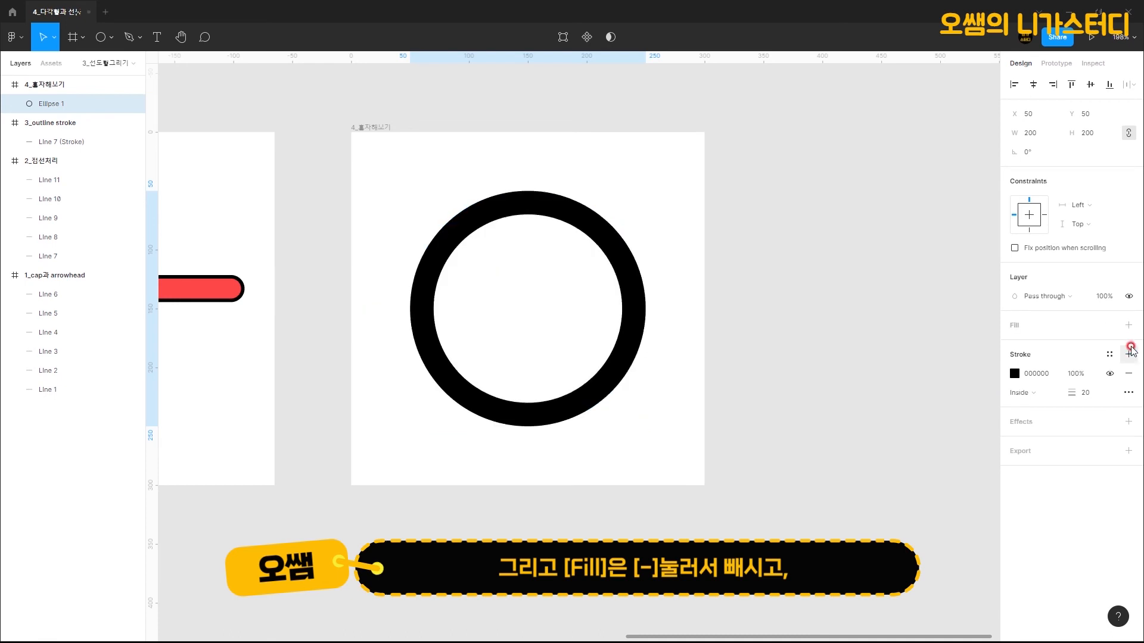
Change the circle's stroke style to Dash with a dash length of 20
click(1131, 393)
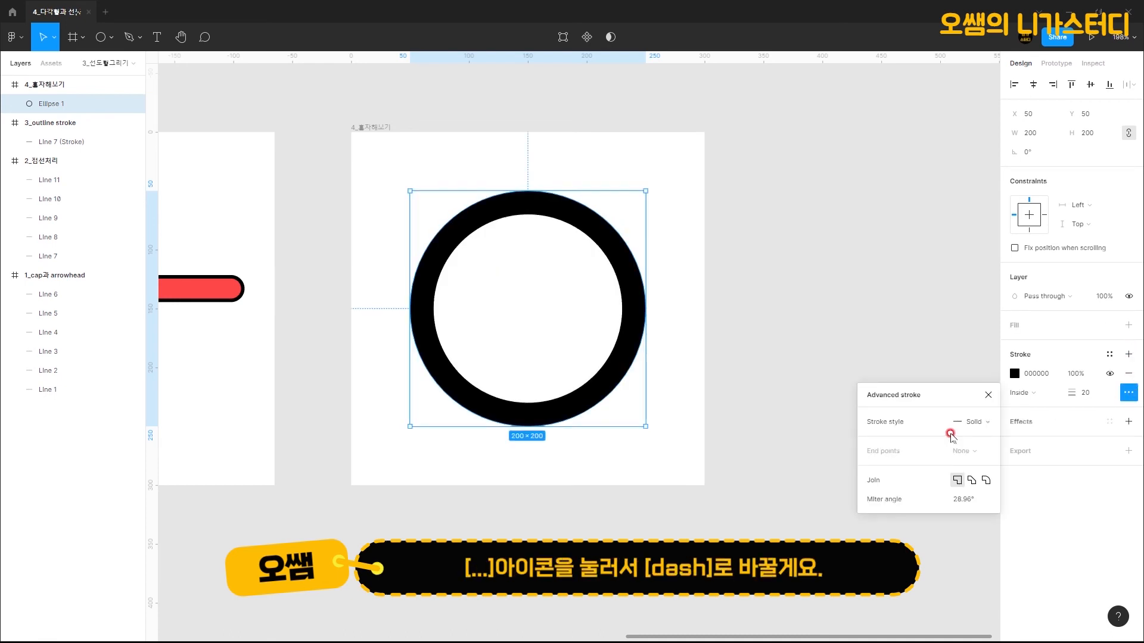
click(976, 422)
click(979, 437)
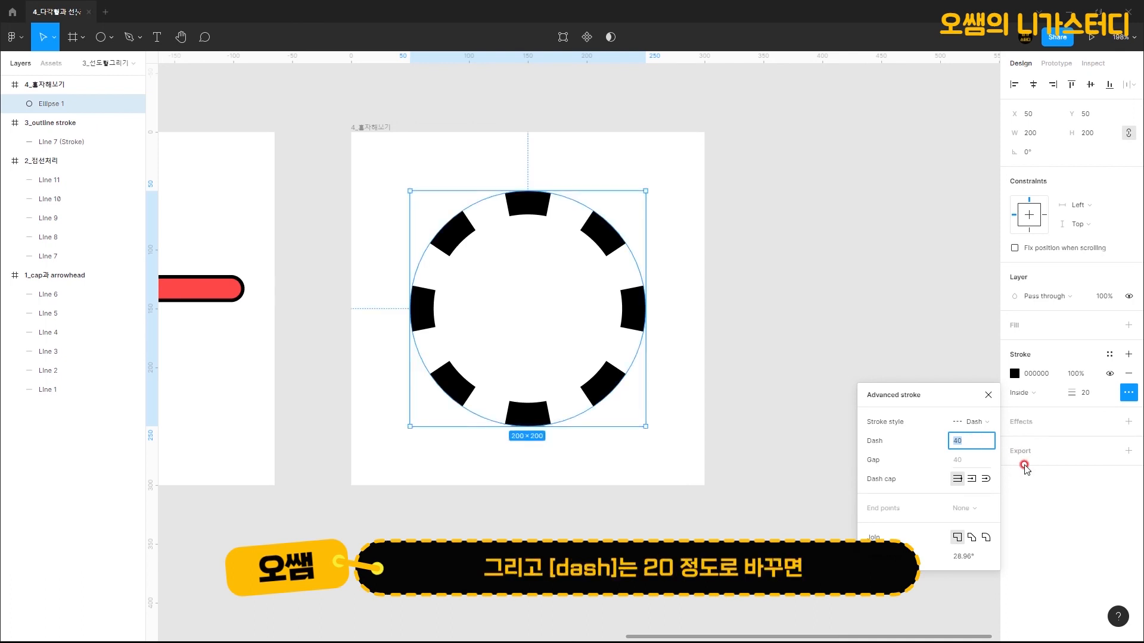
key(Return)
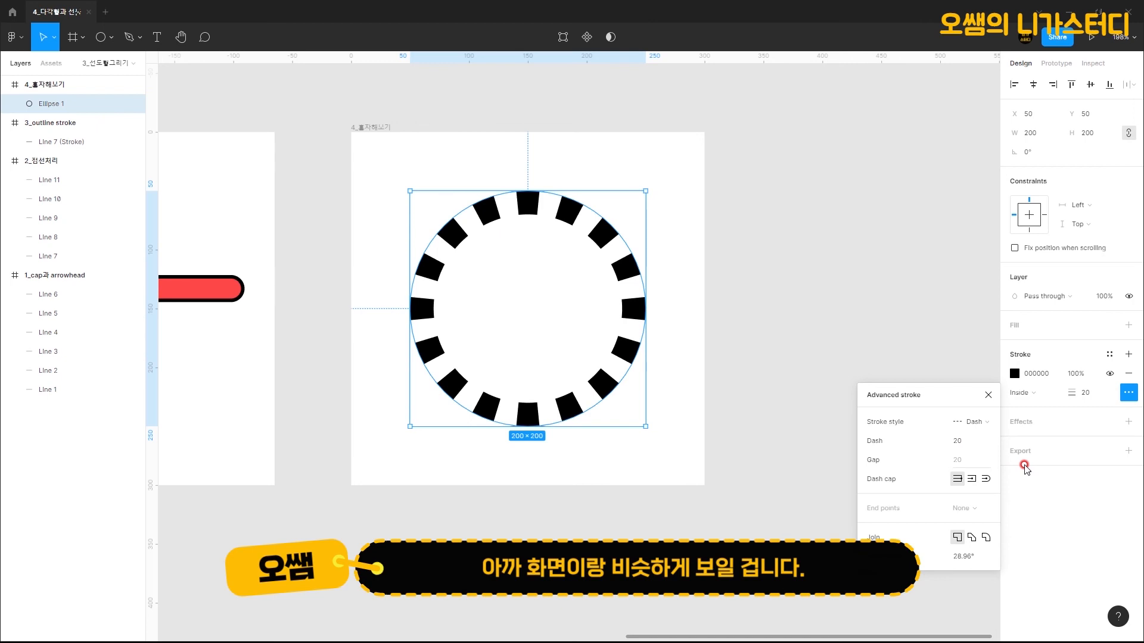
click(988, 397)
Draw a horizontal line inside the dashed circle with the Line tool and set its width to 120
click(112, 37)
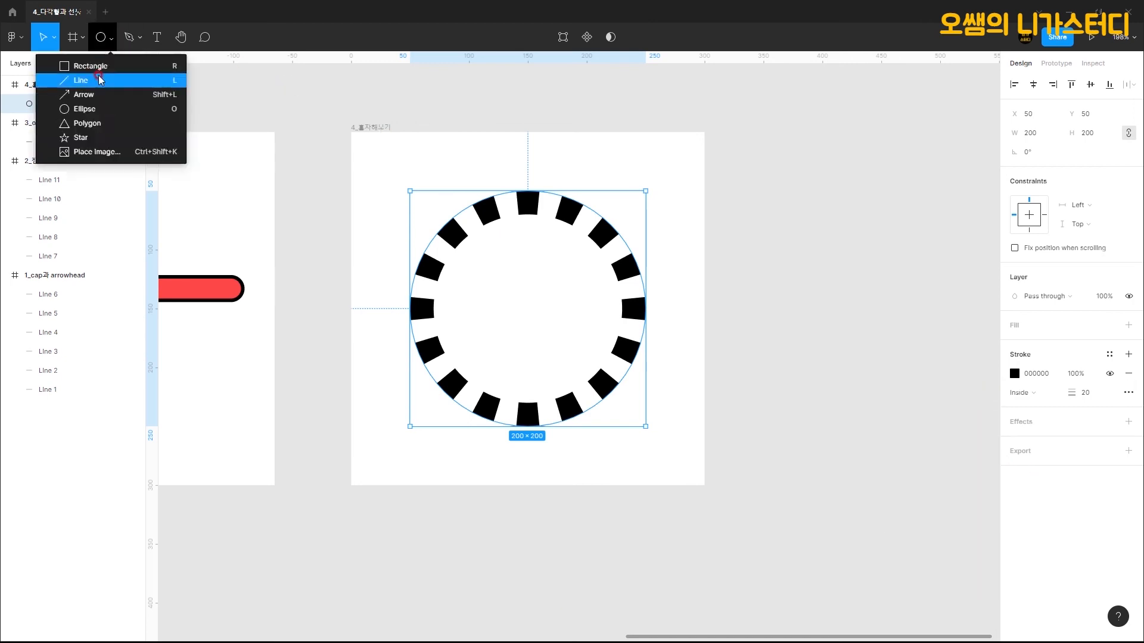
click(89, 79)
drag(469, 296, 549, 297)
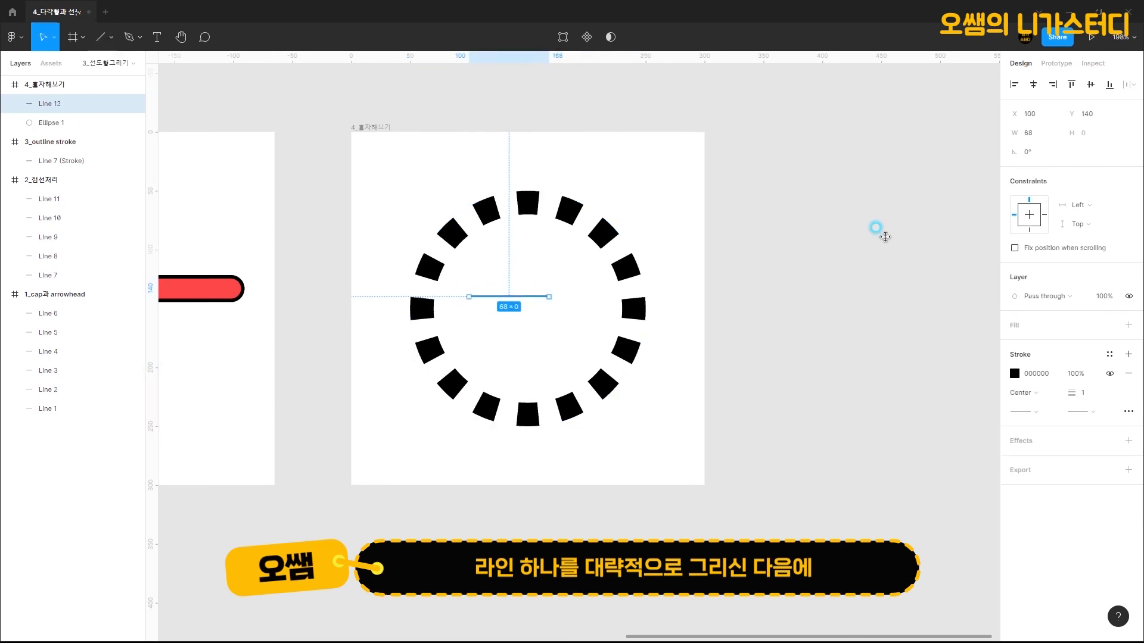
click(1031, 134)
text(12)
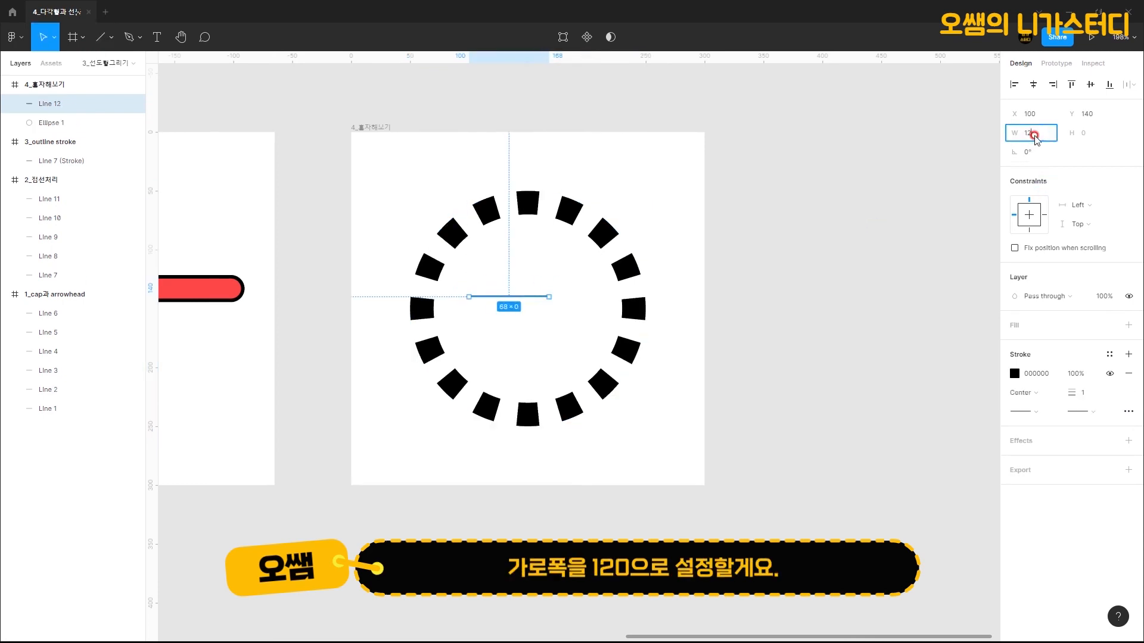
text(0)
key(Return)
Give the line inside the circle Round end caps and a stroke thickness of 20
click(1035, 412)
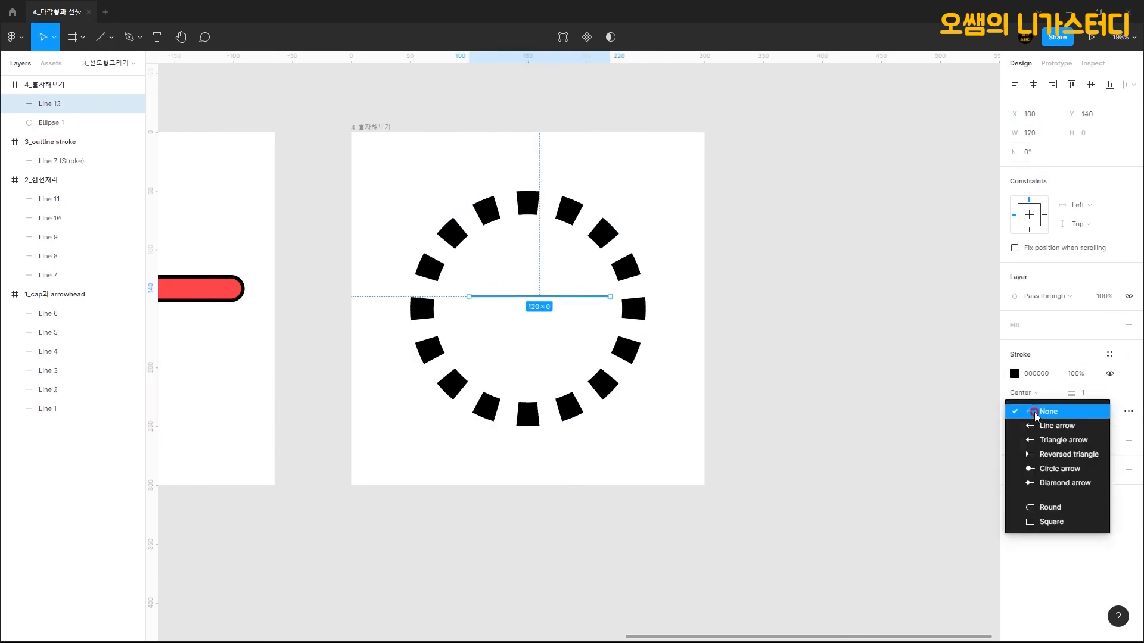
click(1050, 506)
click(1086, 395)
click(1090, 396)
text(20)
key(Return)
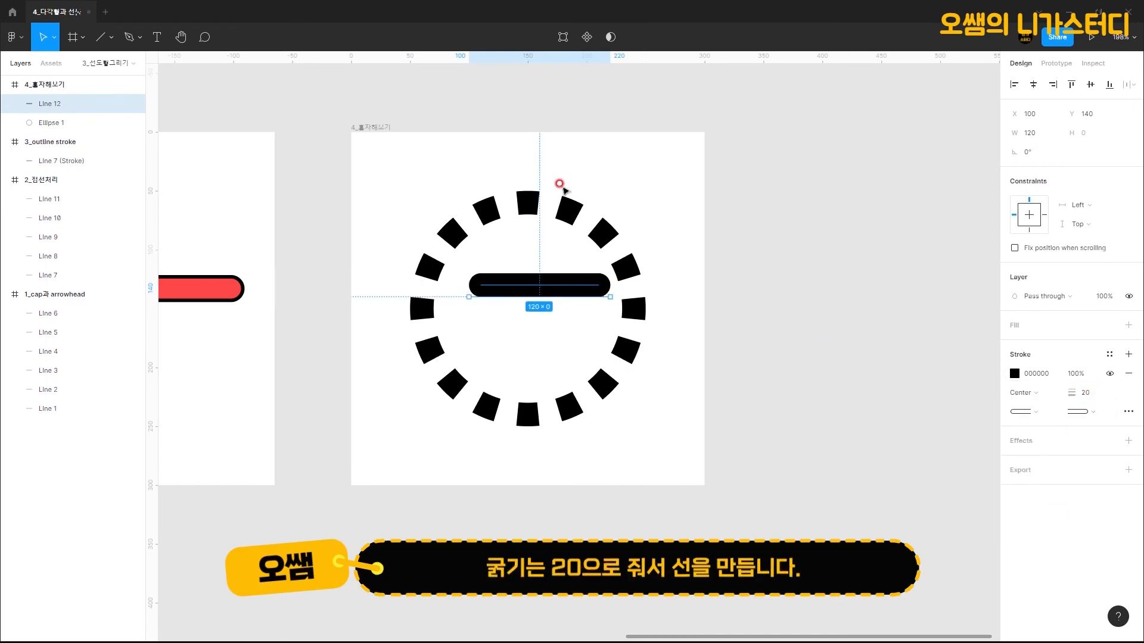
Move the rounded line to the circle's middle, then align both objects on their horizontal and vertical centres
mouse_move(560, 282)
mouse_down()
mouse_move(546, 291)
mouse_move(551, 309)
mouse_move(547, 286)
mouse_up()
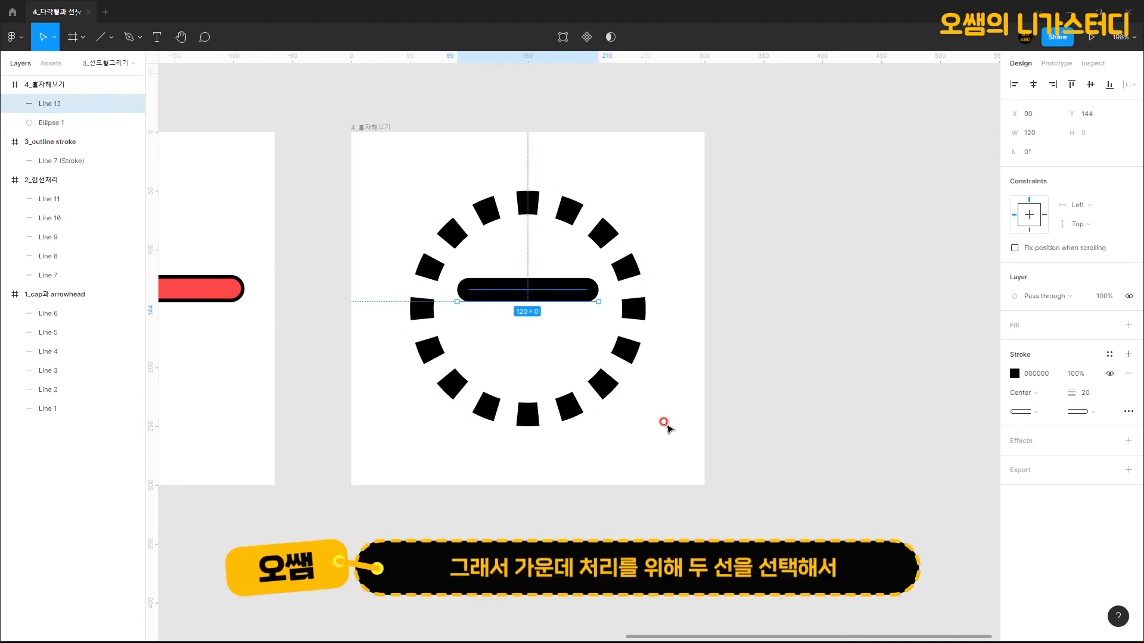
click(510, 249)
drag(656, 430, 460, 178)
click(1036, 84)
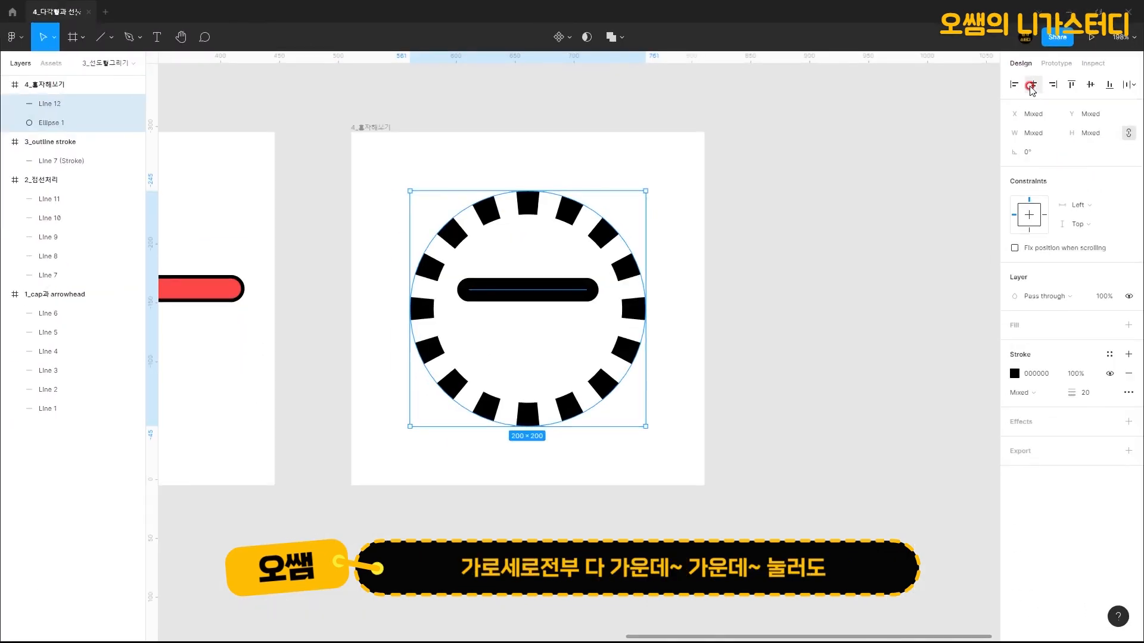
click(1098, 89)
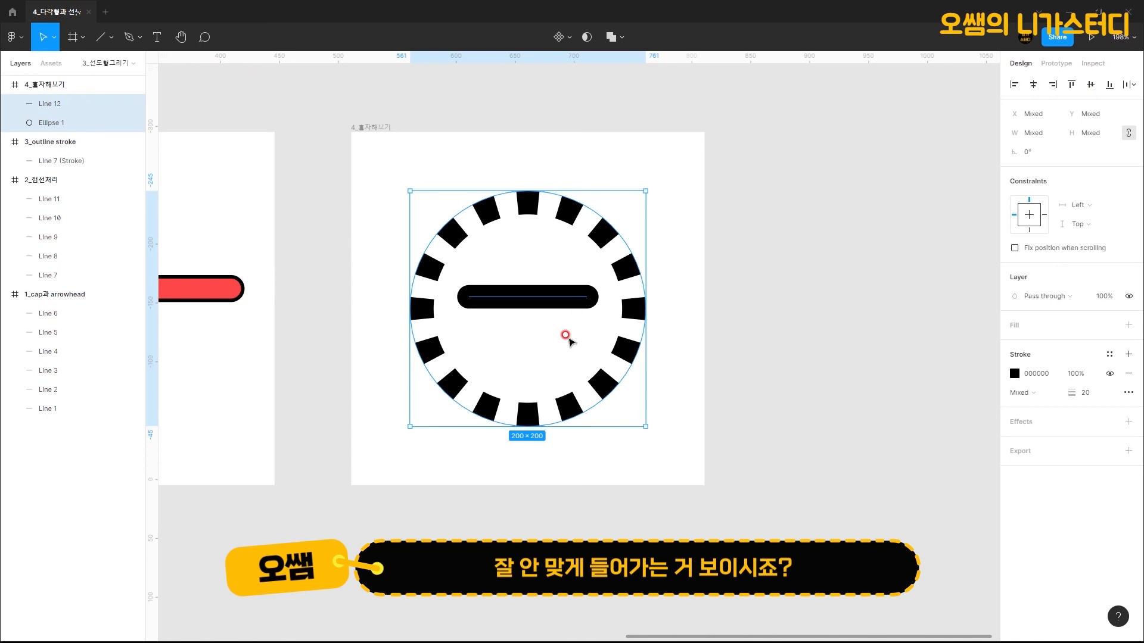
click(676, 324)
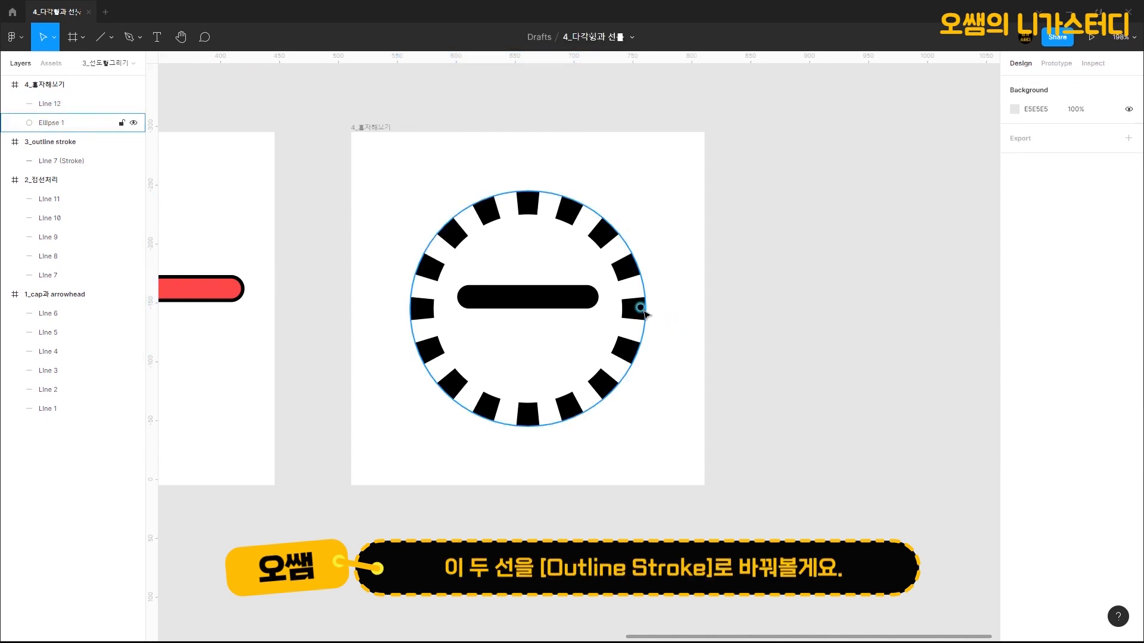
Convert the dashed circle and the rounded line into filled shapes with Outline stroke
click(635, 304)
right_click(638, 309)
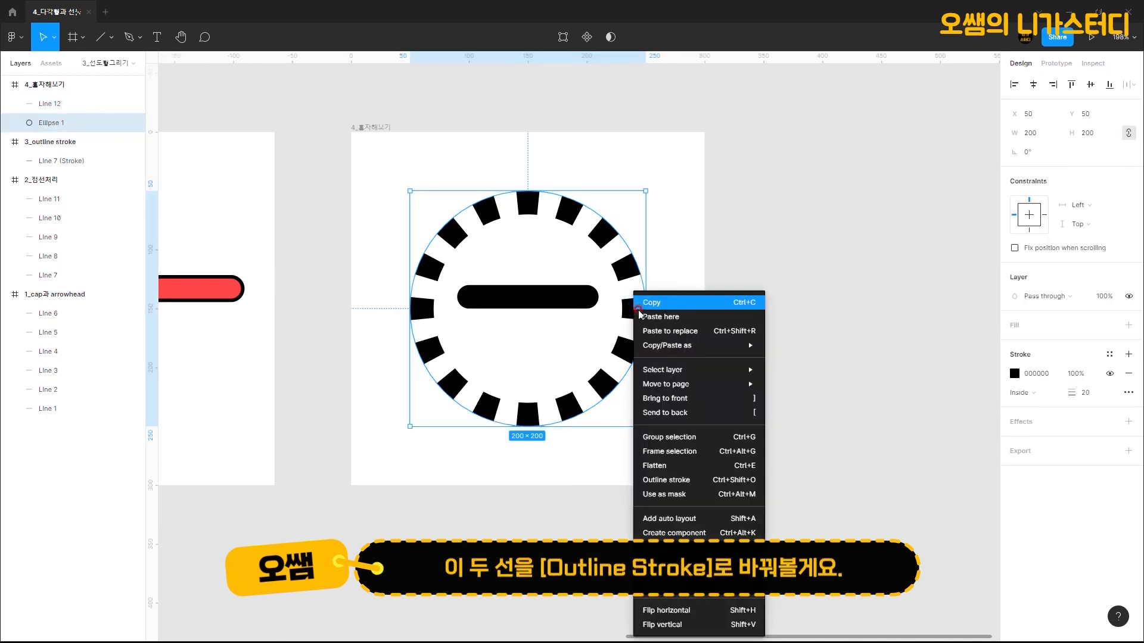
click(686, 489)
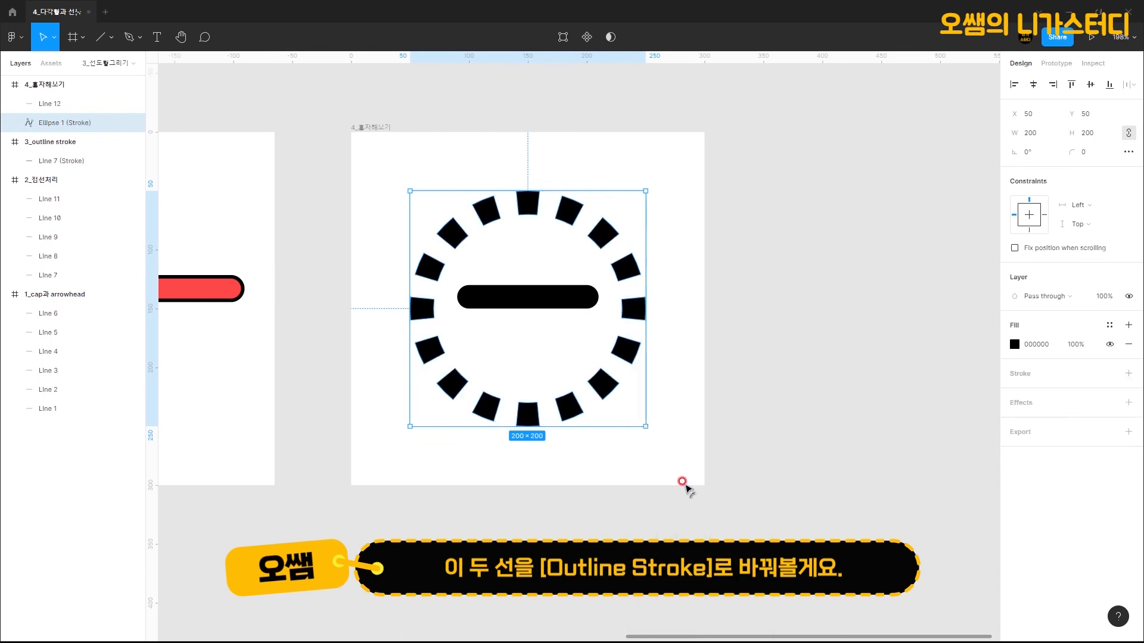
click(558, 299)
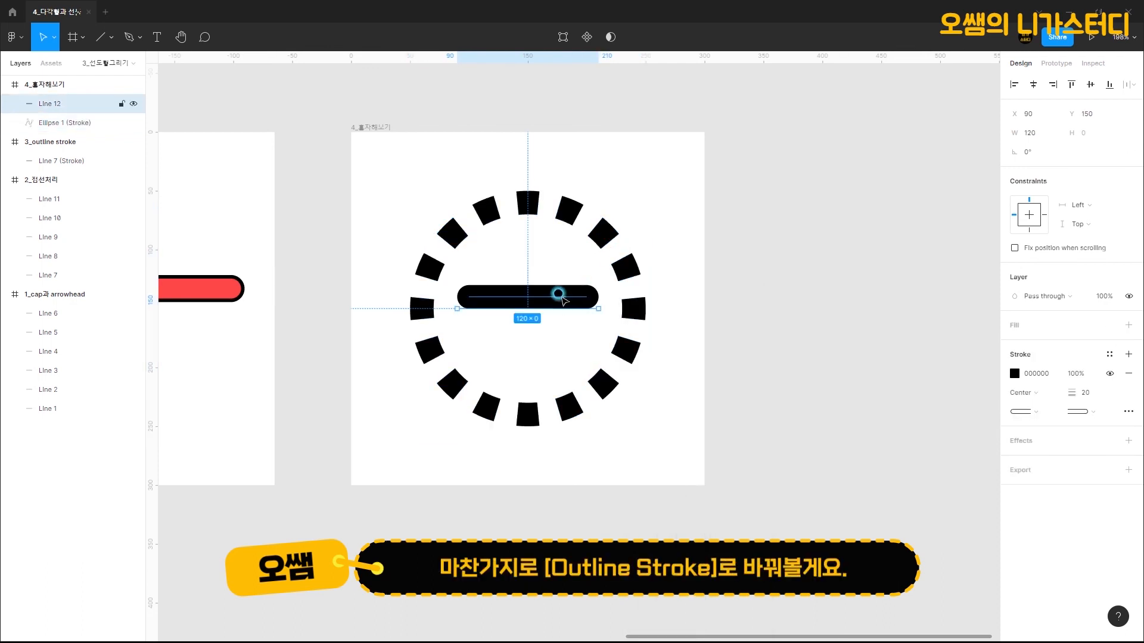
right_click(559, 299)
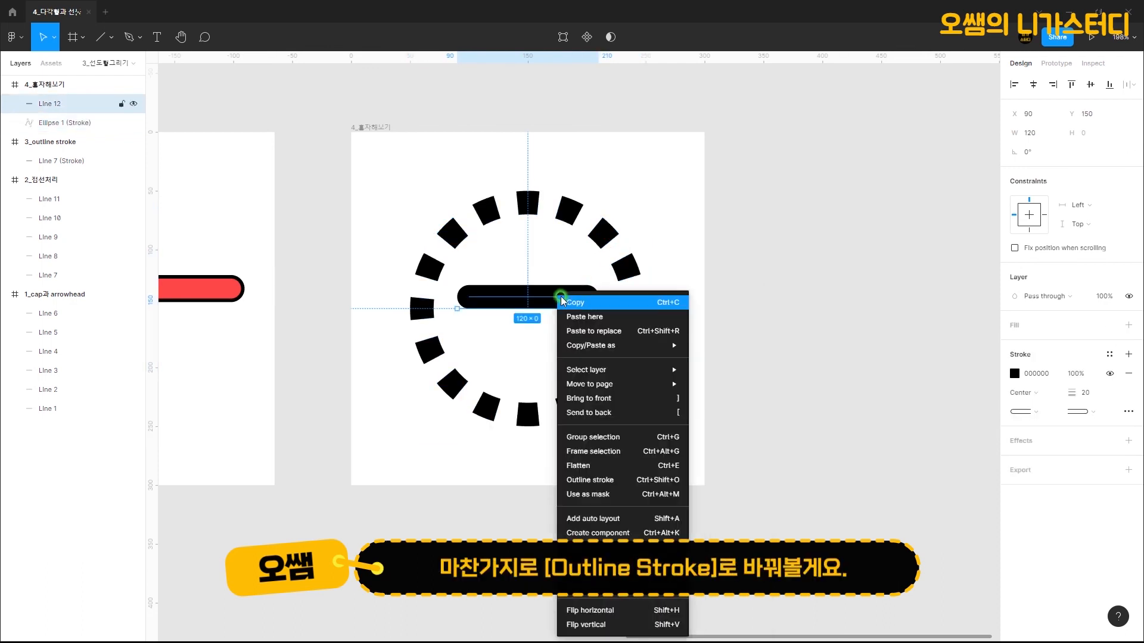
click(608, 481)
click(628, 430)
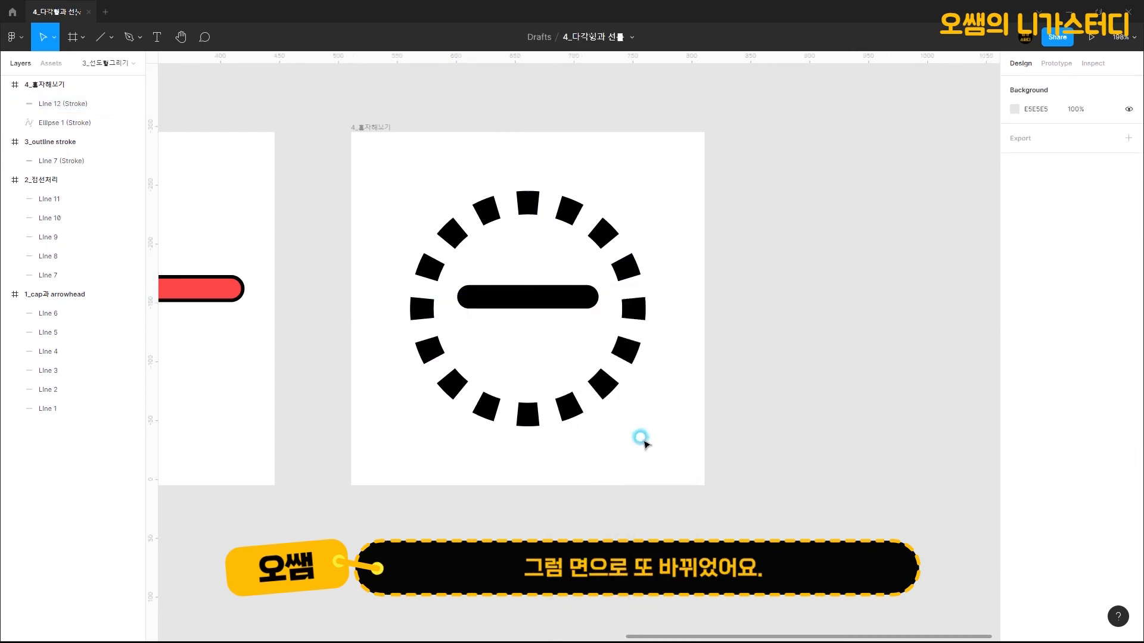
Select both outlined shapes and align their vertical centres so the bar sits in the middle of the dashed circle
click(474, 206)
drag(477, 211, 469, 198)
click(1093, 88)
click(1091, 86)
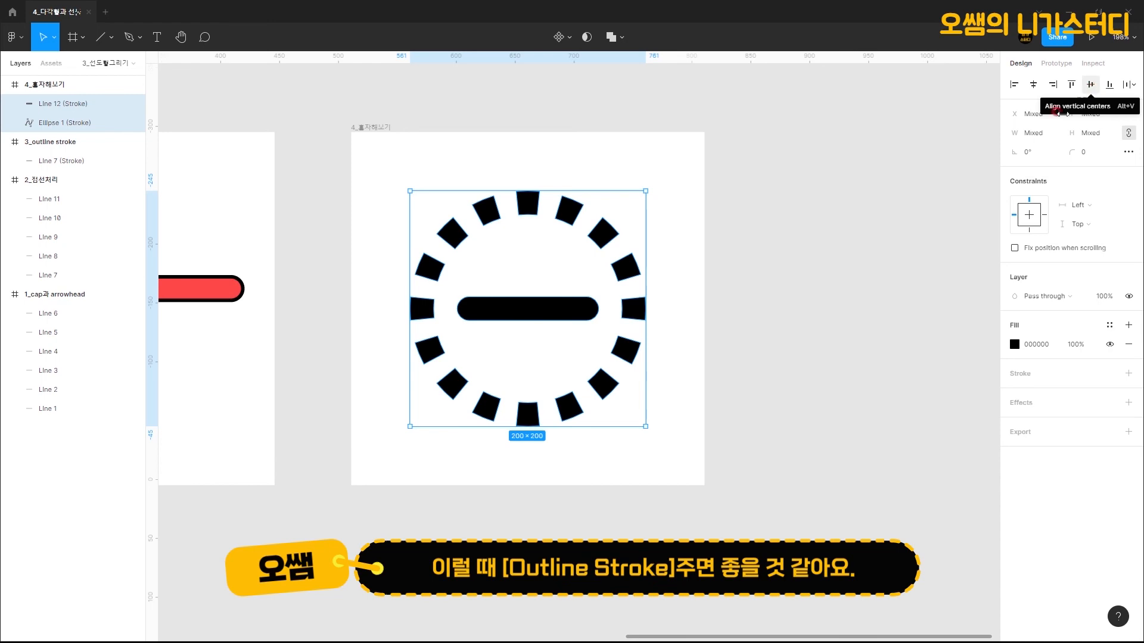
click(678, 199)
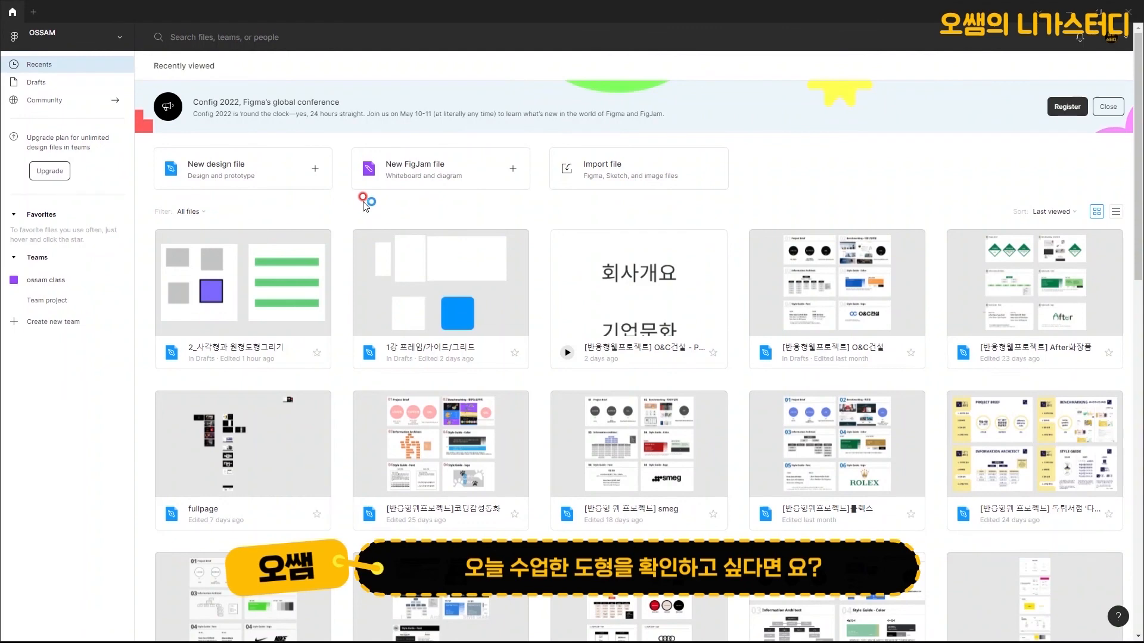
Go to the Figma Community and search it for "ossam"
click(43, 101)
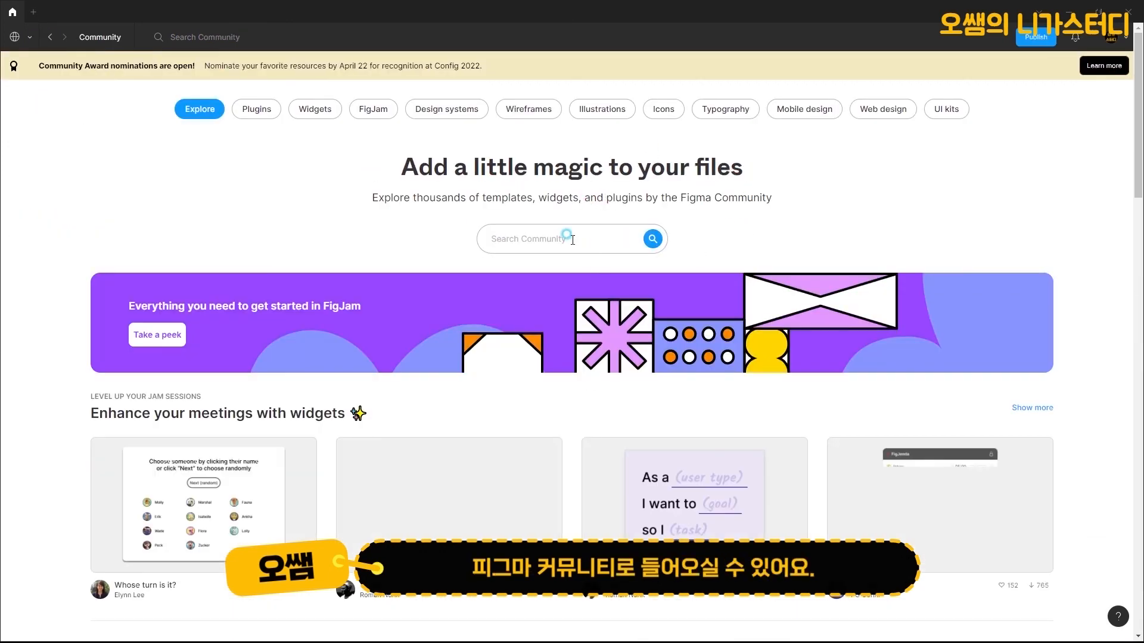
click(568, 237)
text(ㅐㄴㄴ)
key(BackSpace)
key(BackSpace)
key(BackSpace)
key(Hangul)
text(ossam)
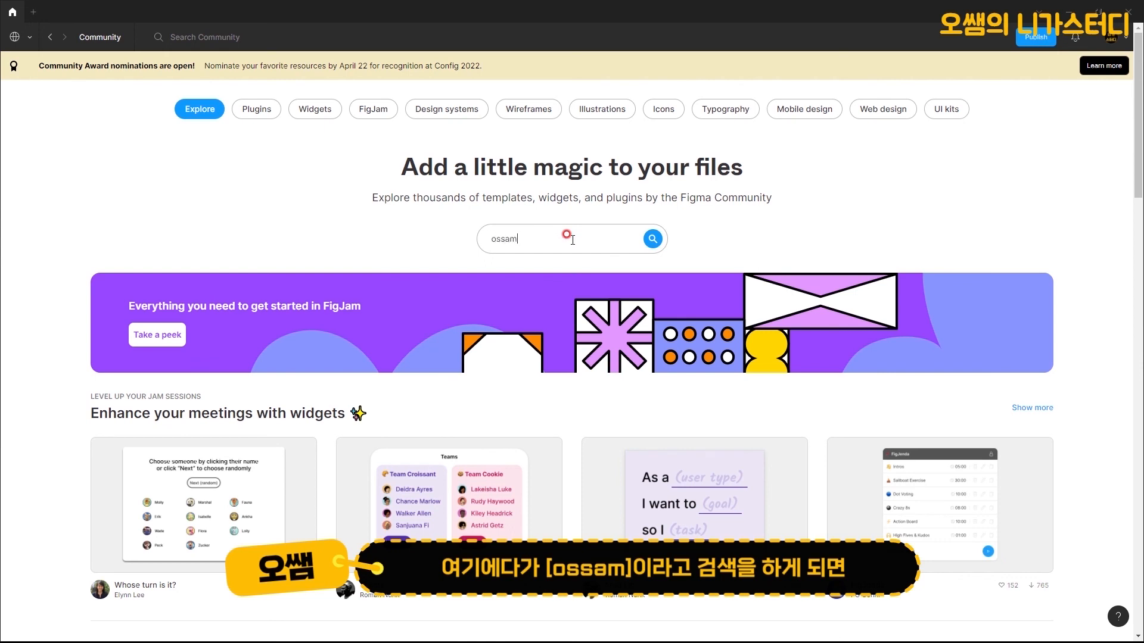
key(Return)
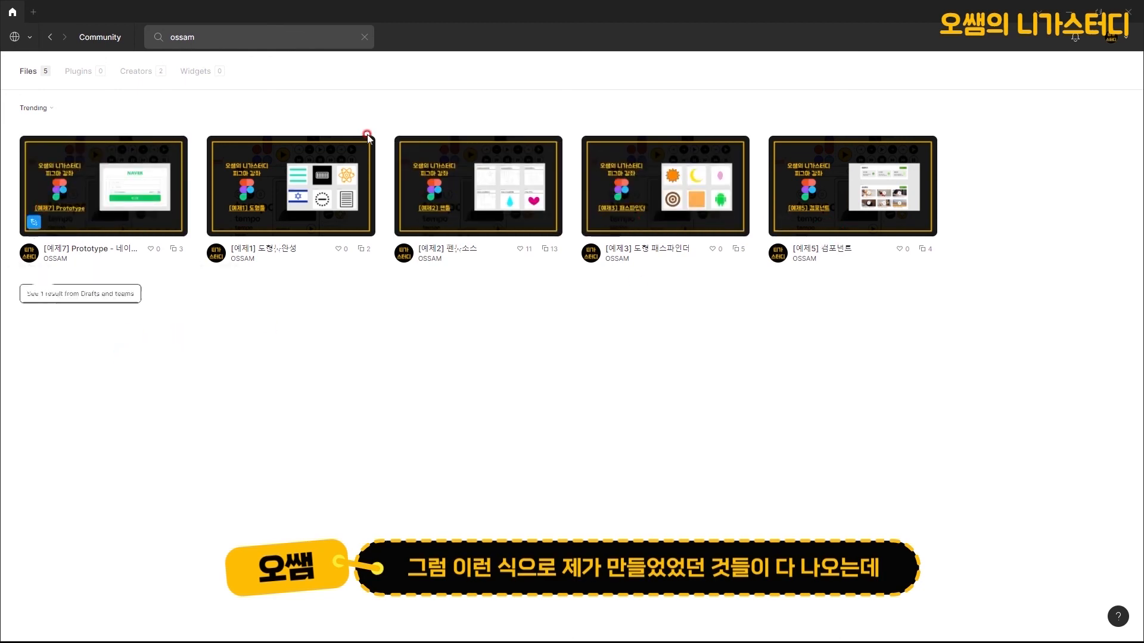
Find the OSSAM profile among the creators and open its [예제1] 도형툴완성 file page
click(141, 72)
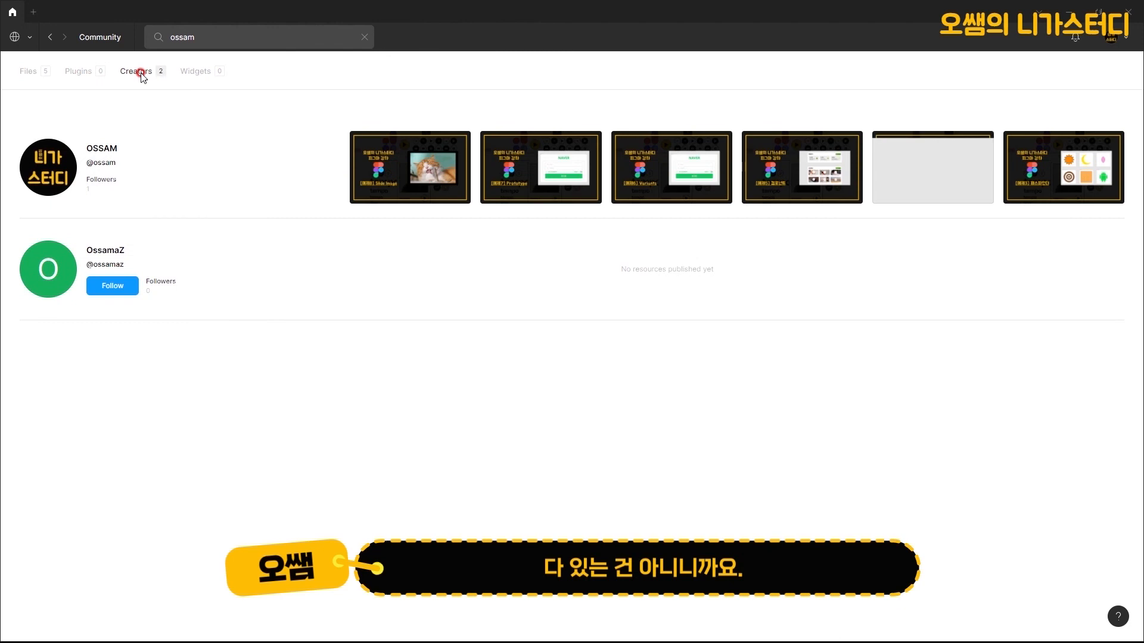
click(58, 179)
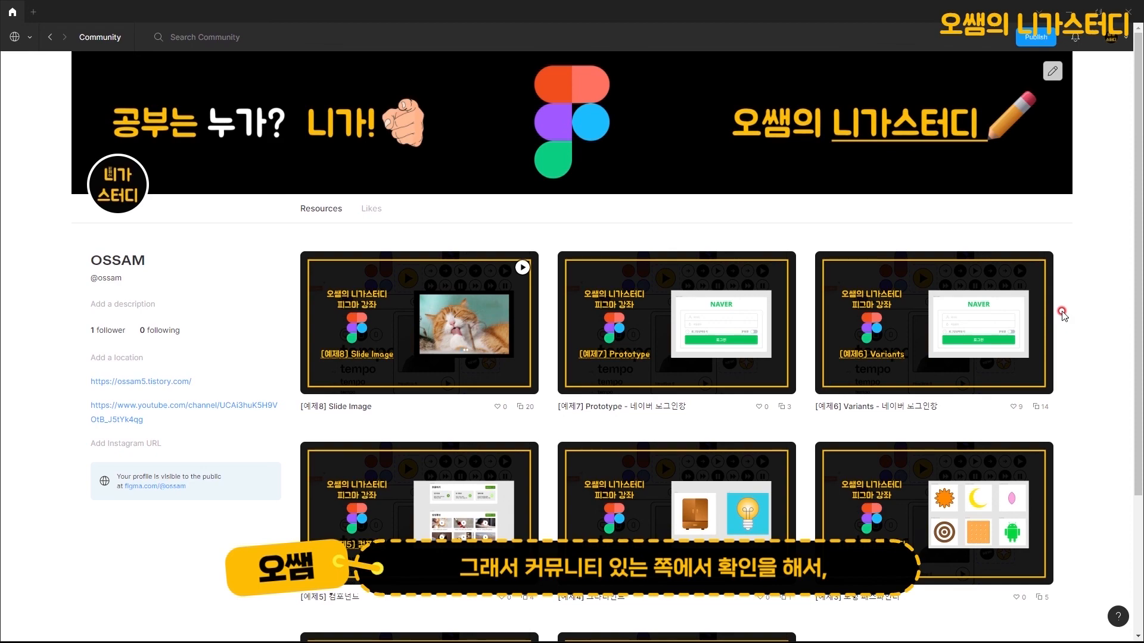
scroll(1061, 315, down, 3)
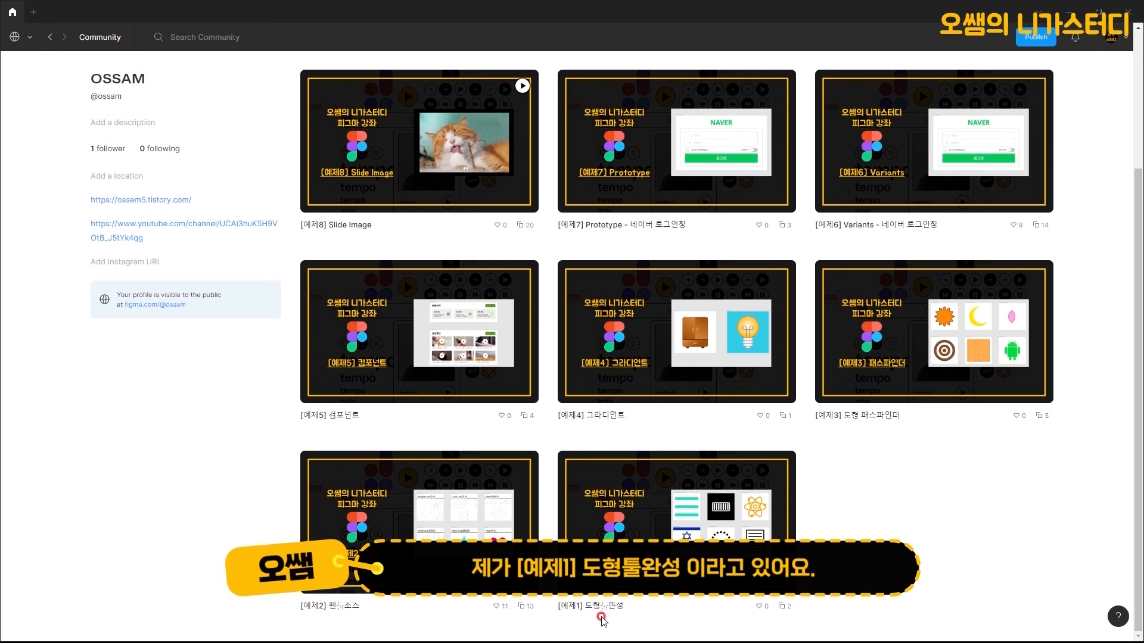
click(673, 509)
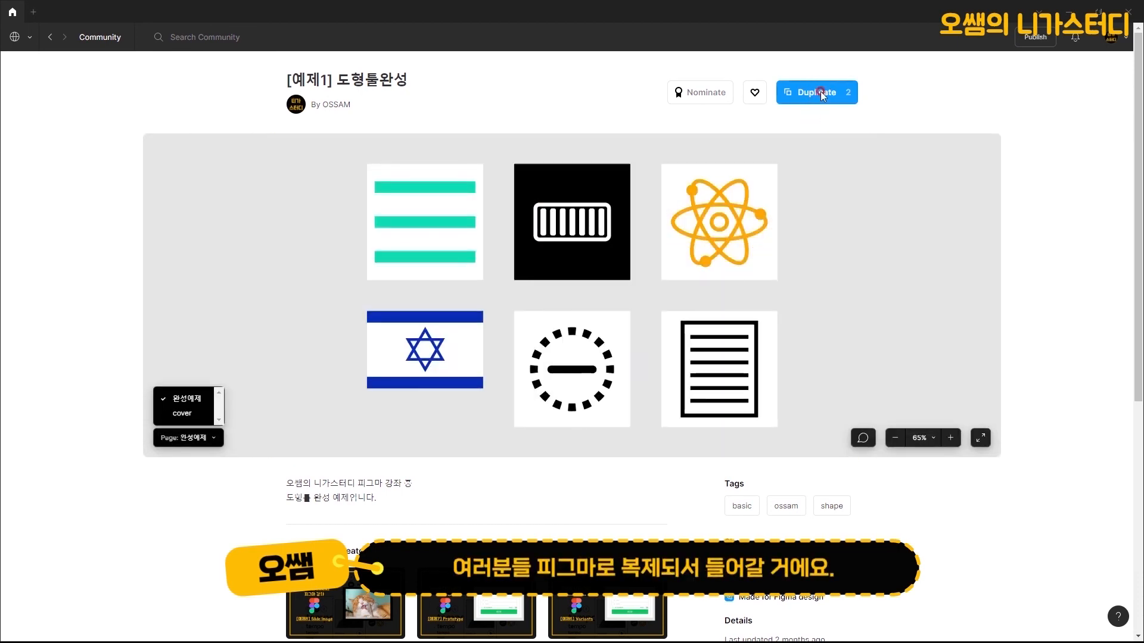
Duplicate the [예제1] 도형툴완성 community file into the drafts and close the opened copy
click(820, 91)
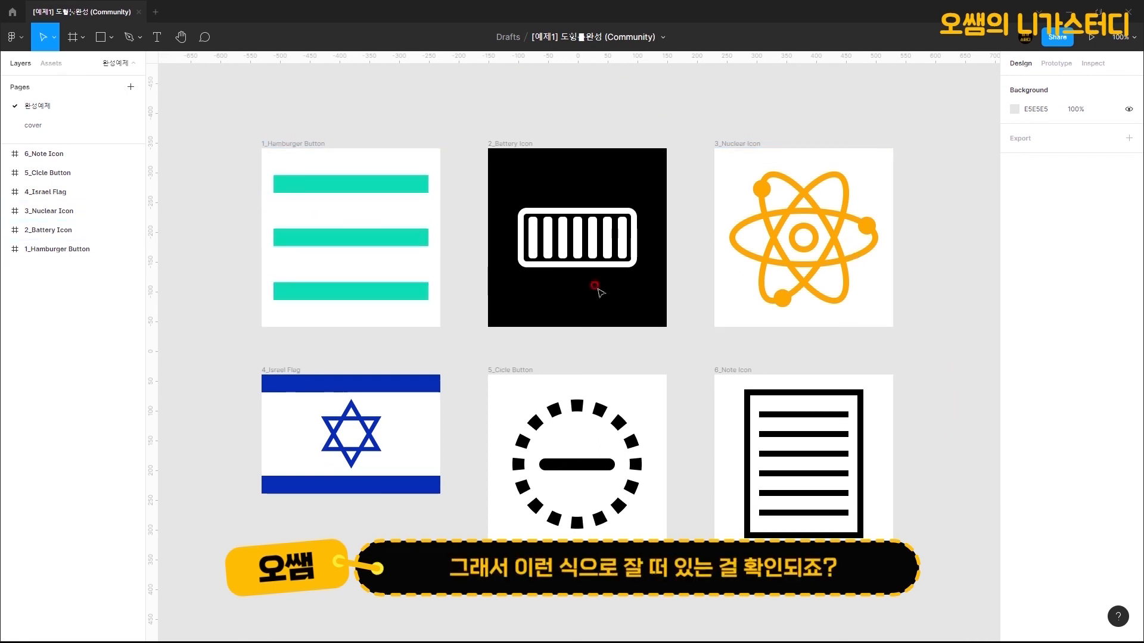
click(138, 12)
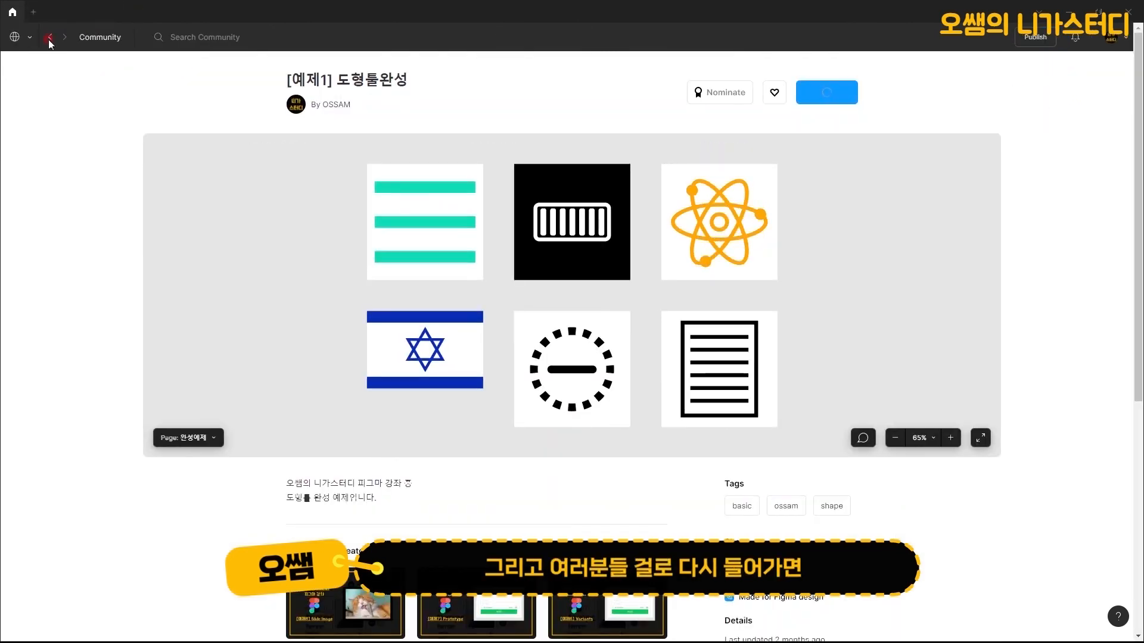
Switch from the Community back to the OSSAM account's own files
click(29, 37)
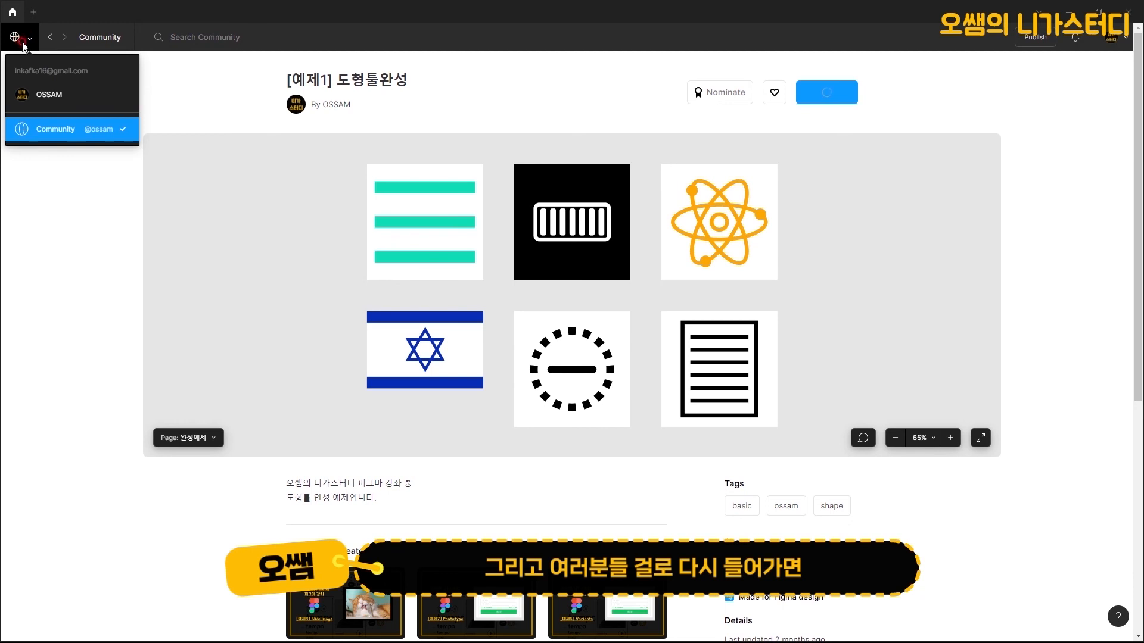
click(30, 43)
click(30, 43)
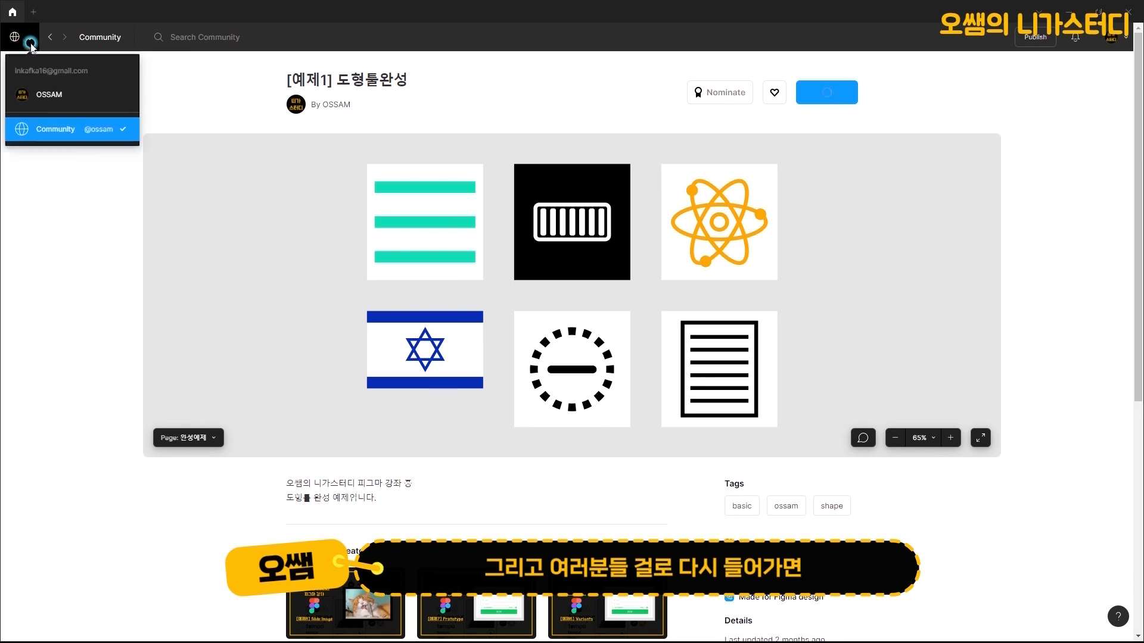
click(41, 94)
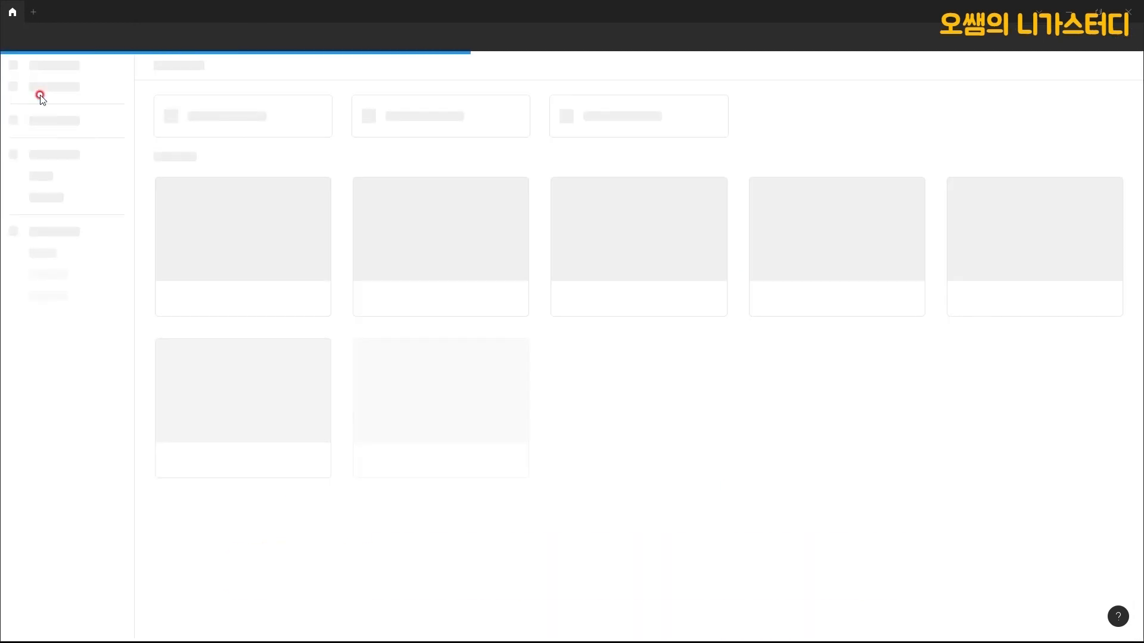